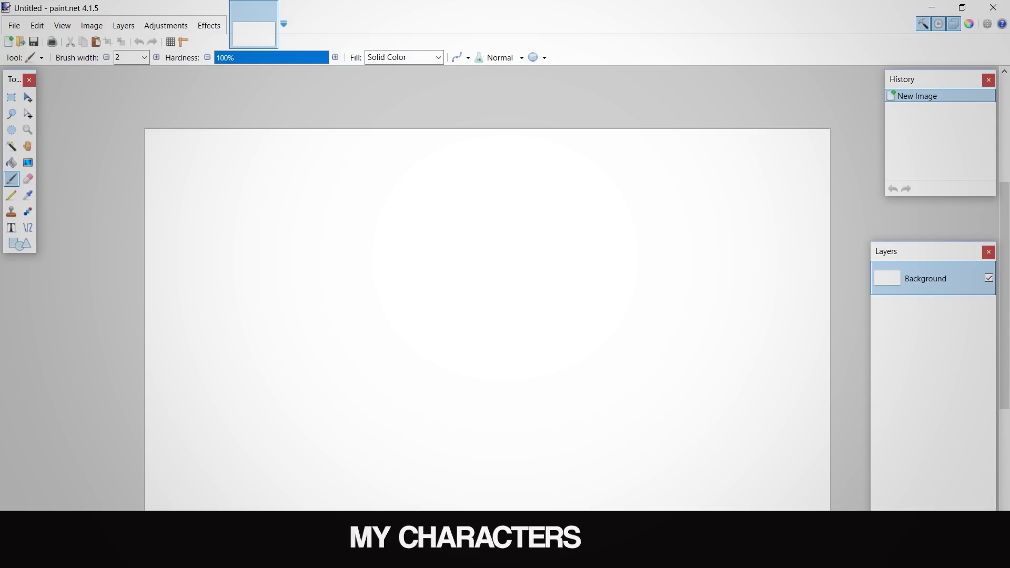
Add a new layer above the background and name it "head"
key(ctrl+shift+n)
double_click(932, 291)
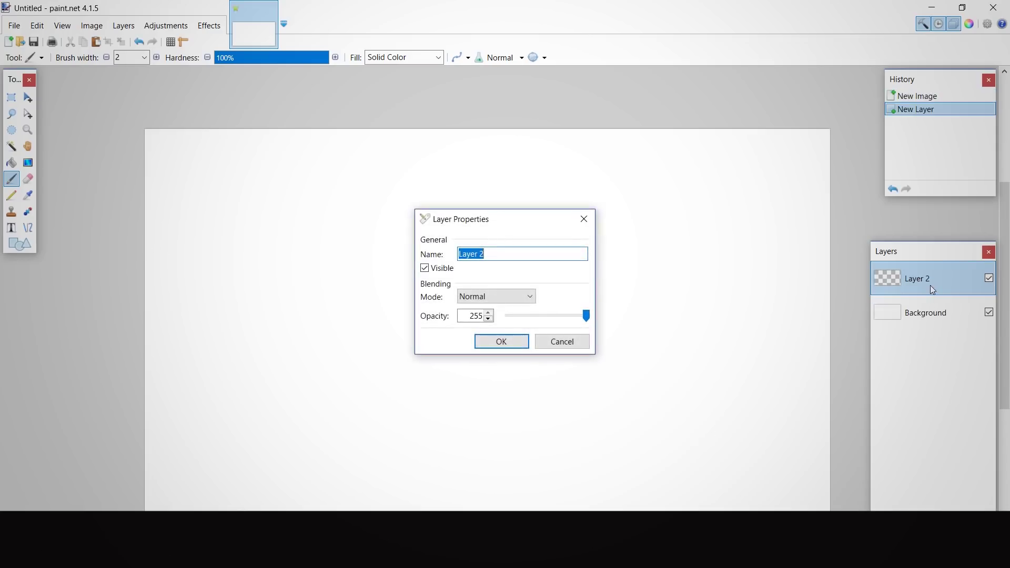
text(hr=)
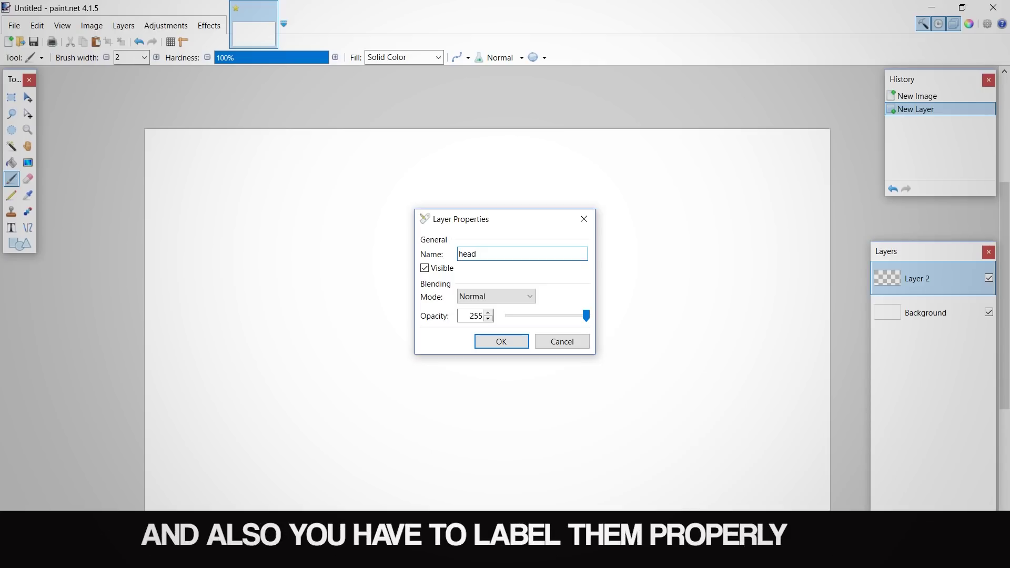
click(492, 345)
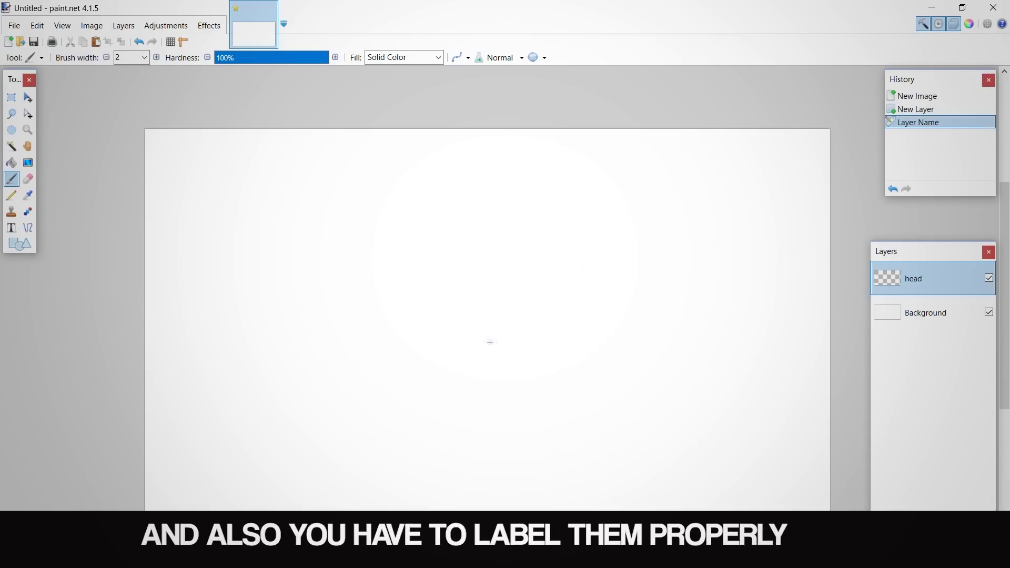
Set up the Shapes tool for an ellipse with primary colour 141414, brush width 12 and a changed shape draw/fill mode
click(23, 250)
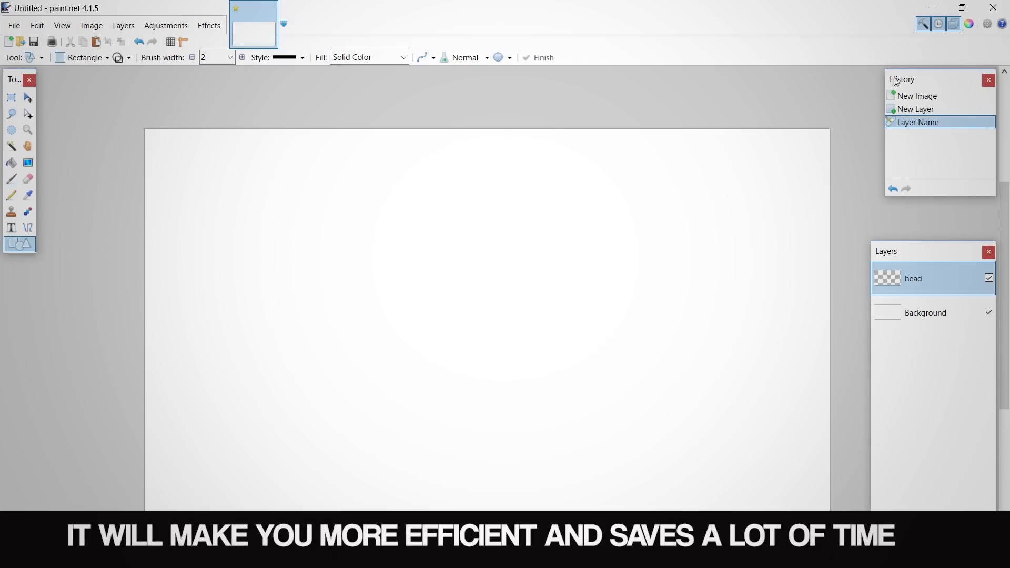
click(968, 27)
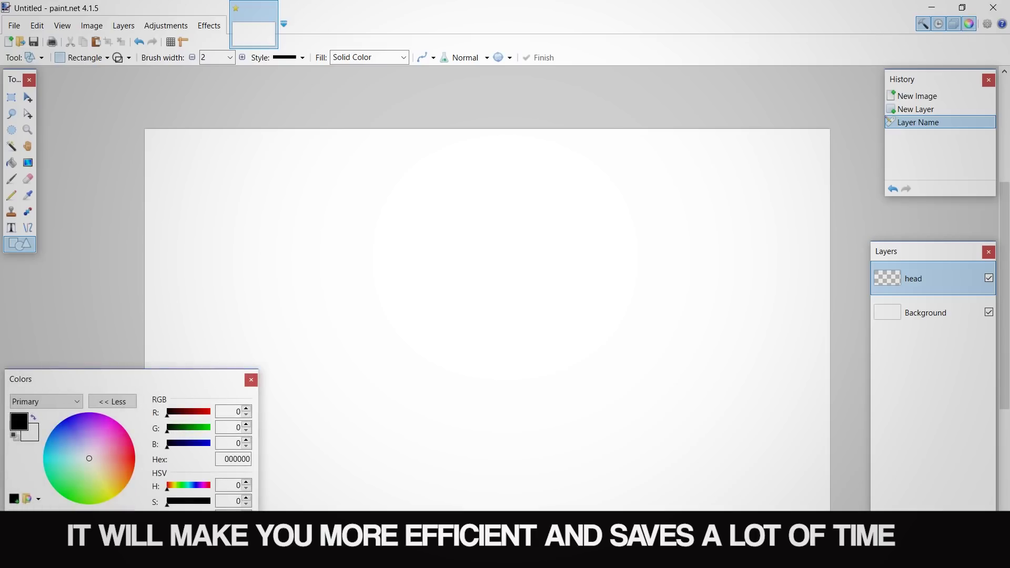
click(171, 517)
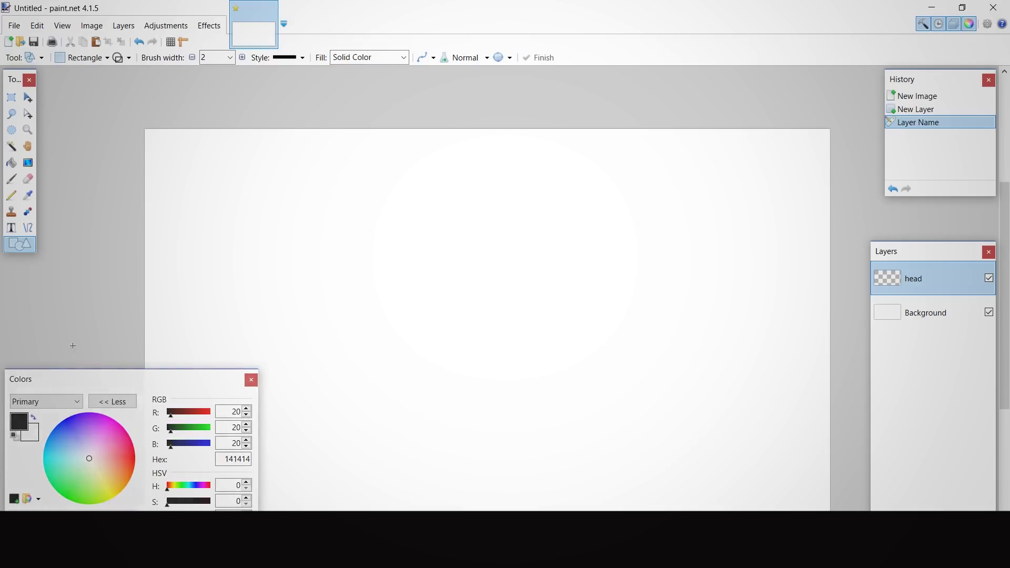
click(243, 57)
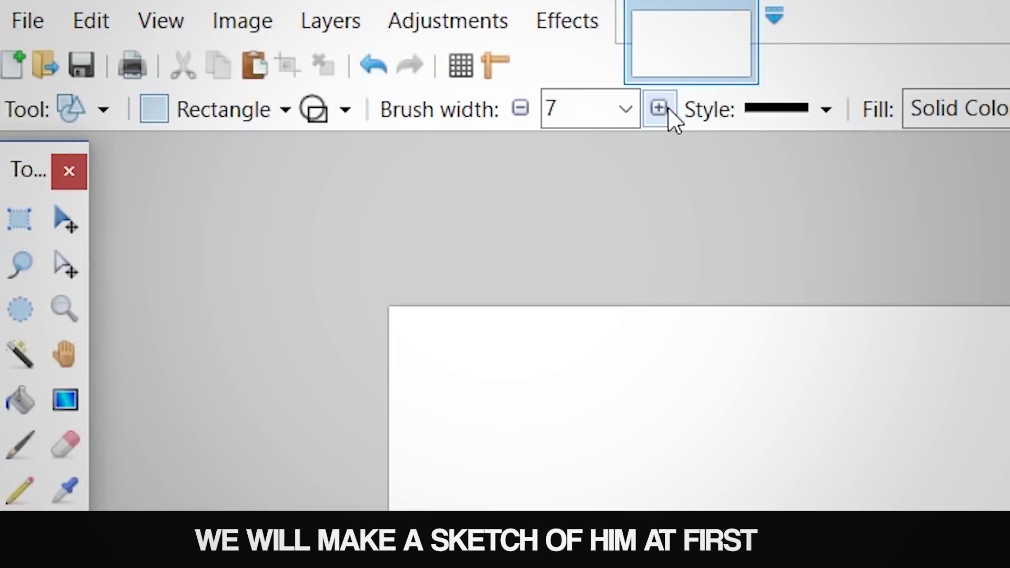
click(243, 57)
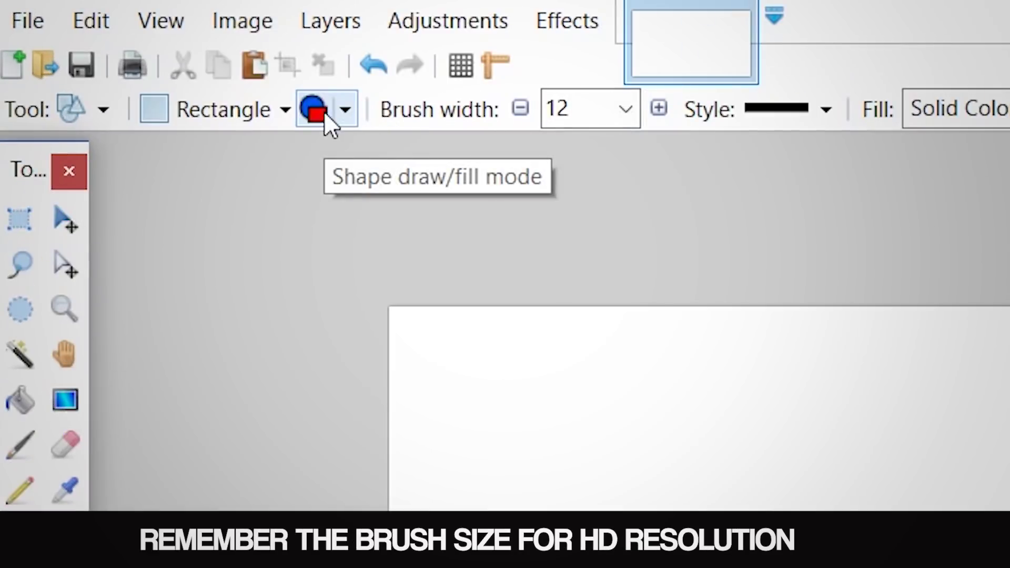
click(177, 119)
click(275, 190)
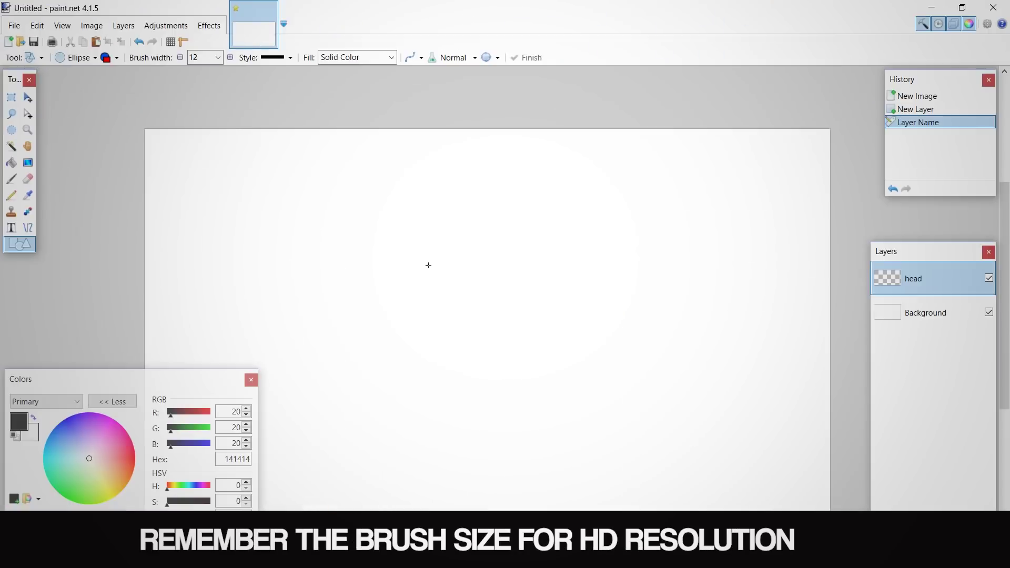
Draw a nearly round ellipse for the head mid-canvas, reduce its brush width to 8 and shrink it slightly
mouse_move(420, 240)
mouse_down()
mouse_move(514, 361)
mouse_move(567, 401)
mouse_up()
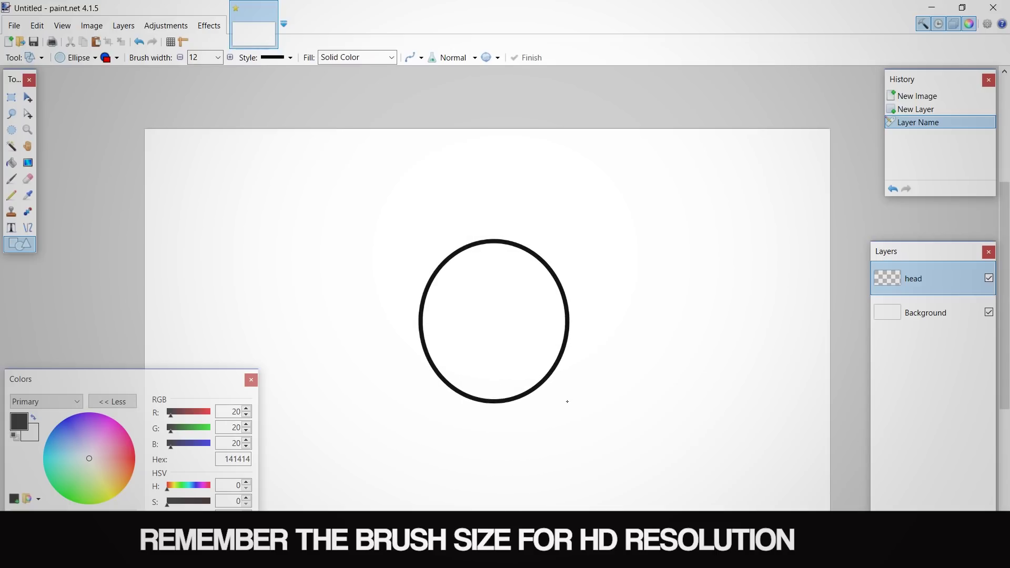
click(180, 59)
click(180, 59)
click(180, 59)
click(180, 59)
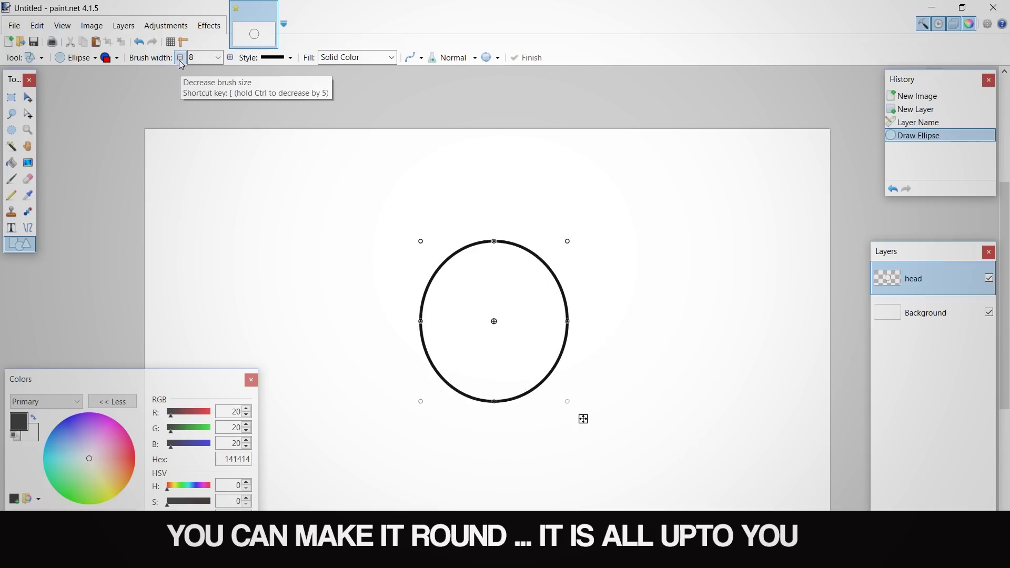
mouse_move(567, 243)
mouse_down()
mouse_move(565, 258)
mouse_move(569, 241)
mouse_move(564, 248)
mouse_up()
click(112, 401)
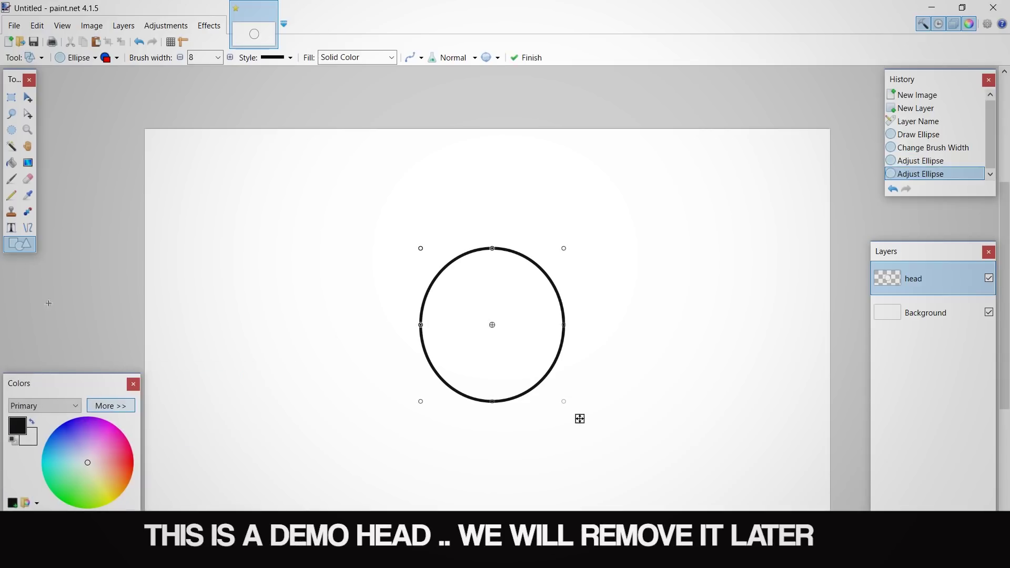
key(s)
scroll(421, 368, up, 4)
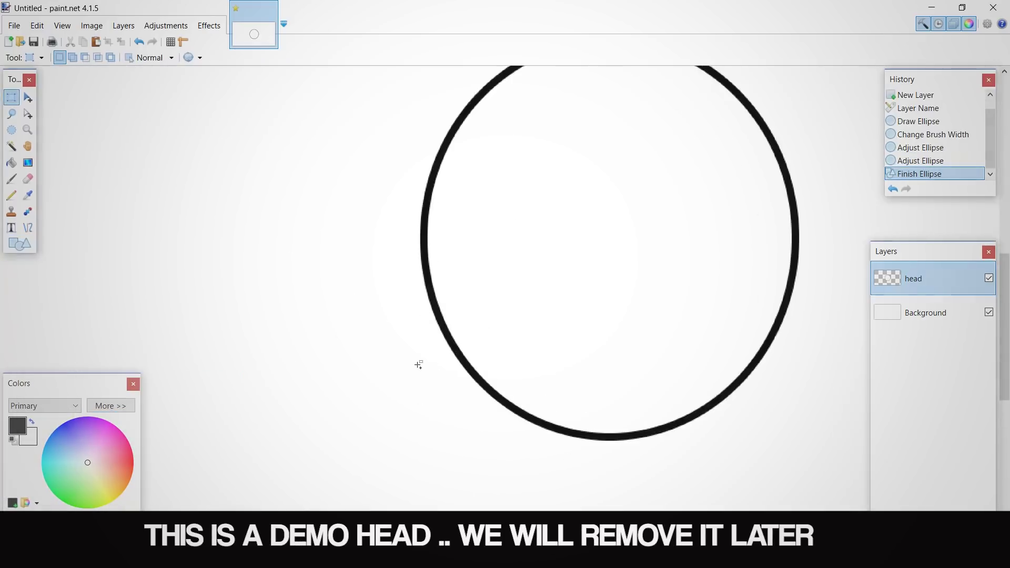
scroll(526, 306, down, 3)
scroll(542, 307, right, 1)
scroll(536, 310, up, 1)
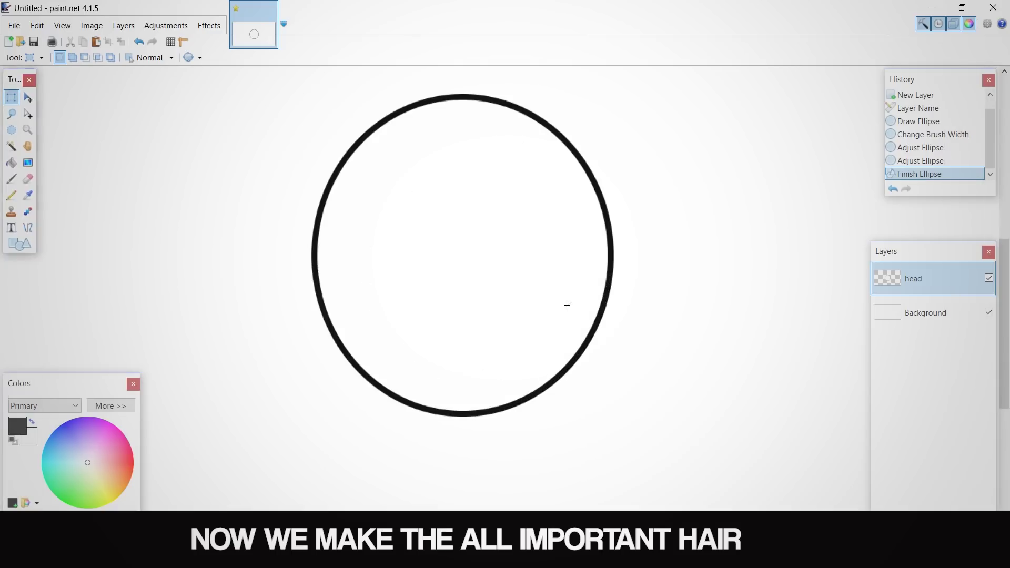
Show the faded hair reference layer over the head circle
click(29, 231)
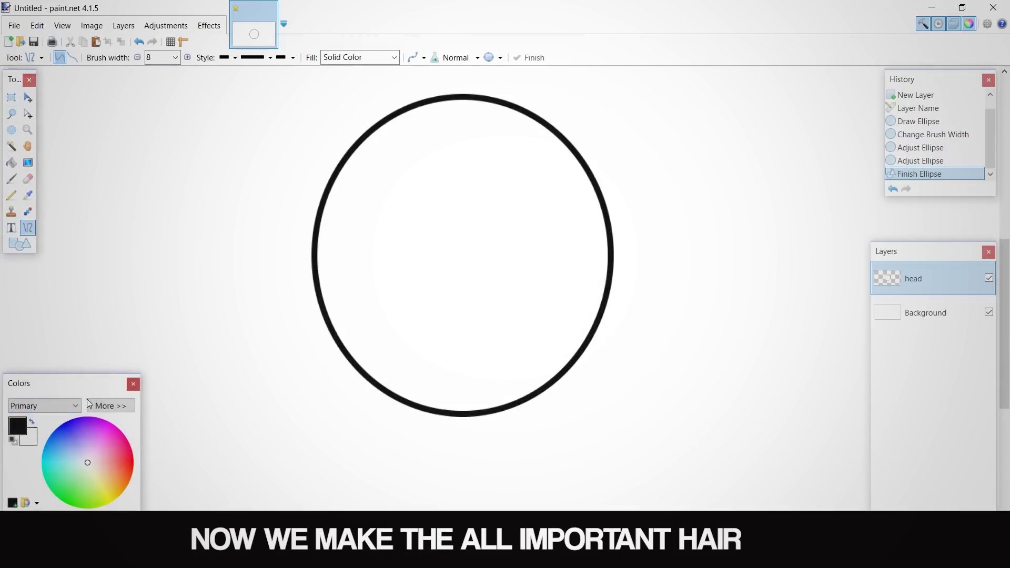
click(110, 406)
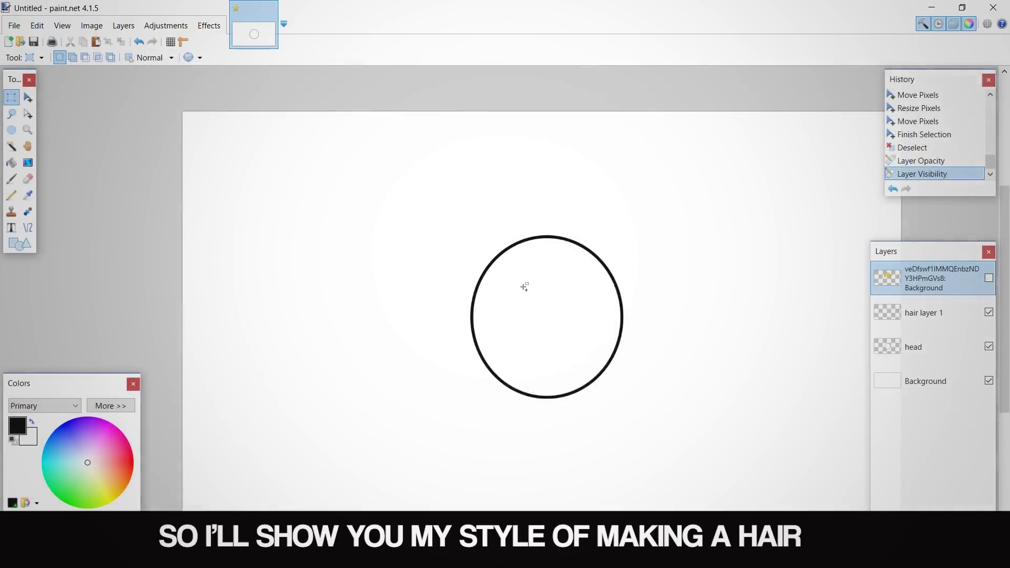
click(989, 283)
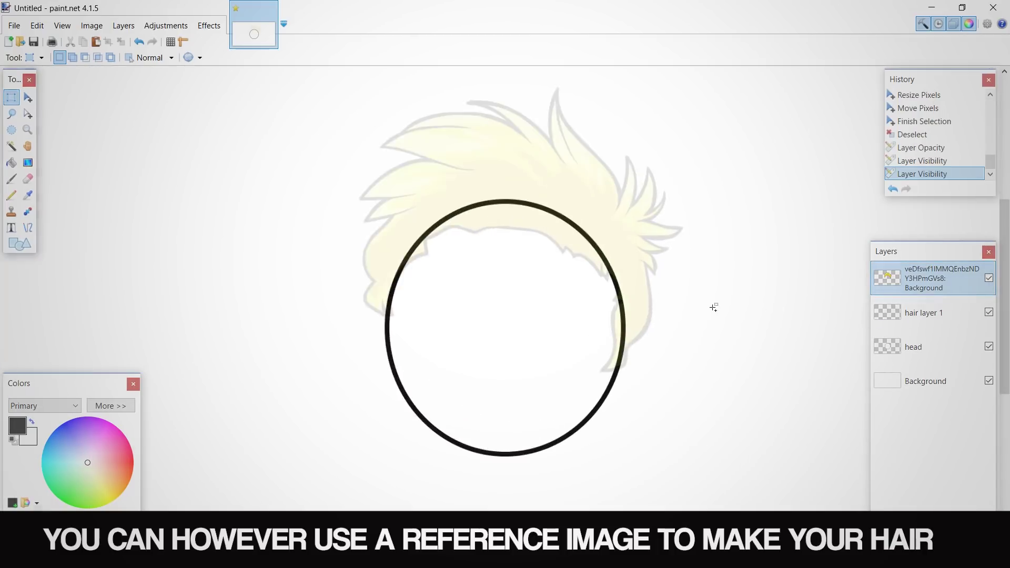
click(27, 227)
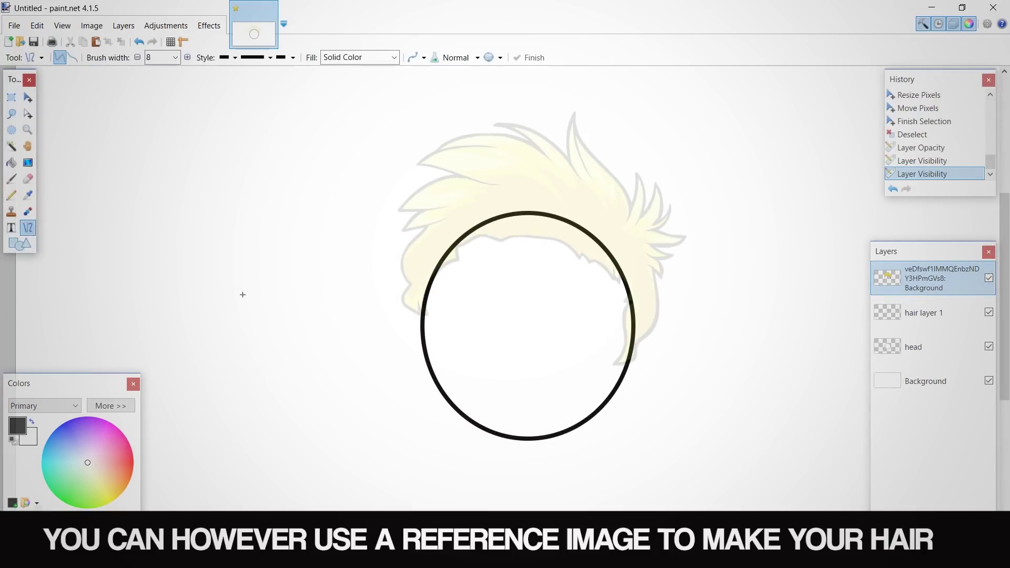
ctrl+scroll(429, 310, up, 2)
drag(429, 311, 471, 247)
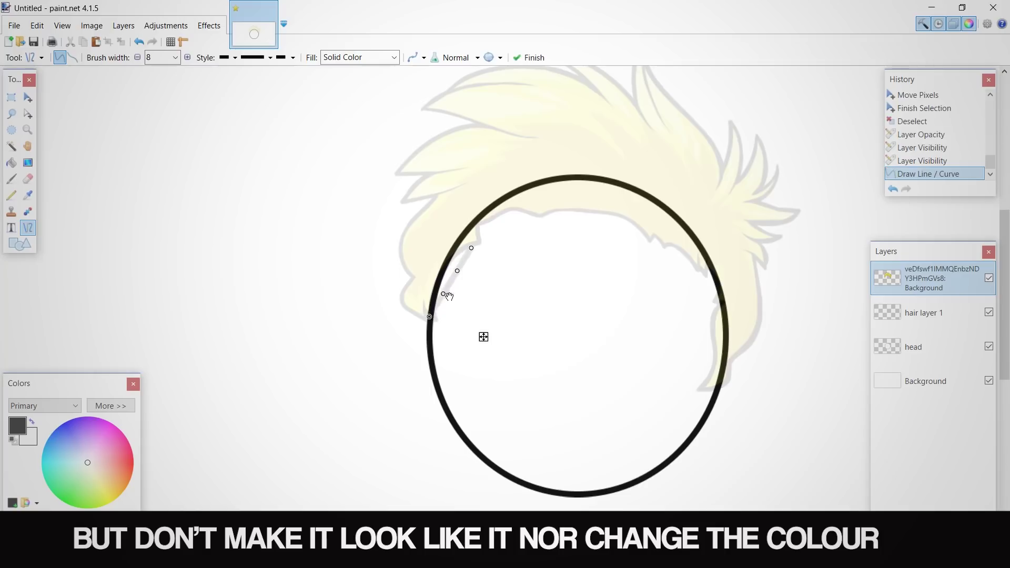
key(Return)
key(ctrl+z)
key(ctrl+z)
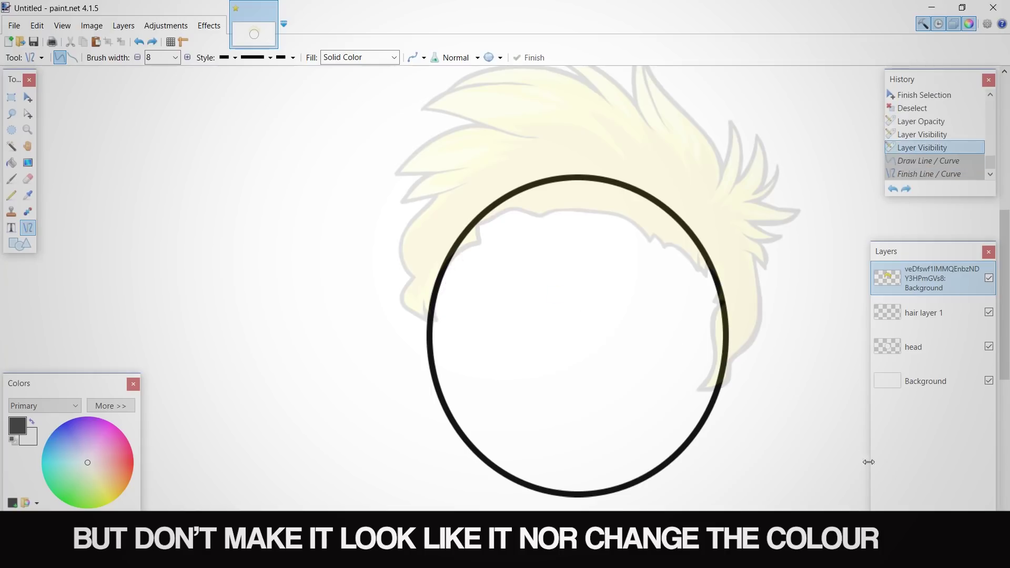
Add a new layer and trace the reference hair's left inner edge with a bent curve at brush width 4
key(ctrl+shift+n)
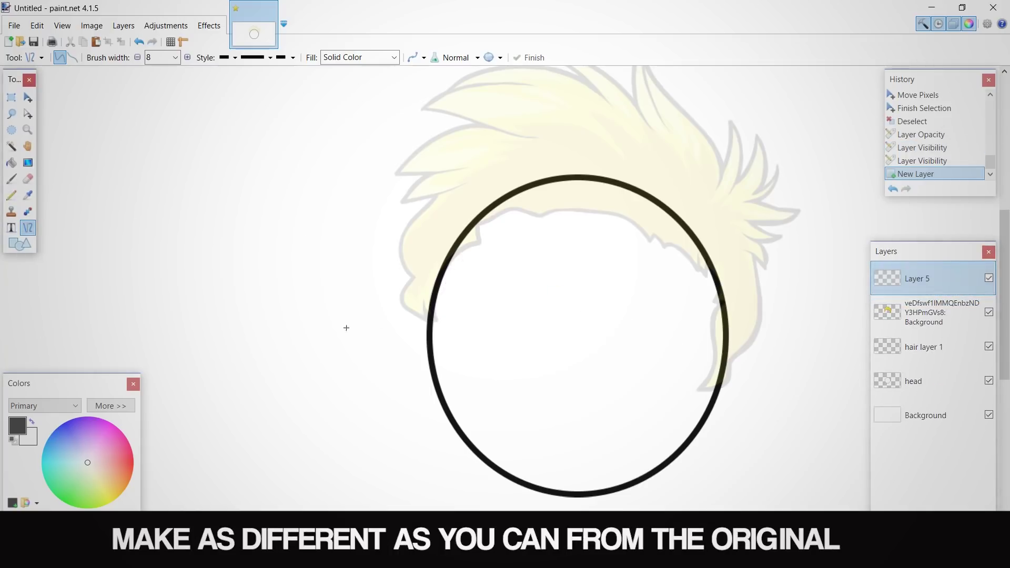
drag(426, 319, 425, 320)
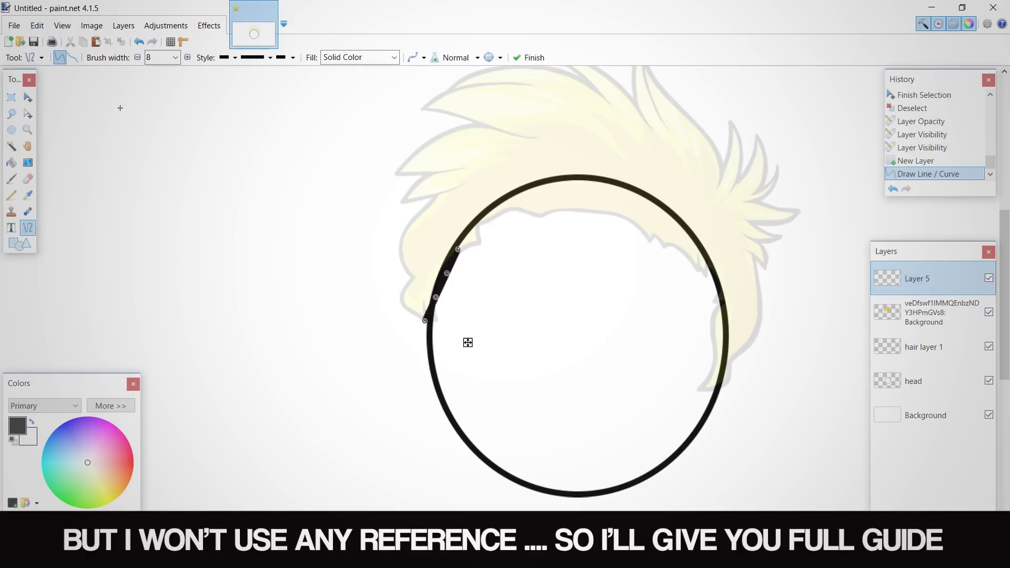
click(137, 57)
click(137, 58)
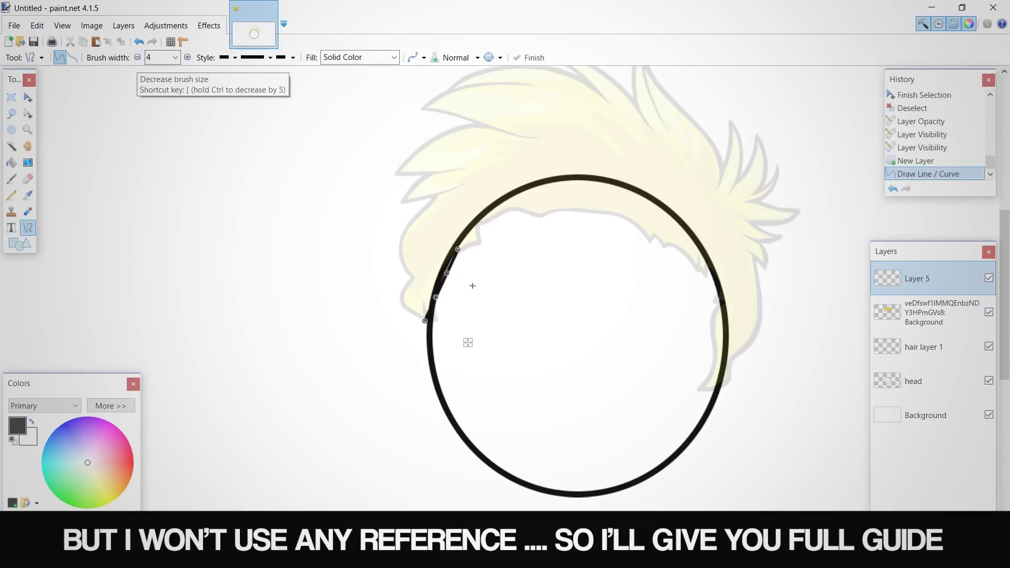
drag(446, 273, 424, 297)
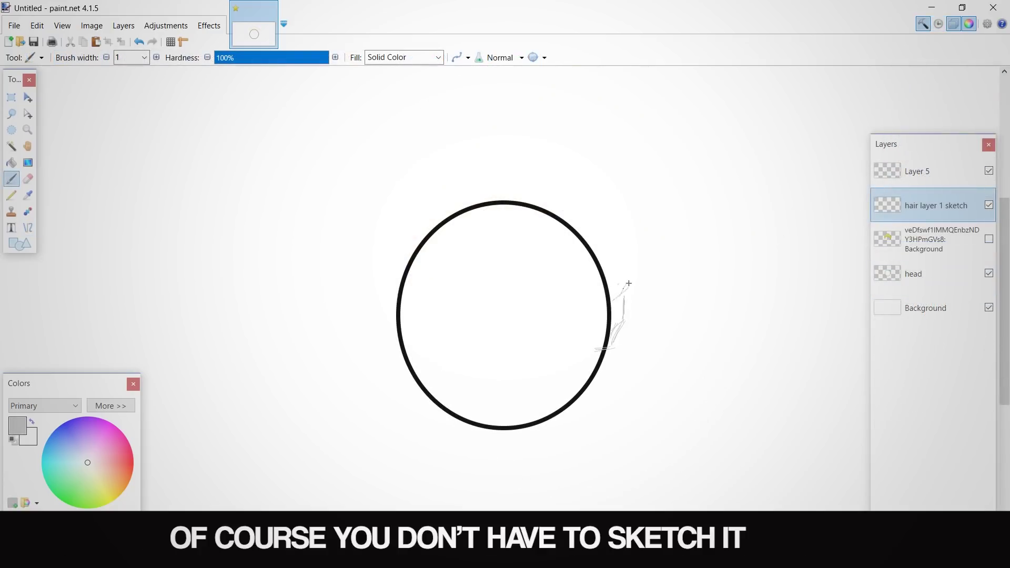
Sketch the spiky outer hair contour and the hairline across the forehead on the "hair layer 1 sketch" layer in light grey at brush width 1
drag(641, 240, 627, 283)
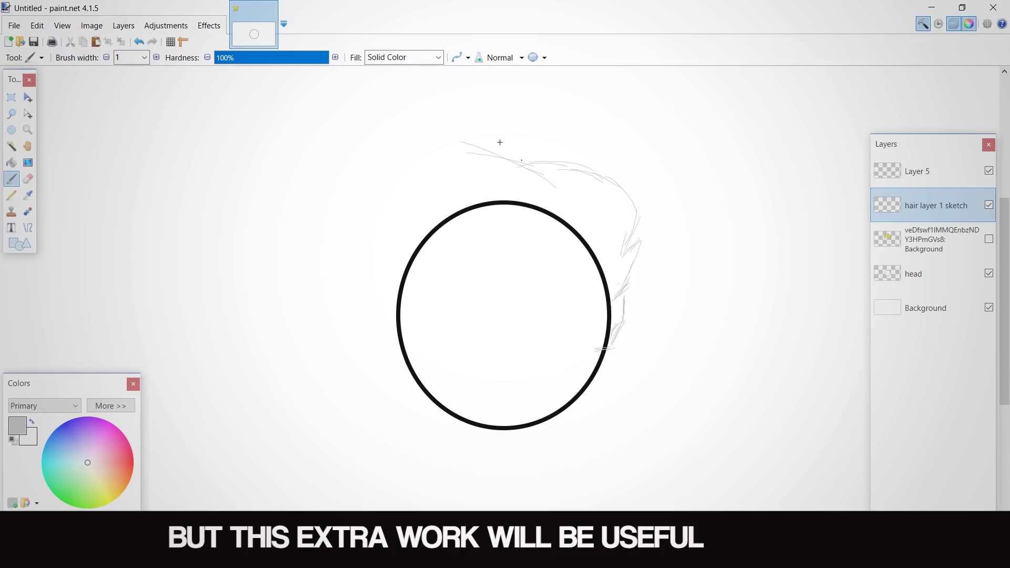
drag(511, 149, 440, 139)
drag(420, 156, 480, 180)
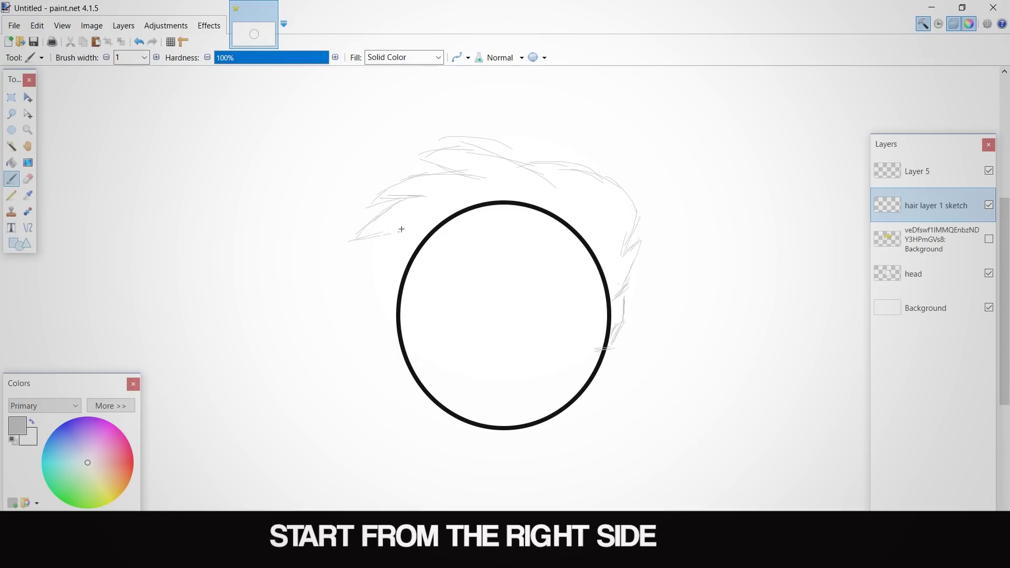
drag(389, 235, 368, 280)
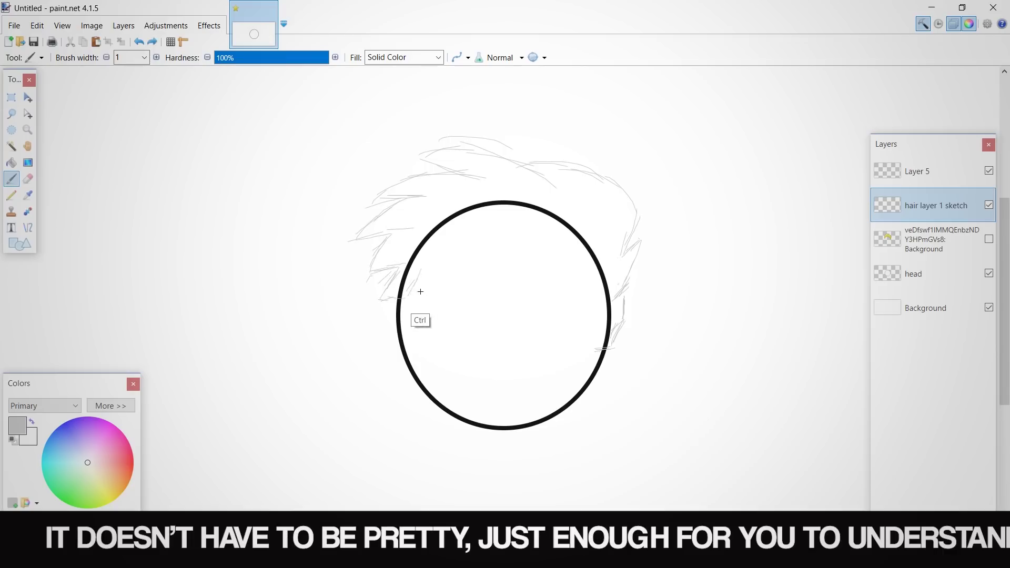
drag(401, 291, 410, 281)
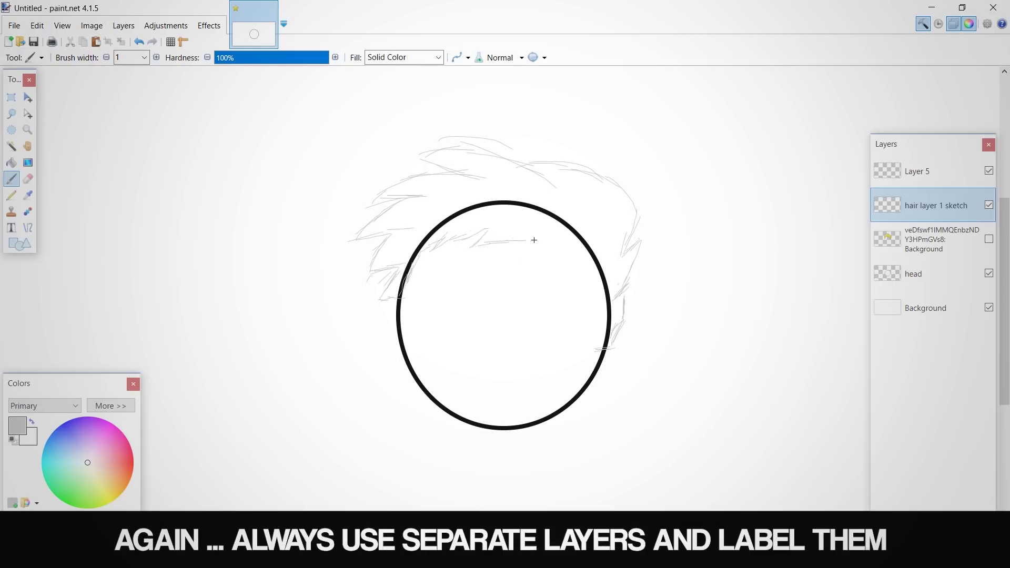
drag(562, 258, 578, 275)
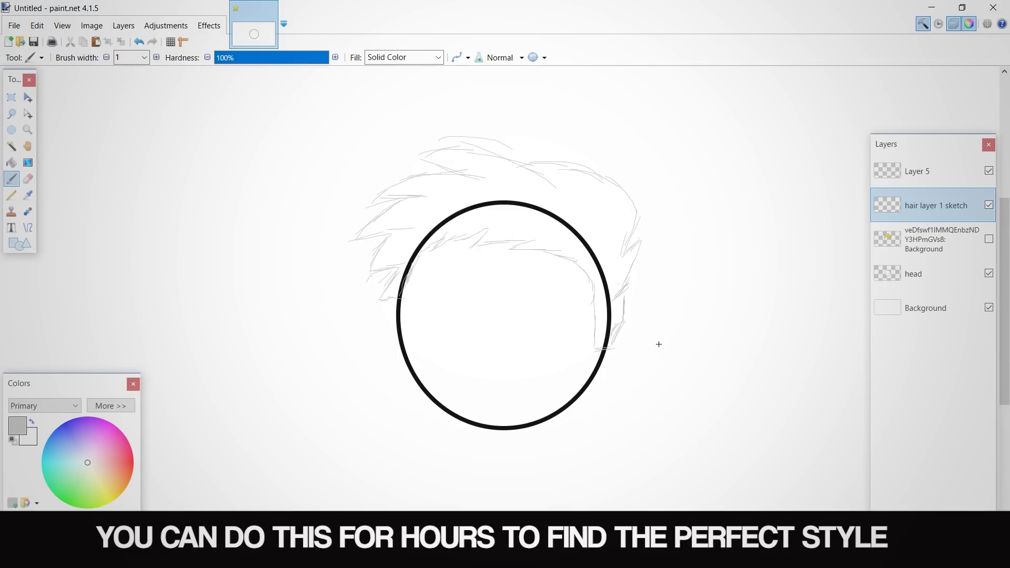
Rename Layer 5 as "outline"
click(886, 181)
double_click(911, 172)
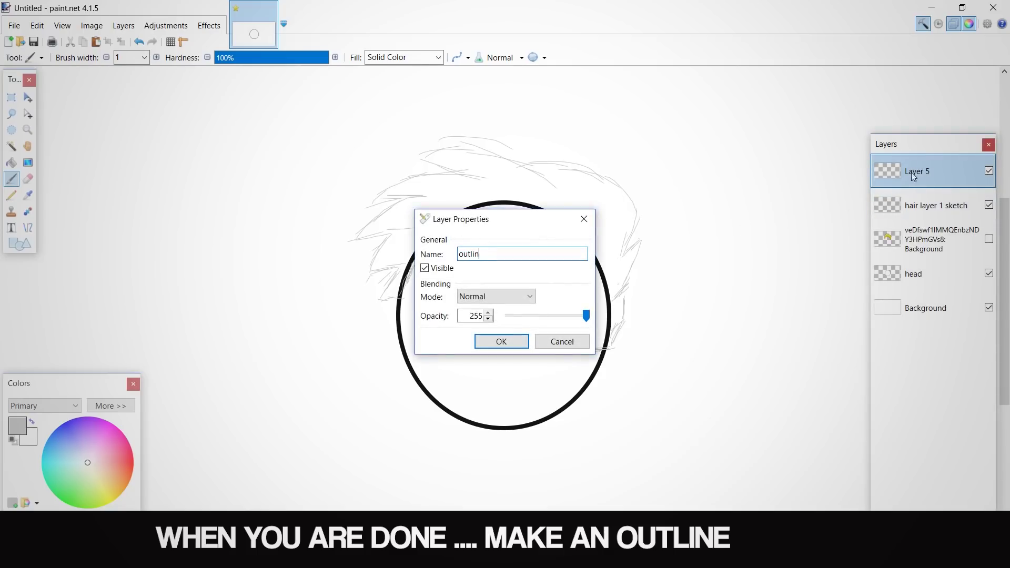
click(521, 342)
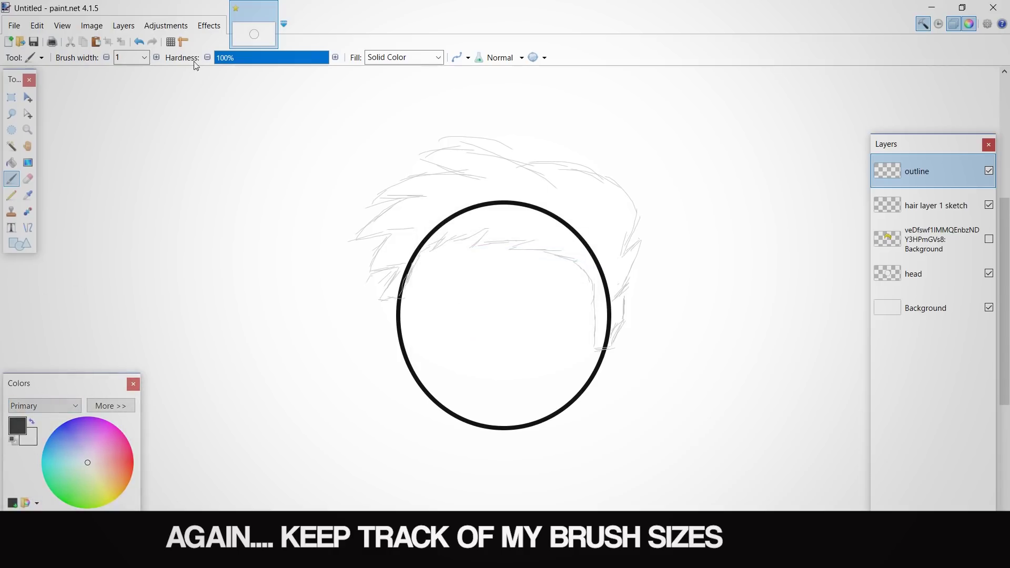
Trace the bottom edge of the left sideburn with a slightly bent dark curve at brush width 6
click(28, 230)
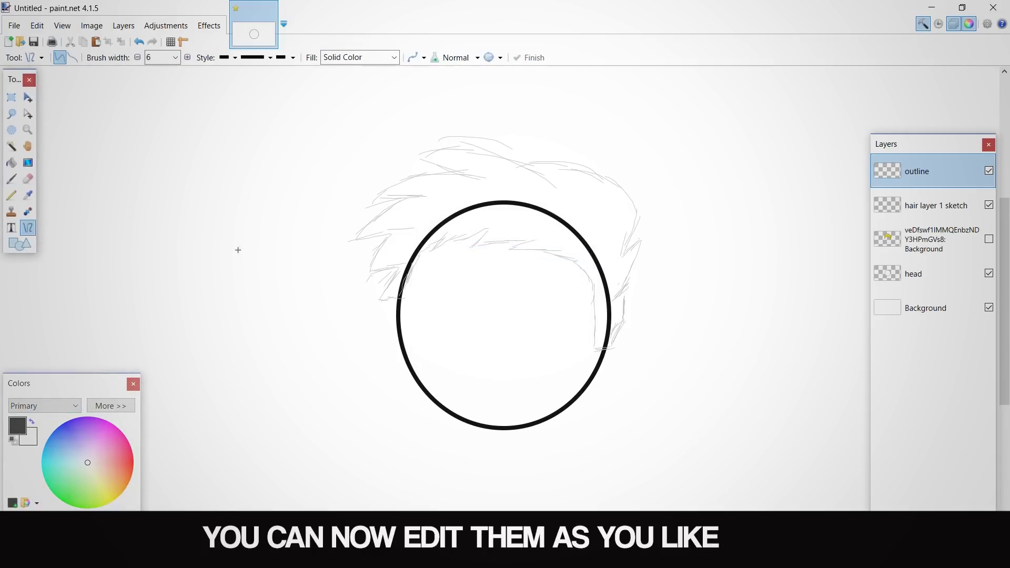
scroll(390, 300, up, 2)
drag(365, 296, 368, 298)
scroll(372, 300, up, 4)
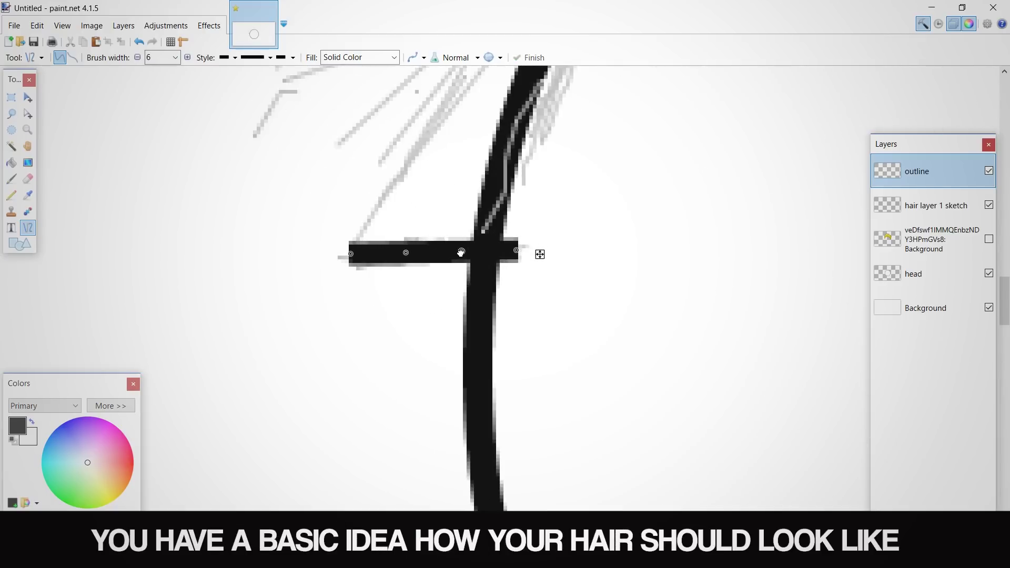
drag(461, 253, 406, 247)
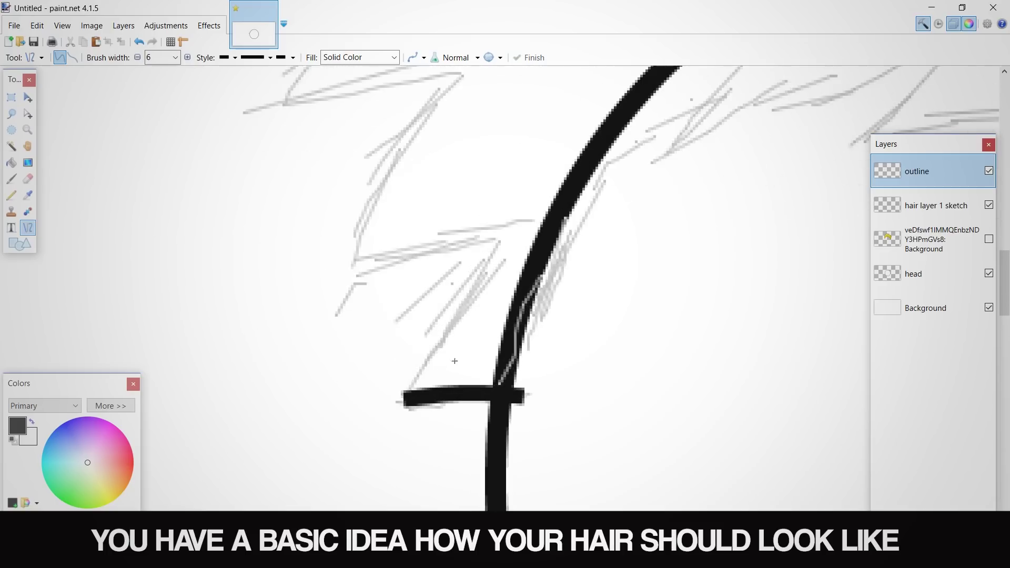
Trace the lowest left hair spike's slanted edge and the edge above it with two connected curves, bending both to follow the sketch
drag(407, 397, 500, 241)
drag(443, 339, 448, 353)
drag(496, 246, 363, 262)
drag(451, 252, 447, 245)
drag(407, 257, 405, 254)
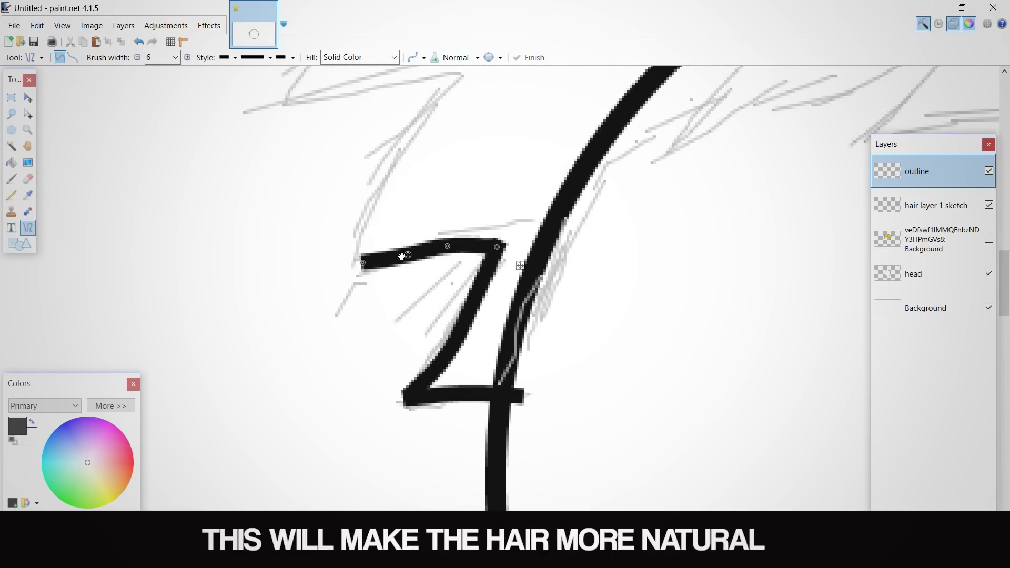
Trace the second left spike's slanted outer edge with a curve, bending it and adjusting its lower end to meet the spike tip
key(Return)
scroll(402, 263, up, 3)
drag(360, 452, 452, 270)
drag(421, 331, 401, 326)
drag(392, 393, 377, 390)
scroll(359, 453, up, 4)
drag(361, 451, 380, 460)
scroll(473, 397, down, 8)
scroll(480, 396, up, 8)
key(Return)
Trace the slightly arched edge from the top of the second left spike out to the third spike's tip
scroll(462, 297, down, 4)
scroll(460, 286, up, 3)
drag(485, 195, 264, 221)
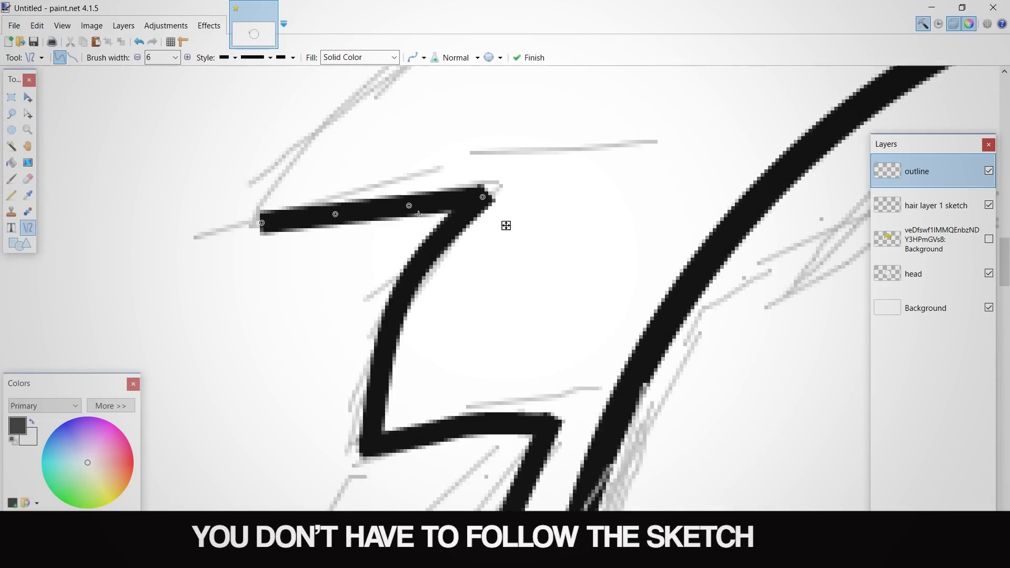
drag(411, 204, 410, 196)
drag(337, 210, 336, 202)
key(Return)
Trace the third left spike's long upper edge with an arched curve running from its tip up toward the hair's crown
scroll(337, 263, down, 3)
drag(312, 343, 554, 181)
drag(473, 235, 451, 216)
drag(392, 286, 370, 278)
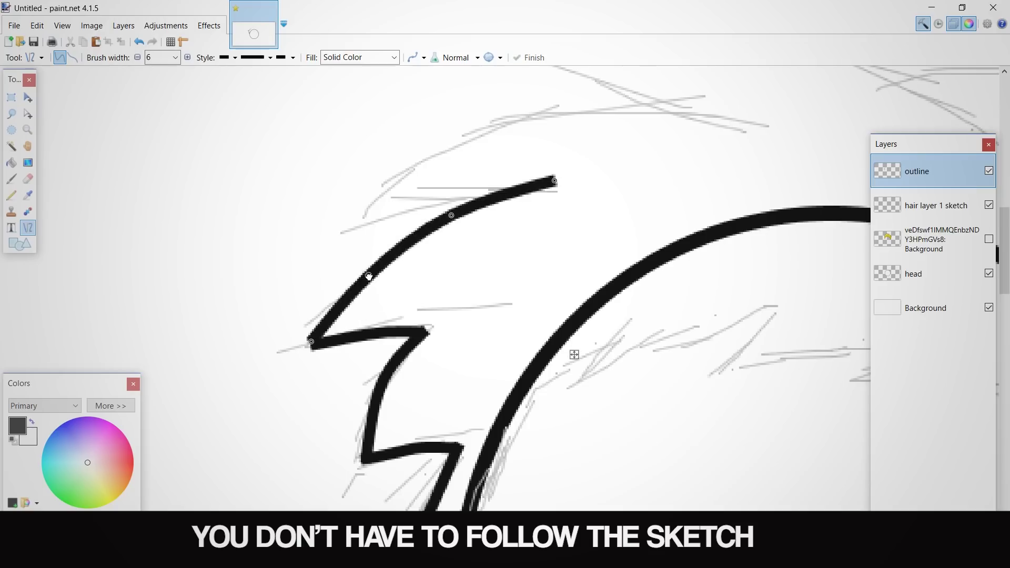
drag(311, 343, 315, 345)
key(Return)
Trace the lower edge of the fourth left spike with a slightly arched curve meeting the third spike's long edge
scroll(478, 84, up, 4)
drag(536, 404, 155, 457)
drag(282, 439, 279, 422)
drag(409, 422, 408, 404)
key(Return)
scroll(295, 238, down, 5)
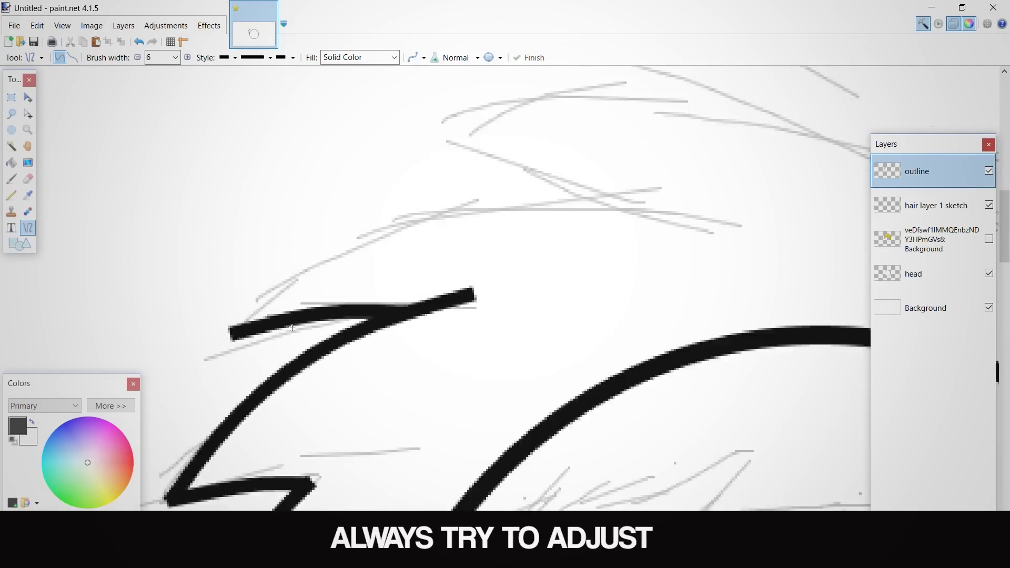
Trace the fourth left spike's long upper edge with a curve bent strongly upward from the spike tip
scroll(274, 339, up, 3)
drag(223, 321, 826, 138)
drag(625, 199, 591, 144)
drag(424, 259, 381, 204)
scroll(381, 202, down, 3)
scroll(487, 300, up, 3)
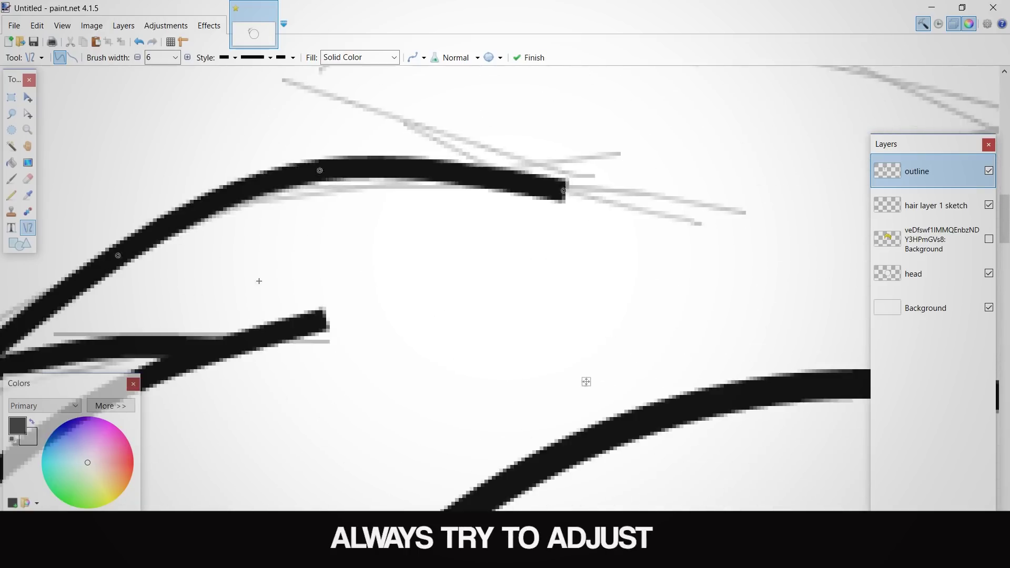
scroll(586, 383, down, 3)
scroll(313, 171, up, 3)
Trace the underside of the topmost hair spike with a slightly bent curve out to its tip
scroll(313, 171, down, 4)
scroll(444, 207, up, 3)
mouse_move(474, 351)
mouse_down()
mouse_move(267, 196)
mouse_move(135, 198)
mouse_up()
drag(360, 300, 361, 281)
Trace the crown of the hair with a curve arched upward from the topmost spike's tip toward the right
scroll(342, 221, down, 4)
drag(283, 215, 553, 264)
drag(463, 248, 458, 219)
drag(373, 231, 372, 201)
scroll(489, 275, down, 3)
Trace the hair's upper right contour with a curve from the crown line, bending it outward and pulling its lower end inward
scroll(551, 263, up, 4)
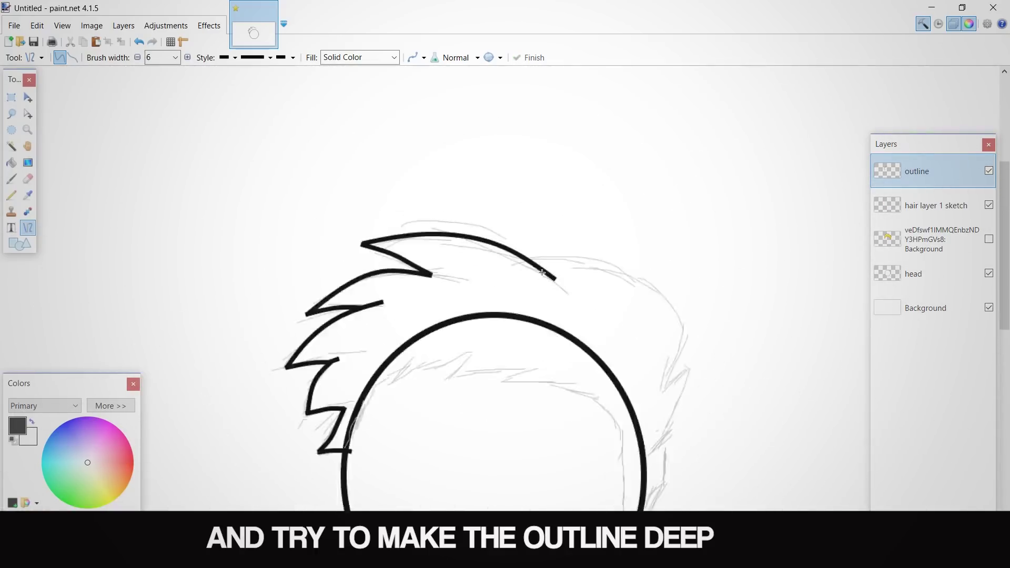
drag(506, 254, 824, 422)
drag(612, 310, 648, 261)
drag(719, 366, 765, 333)
scroll(742, 337, down, 4)
scroll(763, 279, up, 4)
drag(613, 262, 575, 254)
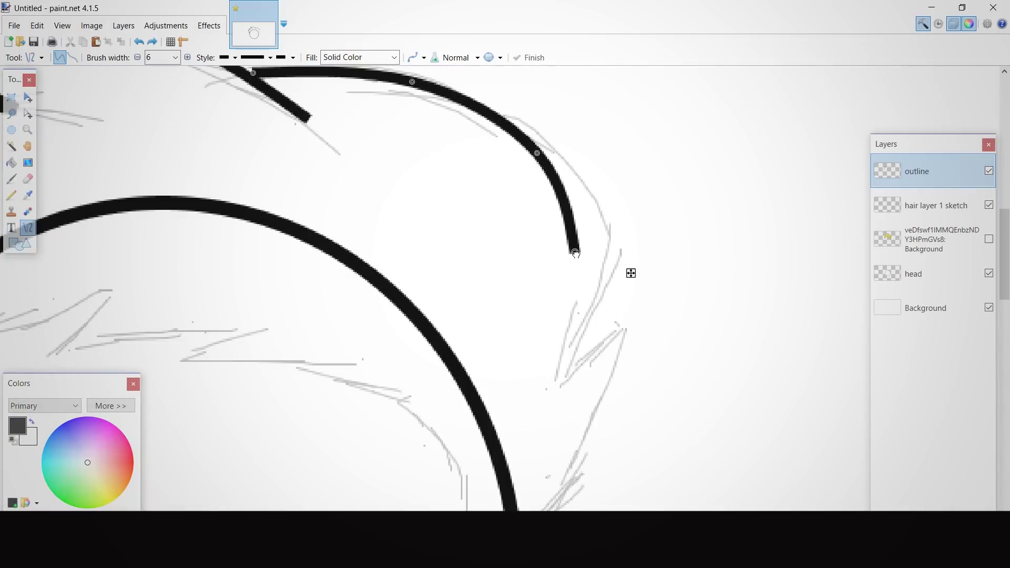
Try to continue the upper right contour with a short curve bulging outward
mouse_move(592, 347)
mouse_down()
mouse_move(577, 253)
mouse_move(569, 370)
mouse_up()
drag(587, 316, 579, 320)
mouse_move(581, 284)
mouse_down()
mouse_move(578, 275)
mouse_move(591, 271)
mouse_up()
drag(579, 320, 604, 294)
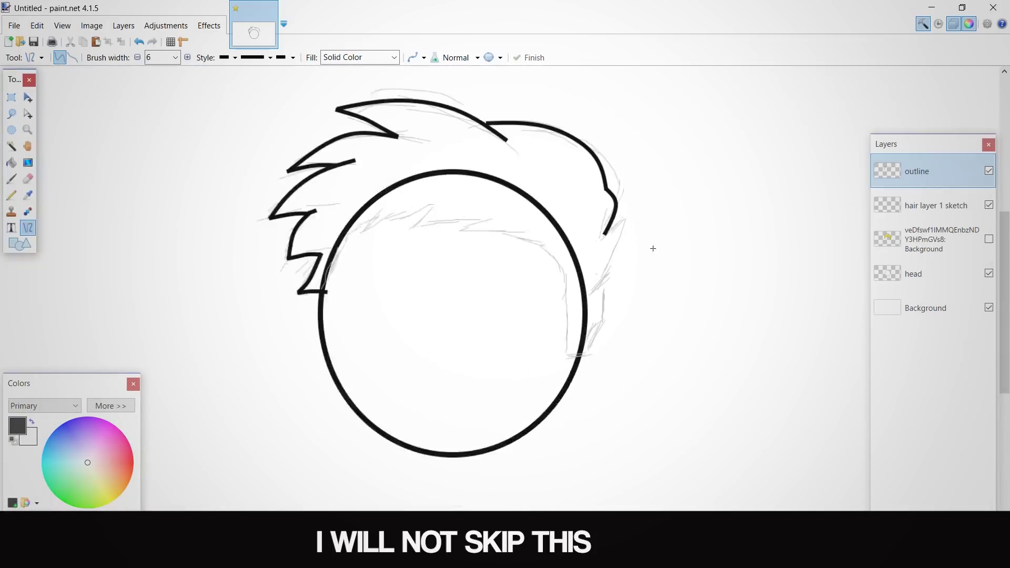
Reshape the upper right contour, raising its start above the crown line and shifting its lower end slightly outward
scroll(639, 263, up, 1)
scroll(528, 196, up, 2)
drag(695, 292, 666, 281)
drag(516, 153, 507, 162)
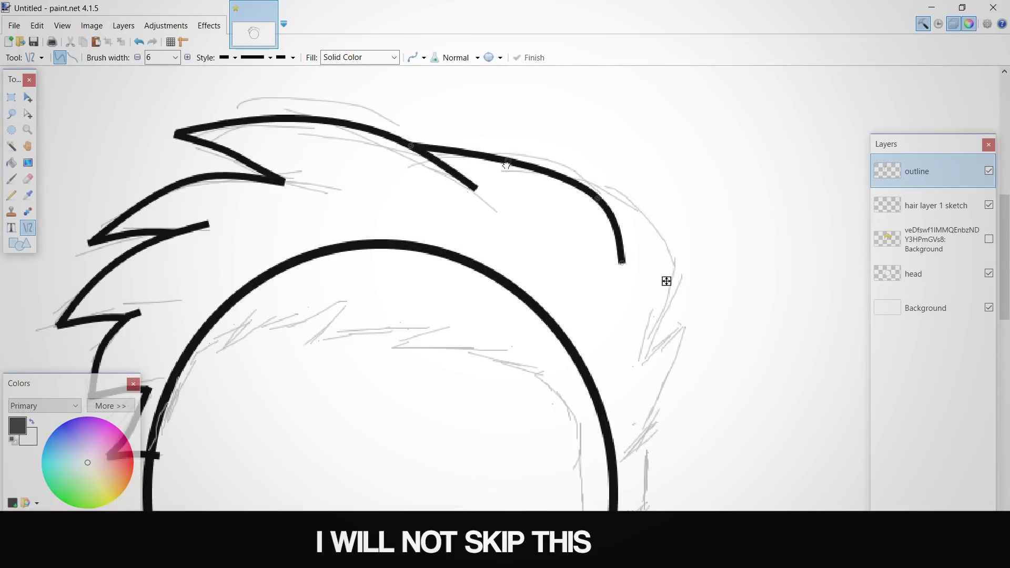
drag(412, 148, 423, 132)
drag(507, 162, 514, 145)
drag(423, 132, 426, 130)
drag(621, 263, 632, 261)
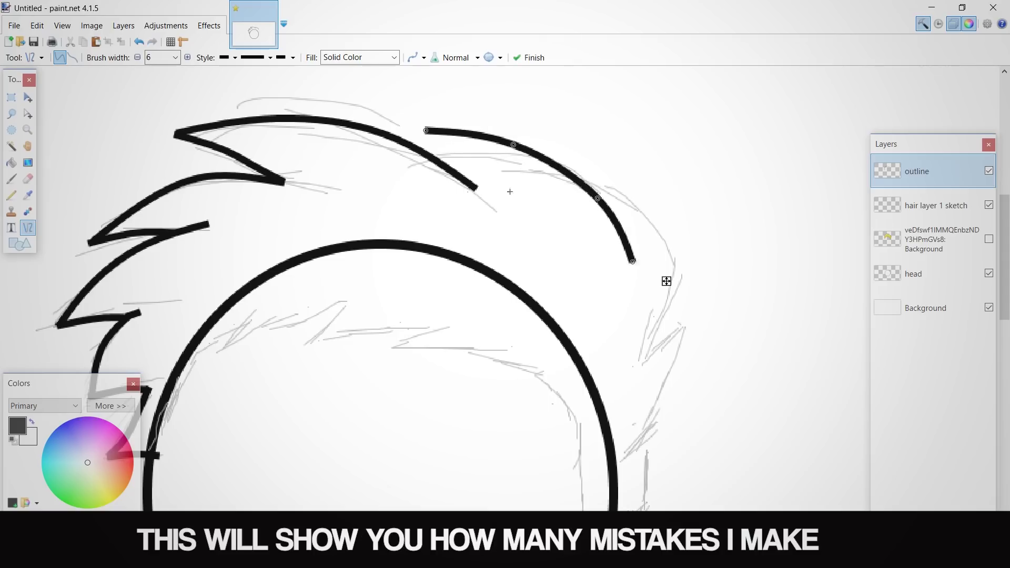
Close the upper right spike with a short bent curve from its raised tip down to the crown line
drag(456, 172, 457, 174)
scroll(442, 152, up, 5)
scroll(500, 252, up, 3)
drag(460, 381, 489, 379)
drag(399, 279, 401, 281)
drag(489, 421, 509, 433)
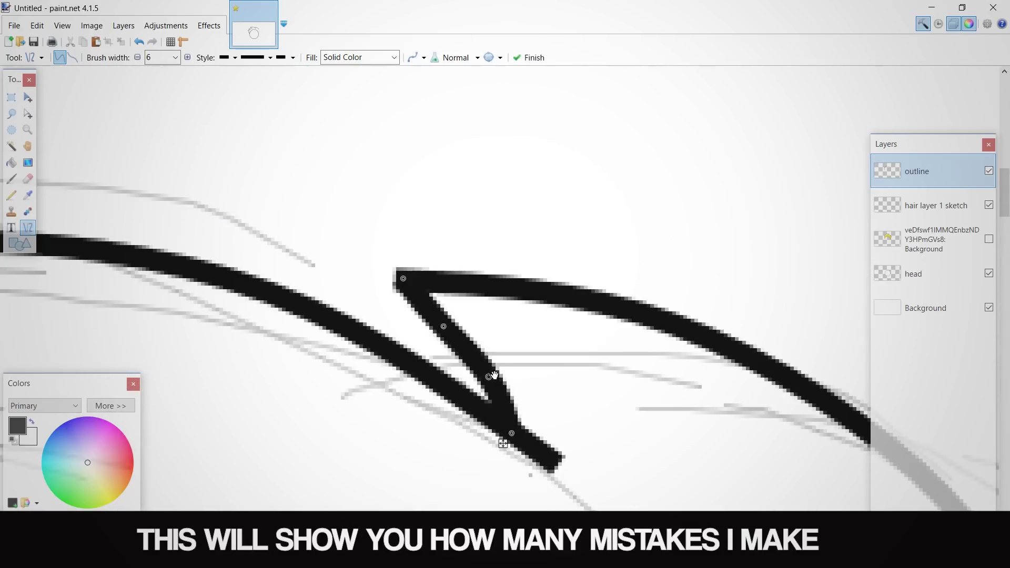
click(547, 348)
Try to extend the upper right contour downward with a slightly bent curve, and undo it
scroll(547, 348, down, 5)
scroll(547, 348, down, 4)
scroll(699, 473, up, 5)
drag(503, 217, 525, 360)
mouse_move(518, 312)
mouse_down()
mouse_move(538, 299)
mouse_move(528, 305)
mouse_up()
drag(525, 259, 519, 260)
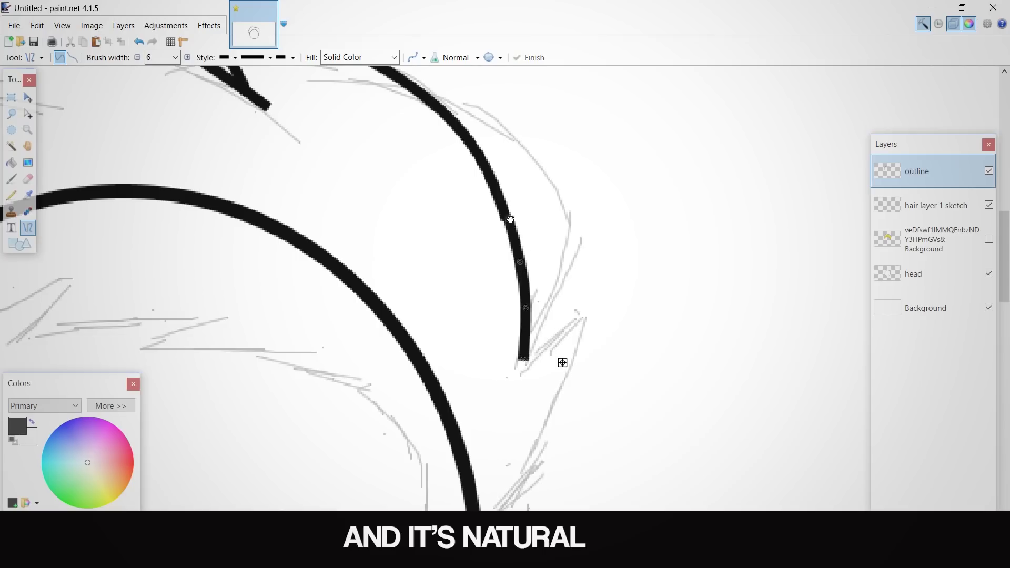
click(591, 286)
scroll(590, 286, down, 5)
scroll(567, 284, up, 5)
key(ctrl+z)
Trace the outer edge of the right-hand hair lock with a curve bent outward, raising its upper end into a tip
drag(591, 171, 559, 388)
drag(557, 272, 595, 269)
drag(562, 329, 587, 327)
drag(595, 270, 604, 226)
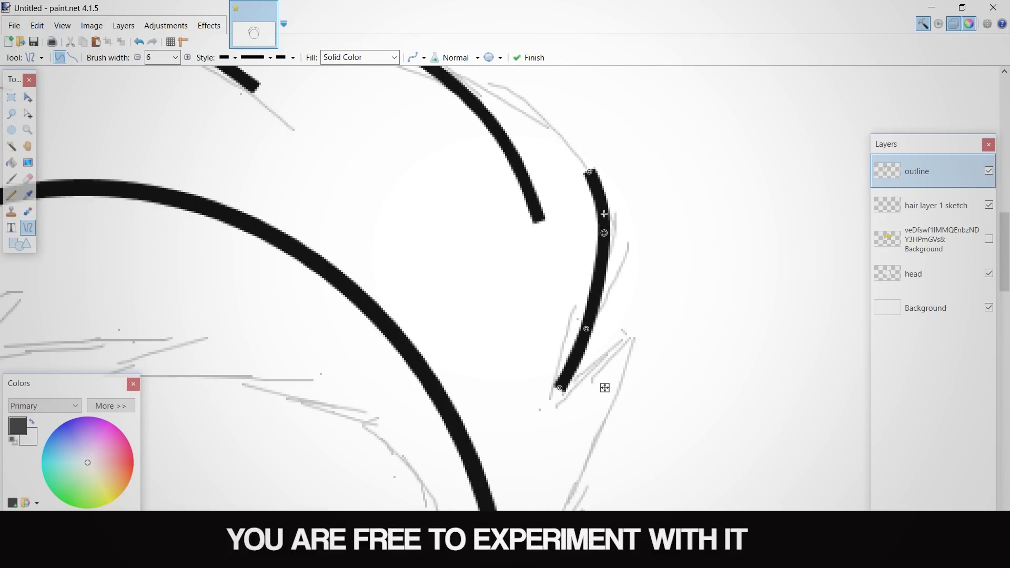
click(534, 58)
mouse_move(590, 171)
mouse_down()
mouse_move(583, 156)
mouse_move(598, 139)
mouse_up()
scroll(573, 156, up, 4)
drag(575, 234, 596, 243)
click(679, 326)
Connect the upper right contour's lower end to the right-hand lock's tip with a short bent curve
scroll(679, 302, up, 5)
drag(537, 286, 627, 326)
drag(567, 300, 568, 284)
drag(596, 313, 567, 245)
click(660, 271)
Outline the lower right spike at brush width 5 with a short edge to its tip and a bent curve down toward the head
scroll(660, 271, down, 6)
scroll(708, 267, down, 2)
scroll(678, 399, up, 3)
scroll(684, 390, down, 2)
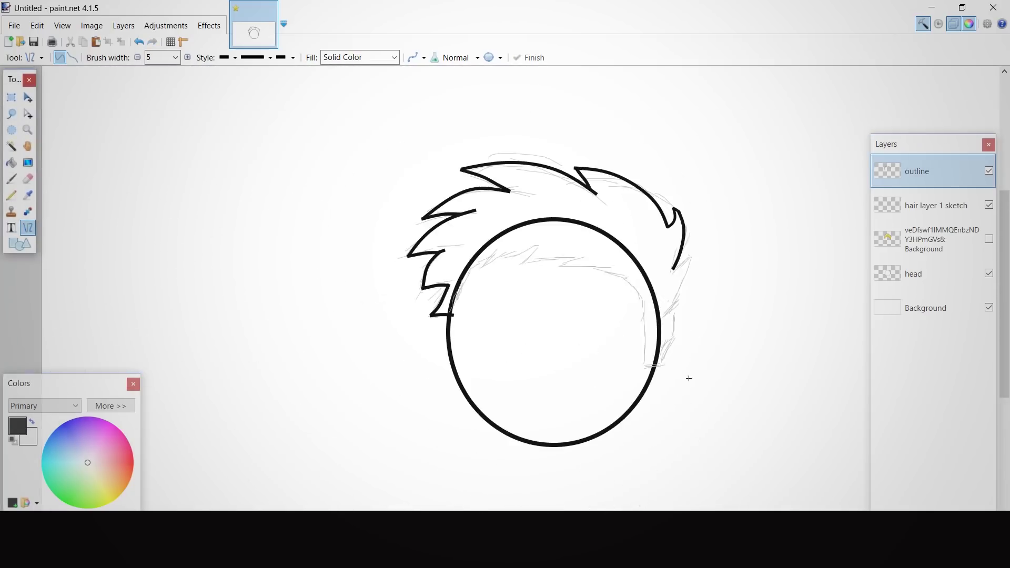
scroll(683, 269, up, 6)
mouse_move(638, 267)
mouse_down()
mouse_move(721, 237)
mouse_move(729, 206)
mouse_up()
mouse_move(730, 206)
mouse_down()
mouse_move(723, 198)
mouse_move(588, 509)
mouse_up()
click(757, 232)
drag(678, 306, 705, 321)
drag(633, 411, 638, 420)
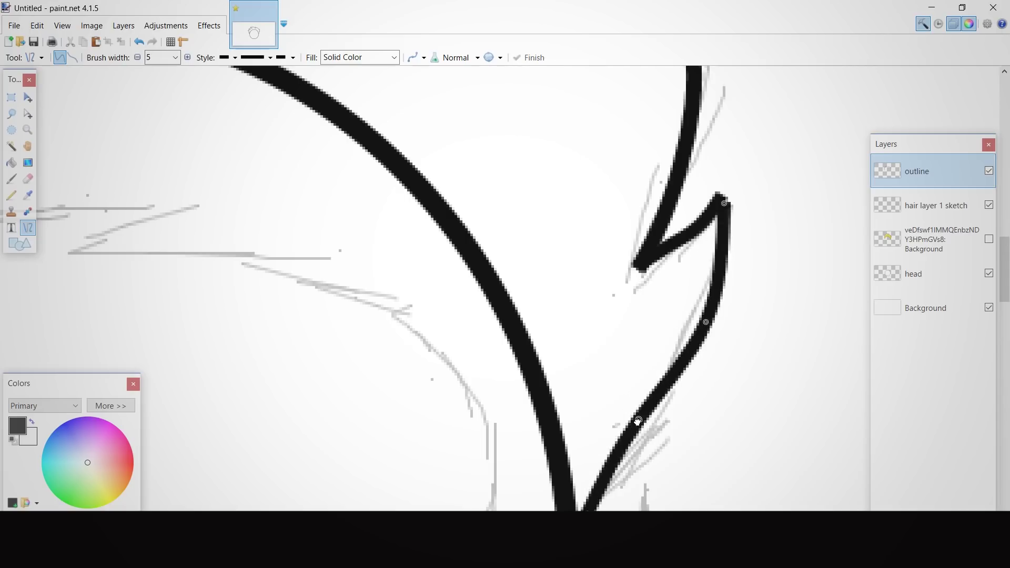
click(684, 421)
Trace the right sideburn's outer edge with a curve bulging outward and ending at the sideburn's bottom
scroll(657, 411, down, 4)
mouse_move(589, 257)
mouse_down()
mouse_move(635, 438)
mouse_move(590, 488)
mouse_up()
drag(590, 335, 620, 328)
drag(590, 412, 609, 429)
drag(593, 488, 590, 499)
click(676, 434)
Draw the right sideburn's flat bottom edge and its long inner edge, bending the inner edge slightly toward the head outline
scroll(676, 433, down, 1)
mouse_move(591, 432)
mouse_down()
mouse_move(500, 431)
mouse_move(484, 82)
mouse_up()
click(588, 468)
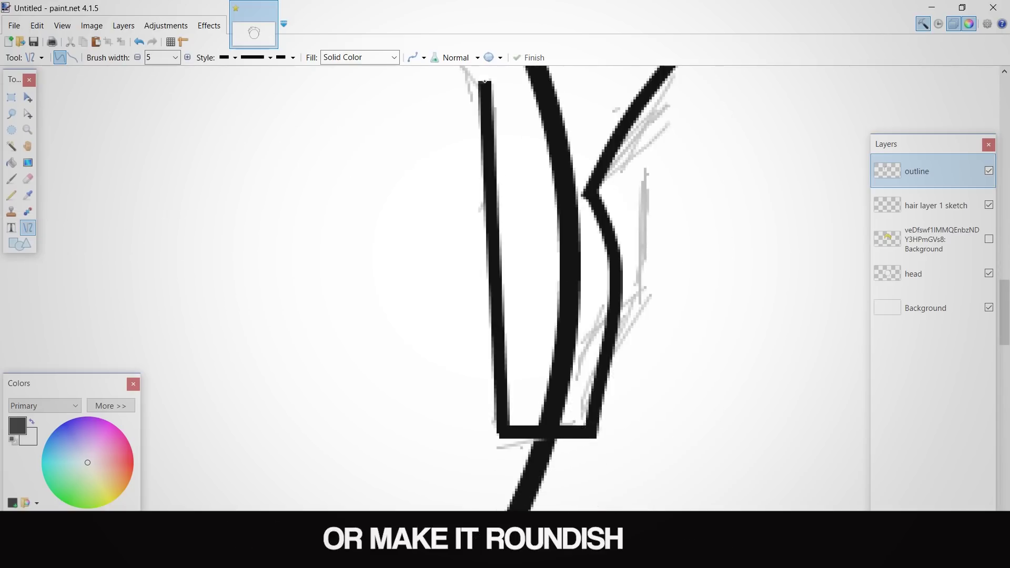
drag(489, 199, 505, 205)
drag(498, 315, 516, 317)
scroll(402, 370, up, 5)
click(401, 370)
Trace the hairline from the top of the right sideburn across the right forehead with an upward-bent curve
drag(486, 401, 247, 259)
mouse_move(405, 353)
mouse_down()
mouse_move(440, 332)
mouse_move(432, 343)
mouse_up()
drag(327, 308, 338, 300)
mouse_move(248, 260)
mouse_down()
mouse_move(269, 274)
mouse_move(230, 274)
mouse_up()
click(266, 279)
Trace the forehead hairline's first zigzag at brush width 4 with a short edge, a long arched edge and a slanted edge
scroll(266, 280, up, 3)
scroll(266, 280, left, 3)
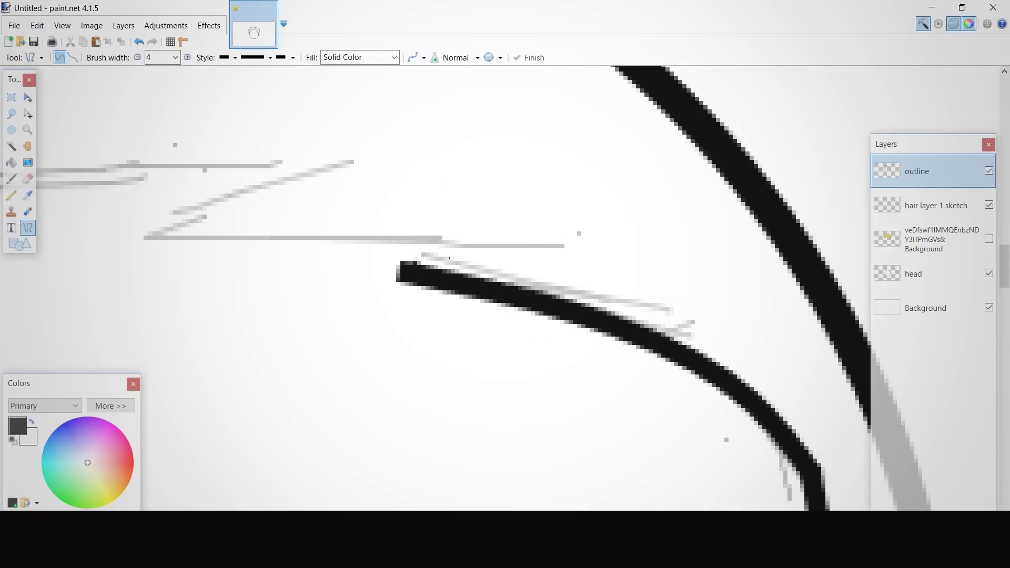
drag(406, 271, 563, 245)
drag(559, 242, 158, 233)
drag(425, 239, 419, 226)
scroll(316, 247, left, 3)
mouse_move(292, 237)
mouse_down()
mouse_move(291, 226)
mouse_move(510, 167)
mouse_up()
drag(510, 167, 539, 168)
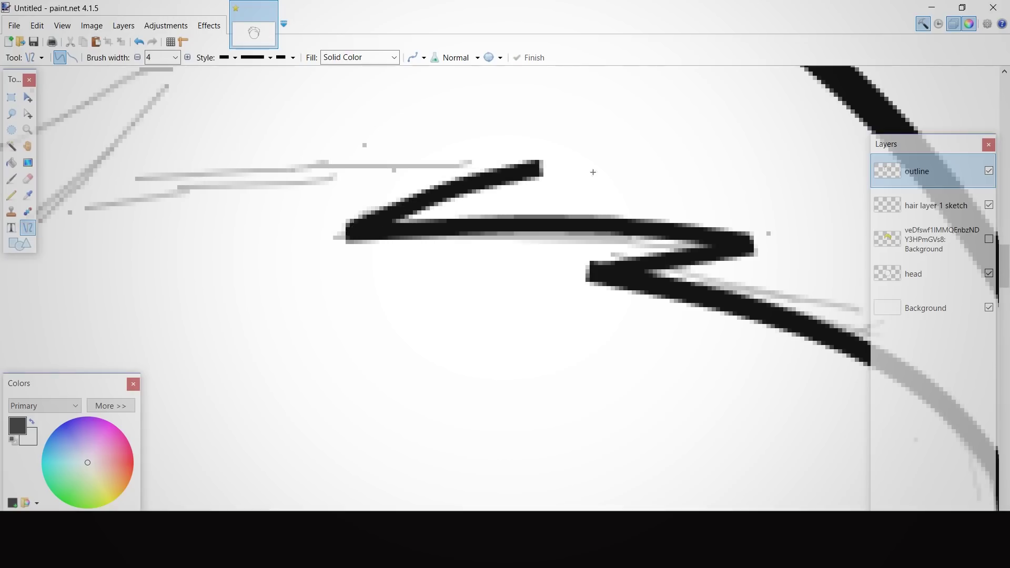
Try to continue the forehead hairline leftward with a long, slightly arched curve, moving its end up to the next fringe tip
scroll(593, 171, left, 3)
drag(722, 162, 209, 217)
drag(552, 180, 540, 169)
drag(380, 199, 377, 192)
scroll(358, 292, down, 5)
scroll(359, 293, up, 3)
scroll(359, 293, left, 3)
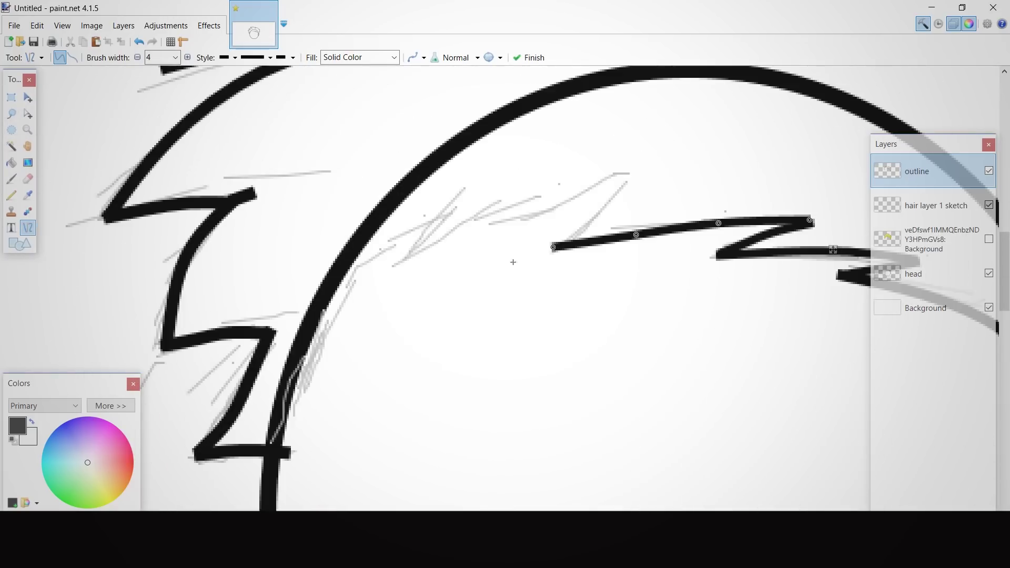
drag(717, 223, 708, 212)
mouse_move(553, 247)
mouse_down()
mouse_move(548, 274)
mouse_move(626, 178)
mouse_up()
Undo the recent zigzag curves on the forehead hairline
scroll(559, 356, down, 3)
key(ctrl+z)
key(ctrl+z)
key(ctrl+z)
key(ctrl+z)
key(ctrl+z)
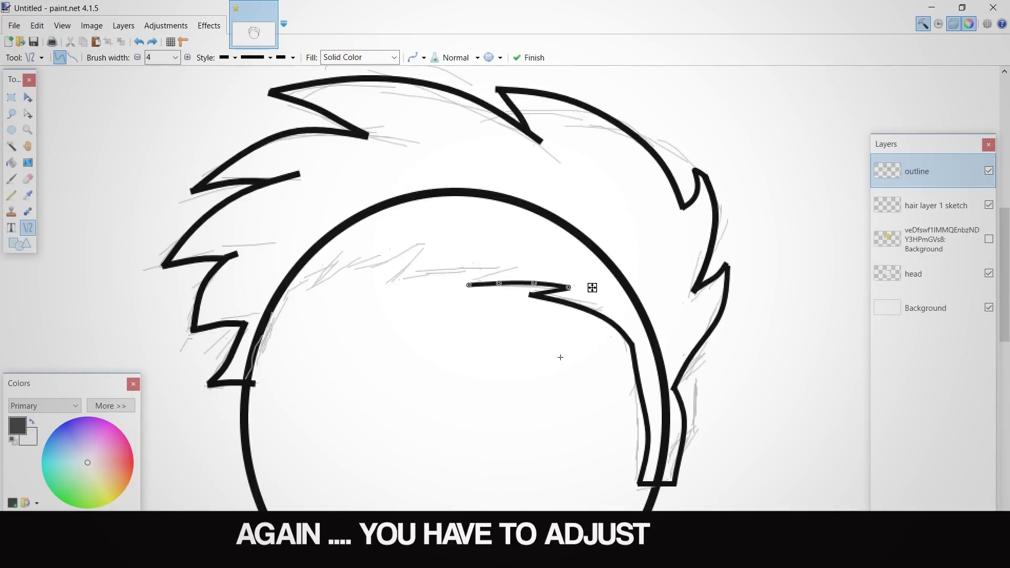
scroll(514, 332, up, 2)
key(ctrl+z)
key(ctrl+z)
key(ctrl+z)
Redraw the short slanted edge rising from the first fringe tip on the right forehead at brush width 4
drag(620, 291, 628, 285)
mouse_move(550, 273)
mouse_down()
mouse_move(574, 277)
mouse_move(498, 293)
mouse_move(572, 248)
mouse_move(533, 257)
mouse_up()
drag(520, 276, 509, 268)
click(137, 58)
scroll(447, 321, up, 2)
drag(548, 243, 550, 243)
Continue the forehead hairline leftward from the slanted edge with a long curve arched upward to the second fringe tip
drag(577, 223, 306, 237)
drag(487, 228, 484, 214)
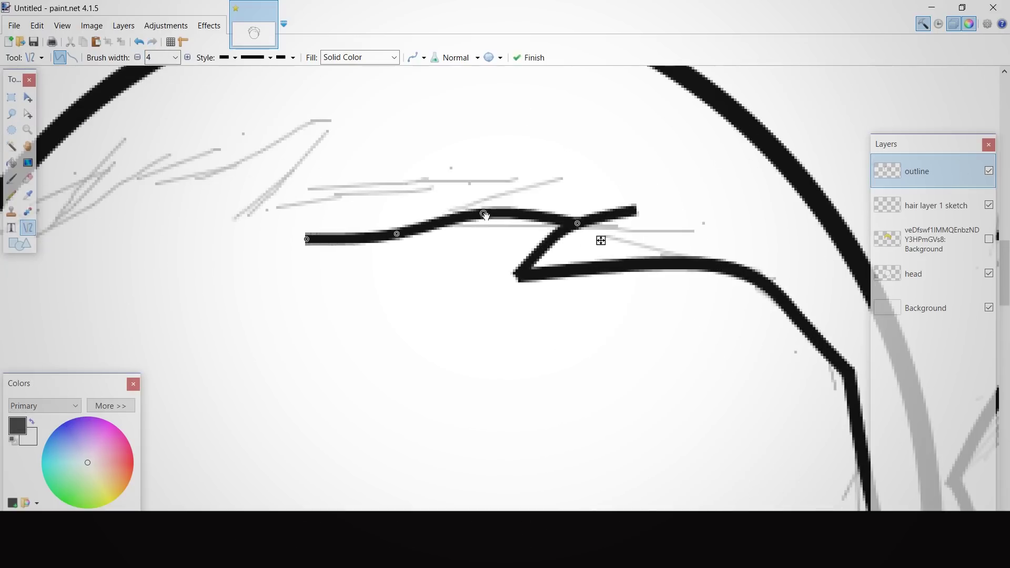
drag(397, 233, 422, 246)
mouse_move(307, 238)
mouse_down()
mouse_move(362, 257)
mouse_move(364, 268)
mouse_up()
drag(421, 246, 390, 237)
drag(364, 268, 323, 244)
drag(389, 236, 396, 220)
scroll(406, 248, down, 3)
scroll(294, 237, up, 2)
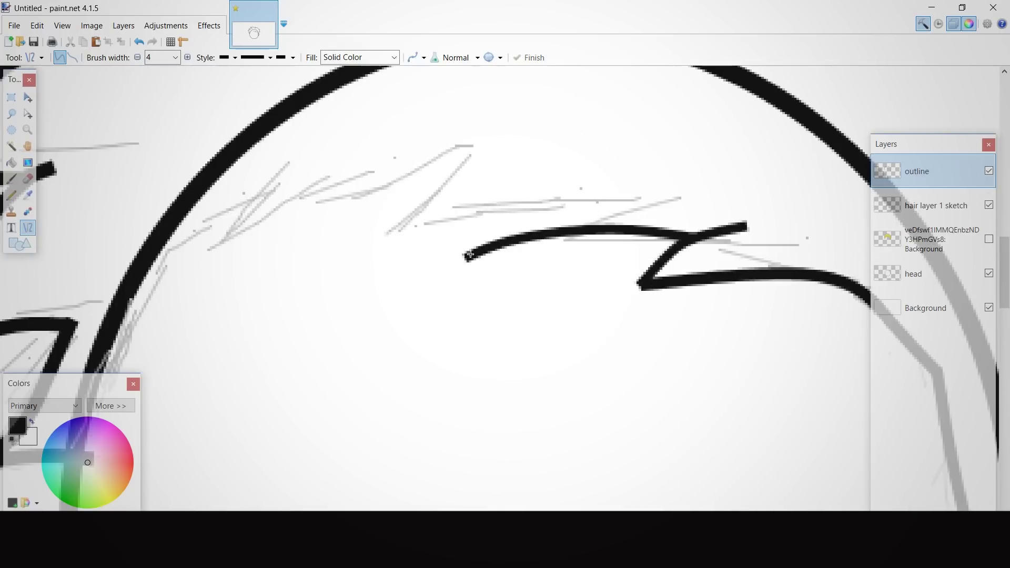
Add the second fringe zigzag with a short slanted edge and a gently arched curve leading left
drag(469, 254, 529, 188)
drag(509, 211, 338, 234)
drag(451, 213, 451, 204)
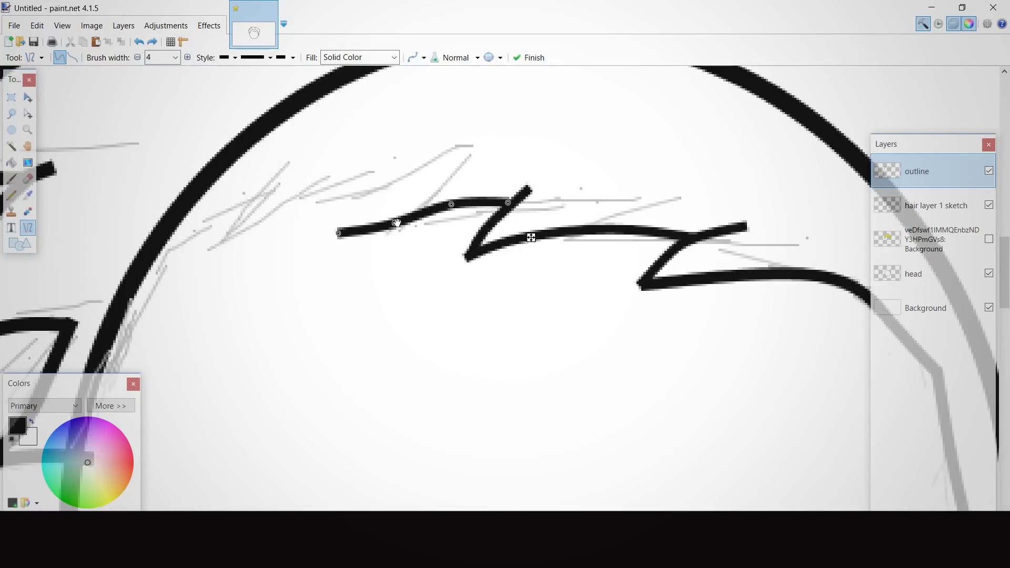
drag(396, 223, 395, 217)
Add the third fringe zigzag with a slanted edge and an arched curve ending at the leftmost fringe tip
scroll(547, 210, left, 3)
drag(528, 232, 608, 169)
drag(581, 190, 576, 185)
mouse_move(563, 207)
mouse_down()
mouse_move(417, 233)
mouse_move(407, 245)
mouse_up()
Trace the hairline from the leftmost fringe zigzag down to the left sideburn with a curve bent along the head outline
drag(437, 200, 298, 414)
drag(391, 271, 364, 257)
drag(345, 342, 321, 331)
drag(297, 414, 288, 344)
mouse_move(321, 332)
mouse_down()
mouse_move(328, 293)
mouse_move(300, 356)
mouse_up()
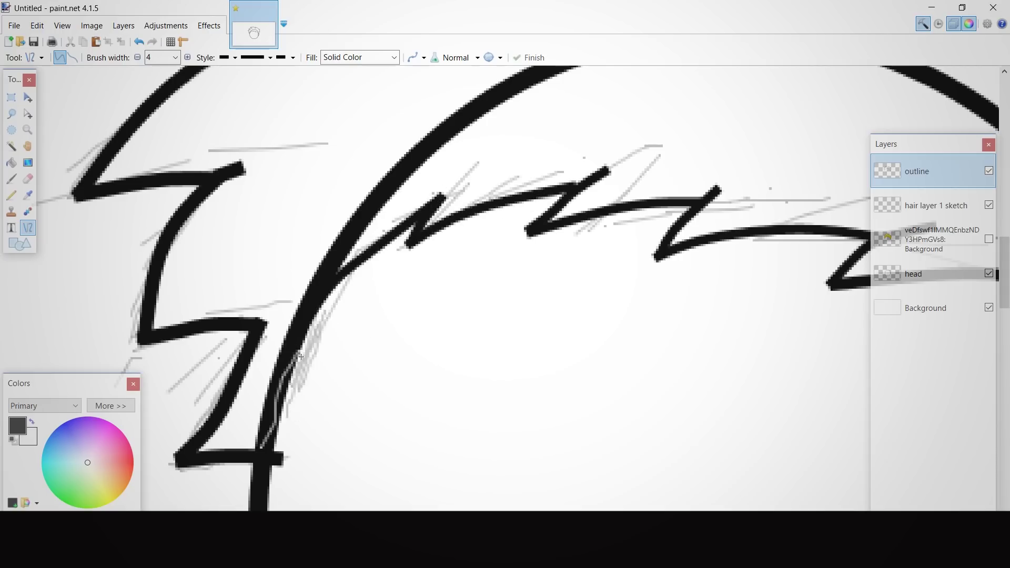
Save the hair tutorial.pdn drawing
scroll(279, 462, up, 4)
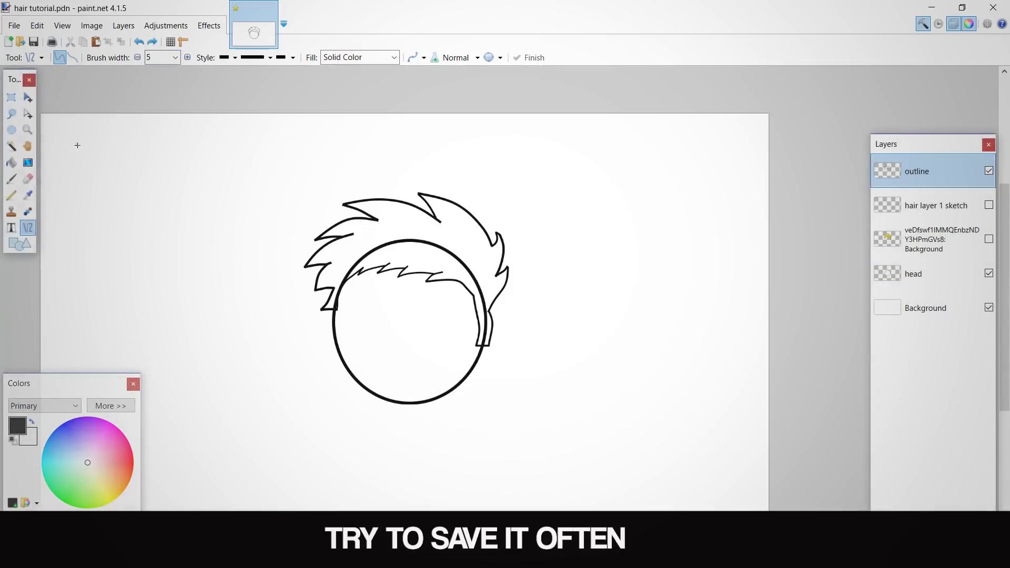
scroll(695, 329, down, 3)
key(ctrl+s)
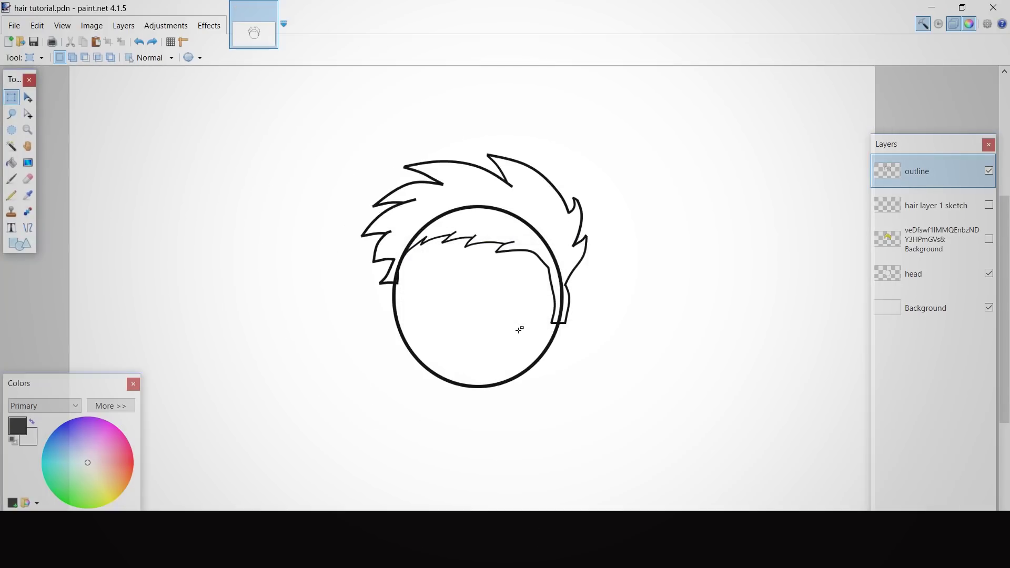
Duplicate the outline layer as a hidden backup named "outline sec" beneath the Background layer
key(ctrl+shift+d)
drag(961, 174, 962, 344)
click(989, 342)
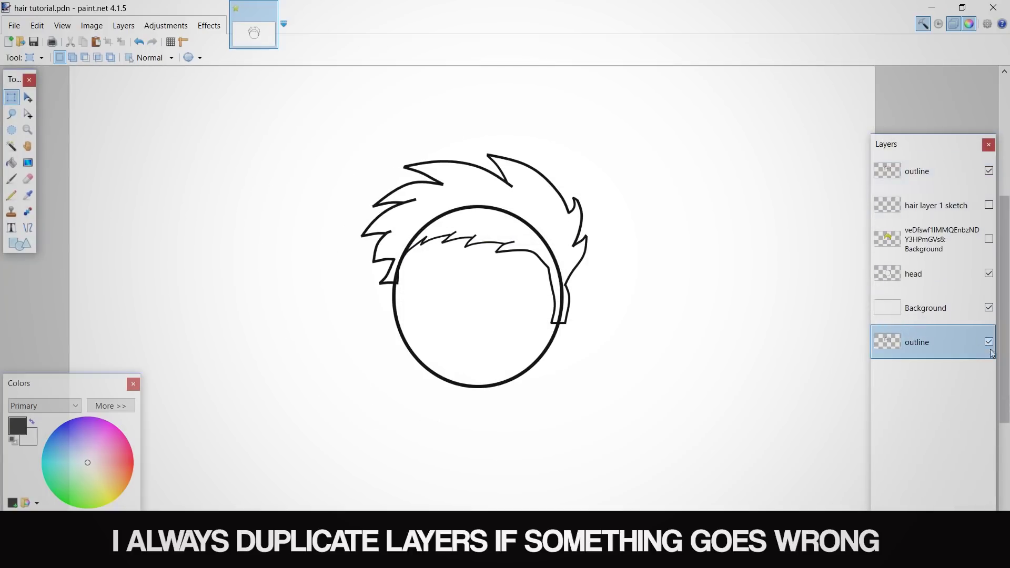
double_click(959, 338)
text(sec)
key(Return)
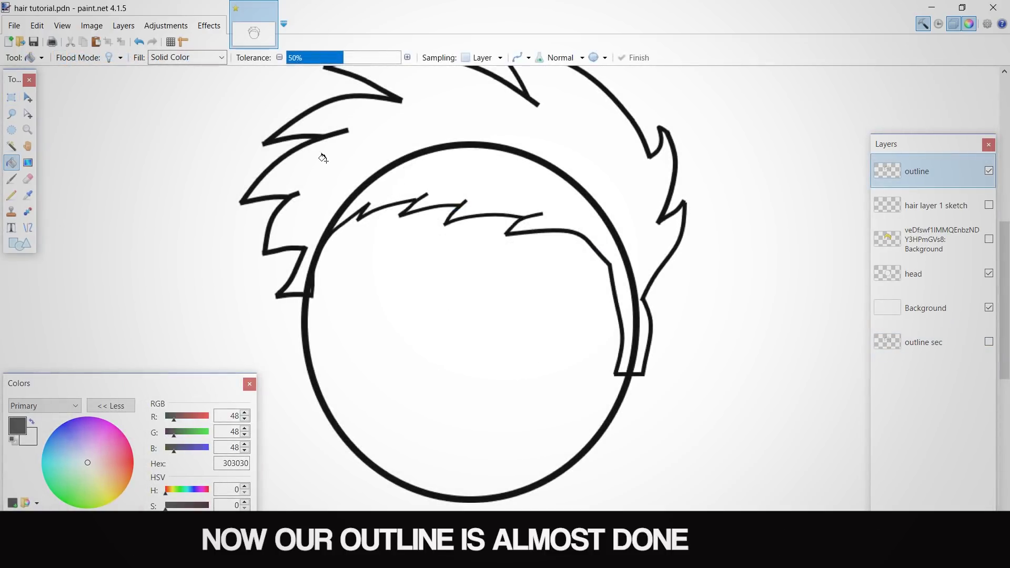
Flood-fill the hair shape on the outline layer with dark grey 303030 at 50% tolerance
click(341, 150)
scroll(355, 191, down, 2)
scroll(343, 239, up, 2)
scroll(340, 242, up, 1)
click(11, 96)
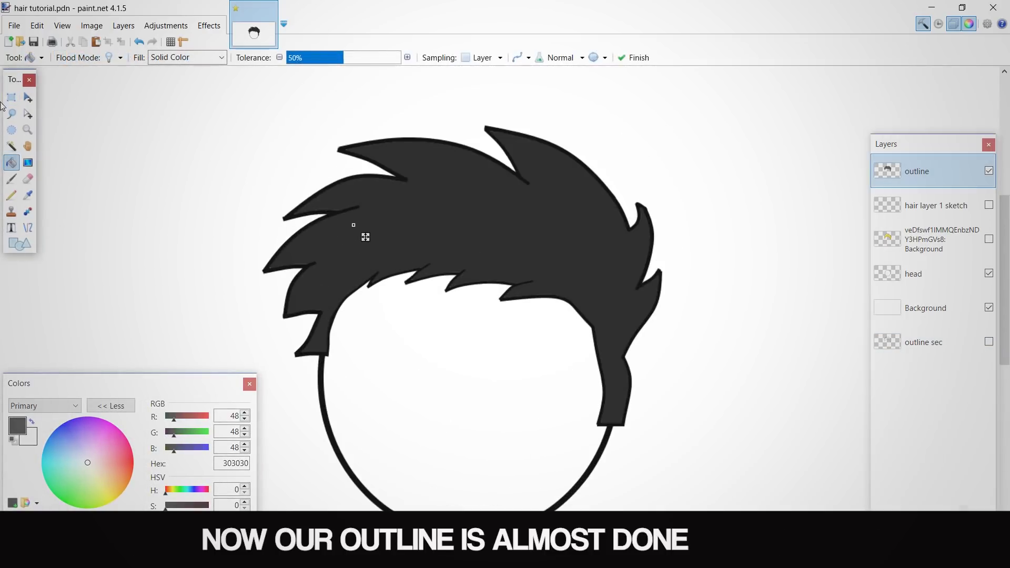
scroll(384, 350, down, 2)
scroll(390, 351, up, 1)
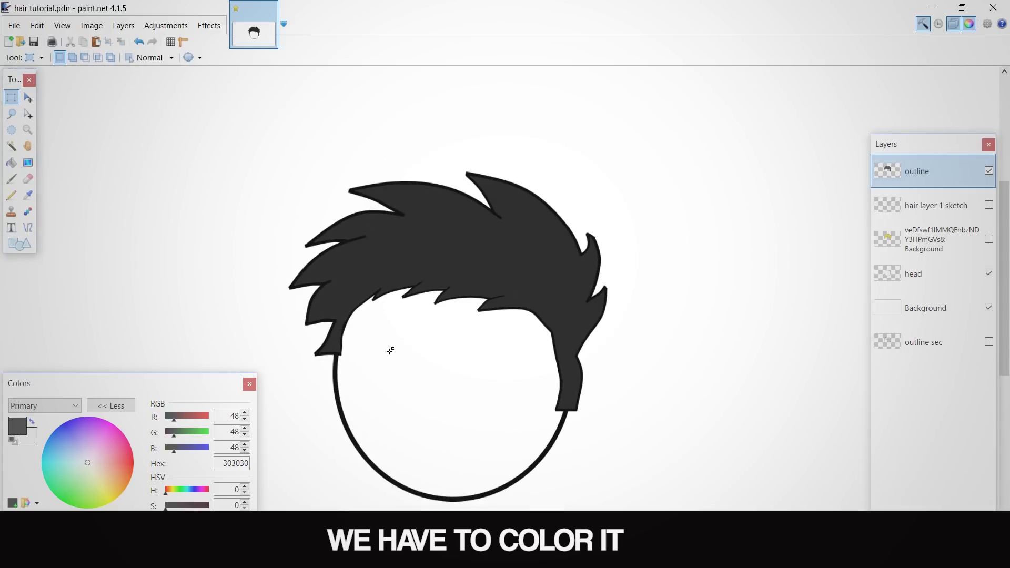
Recolour the hair fill to dark brown 3D2B2B and collapse the extended colour settings
key(f)
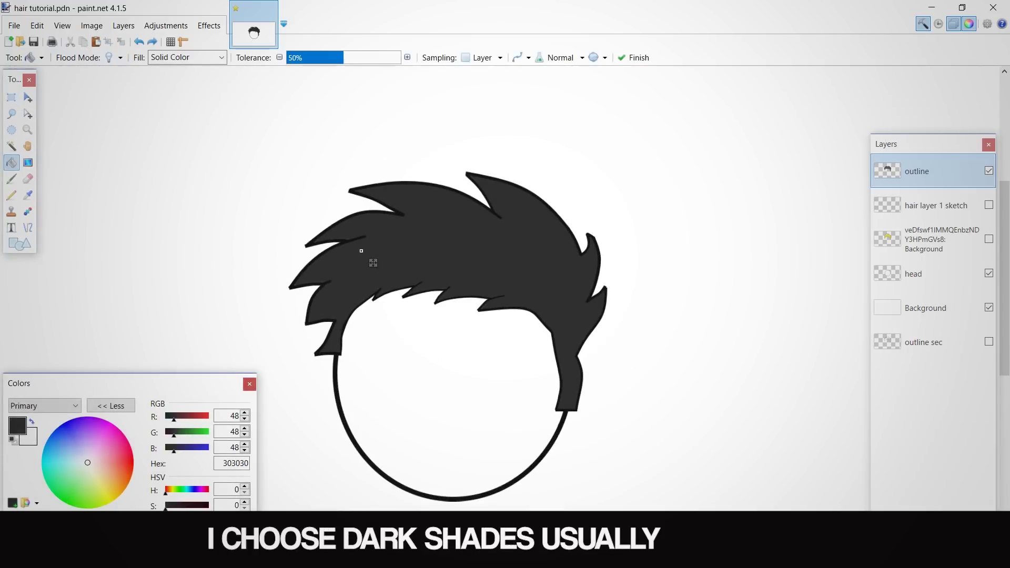
drag(173, 521, 176, 521)
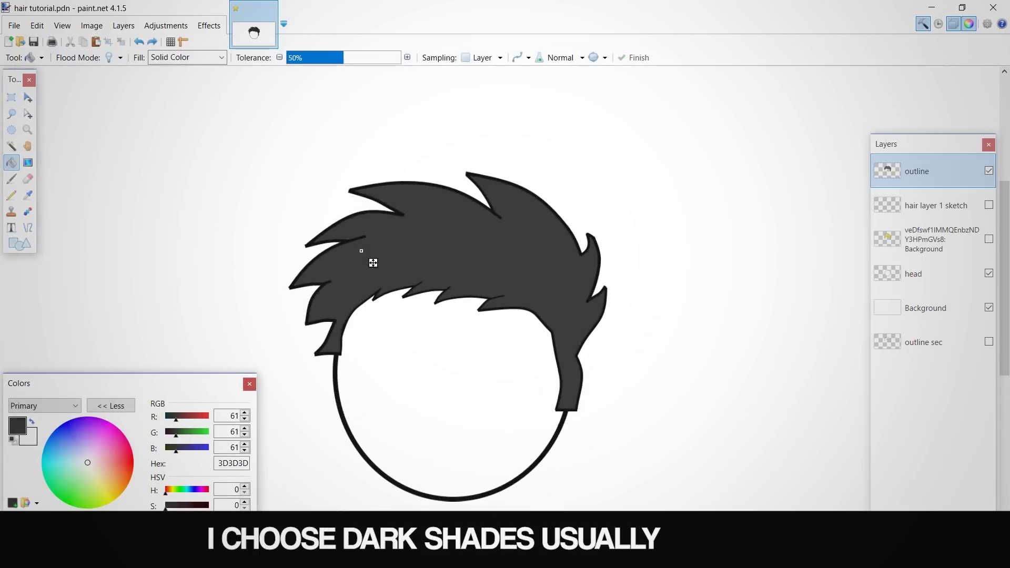
click(178, 505)
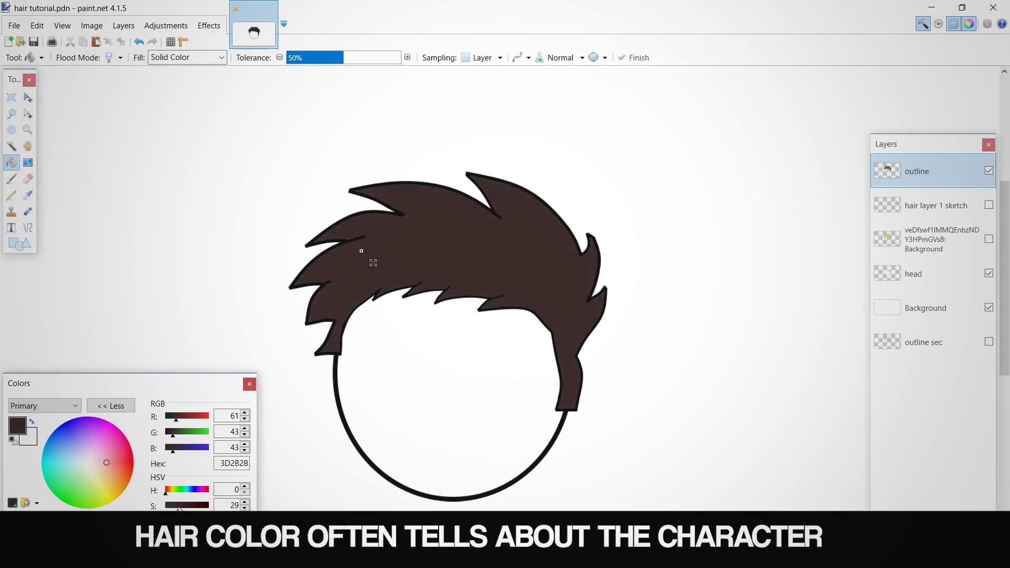
click(10, 100)
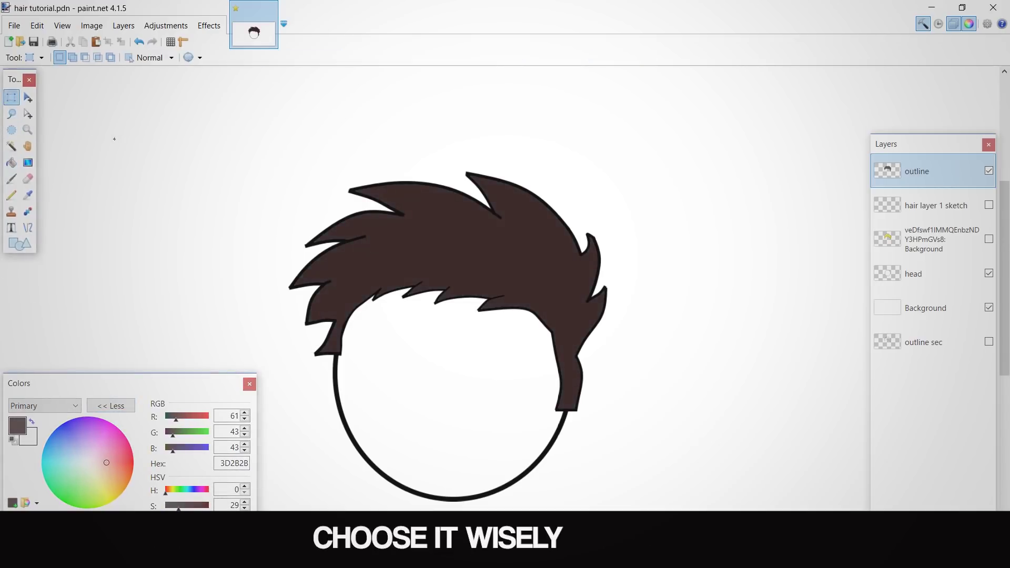
click(110, 406)
scroll(209, 340, down, 2)
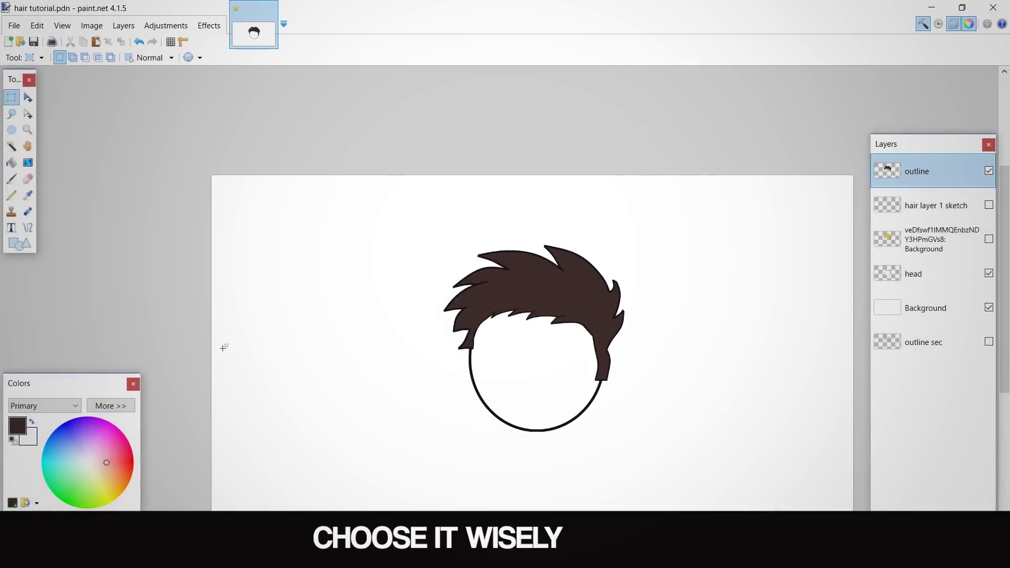
Refill the hair with the dark brown at 65% fill tolerance to cover the light pixels along the outline
scroll(605, 342, up, 4)
scroll(577, 356, up, 2)
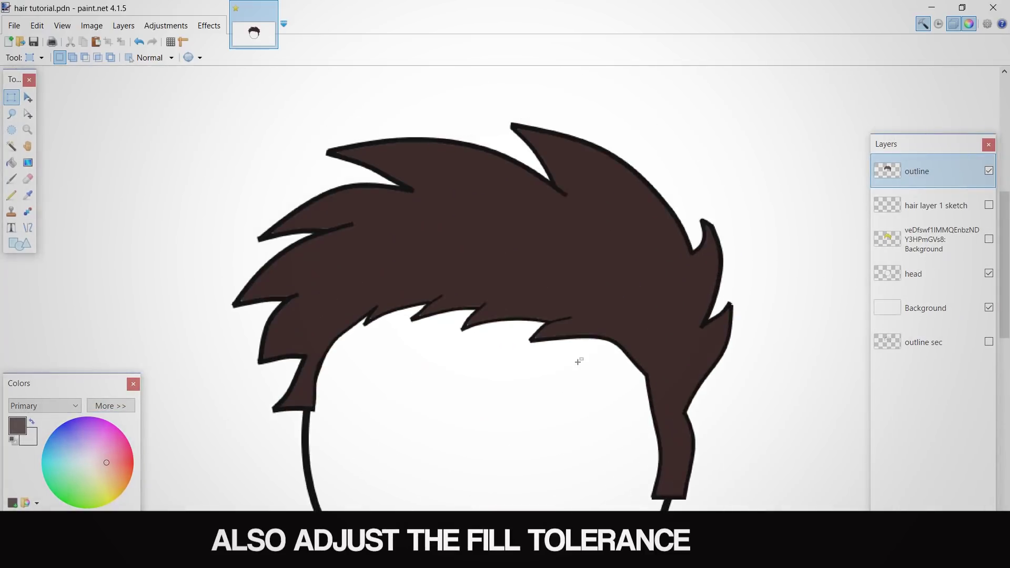
key(f)
mouse_move(362, 61)
mouse_down()
mouse_move(374, 59)
mouse_move(345, 58)
mouse_up()
click(309, 185)
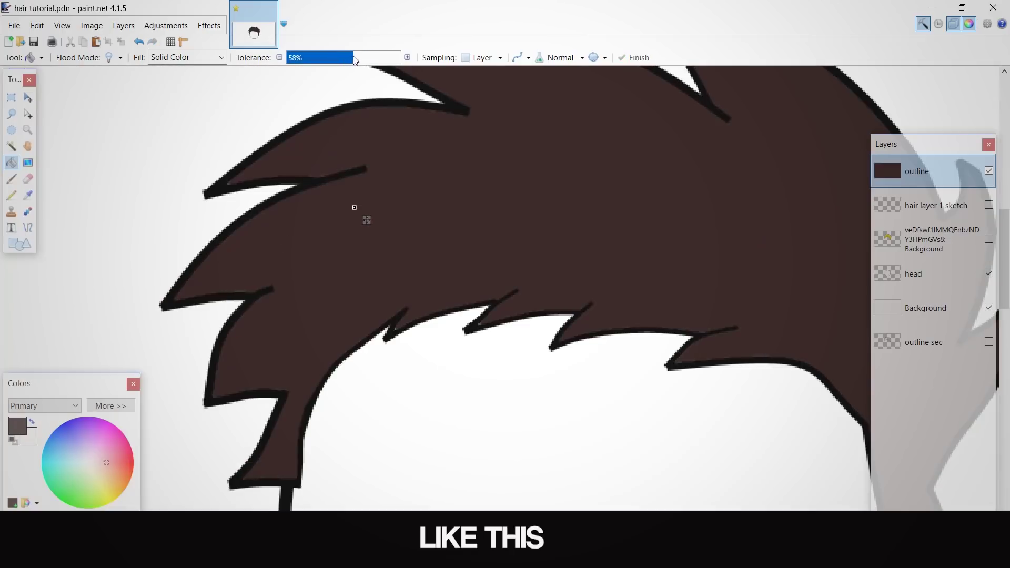
scroll(374, 192, up, 5)
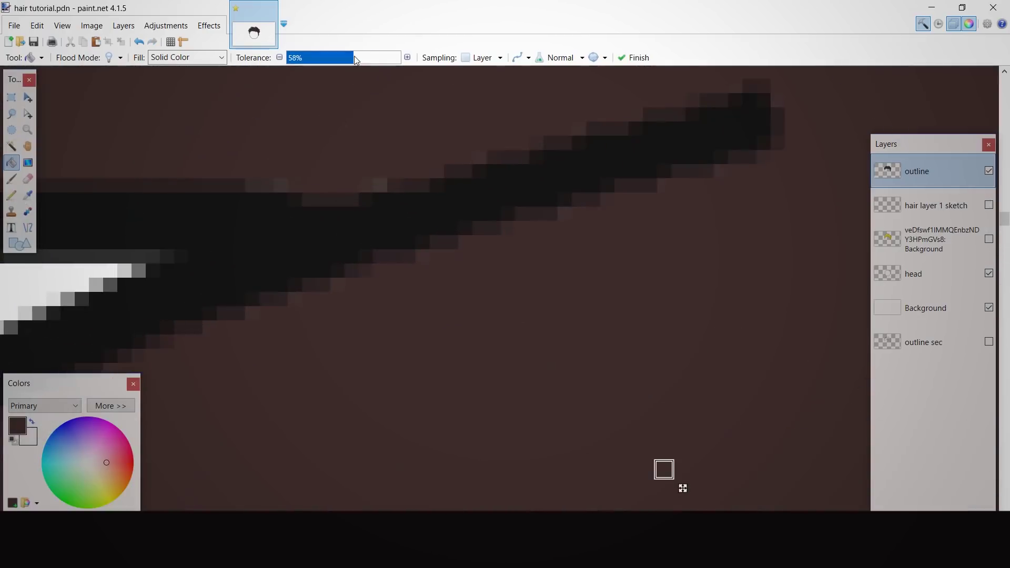
drag(354, 59, 361, 59)
scroll(398, 263, down, 5)
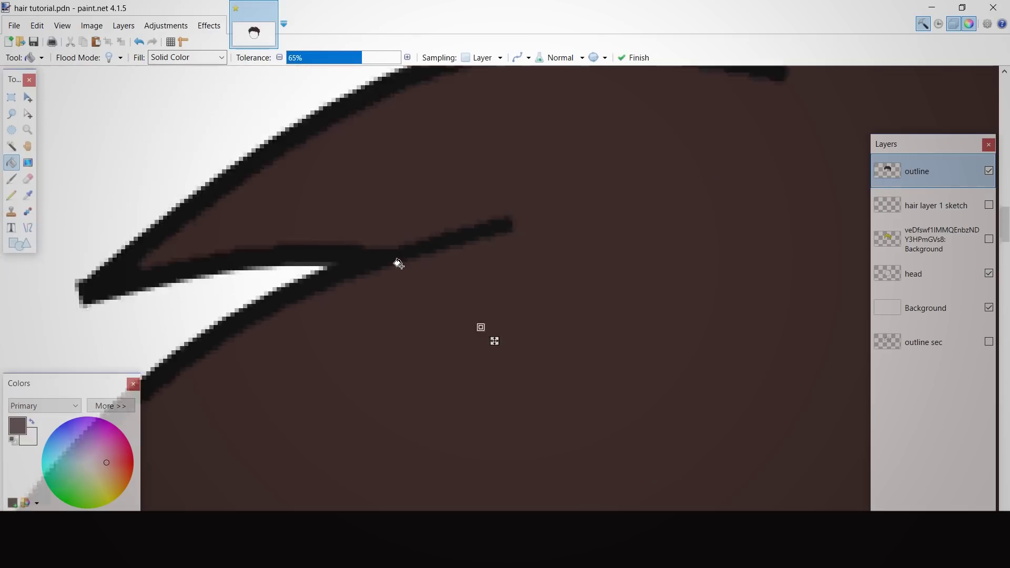
scroll(398, 263, down, 4)
click(11, 97)
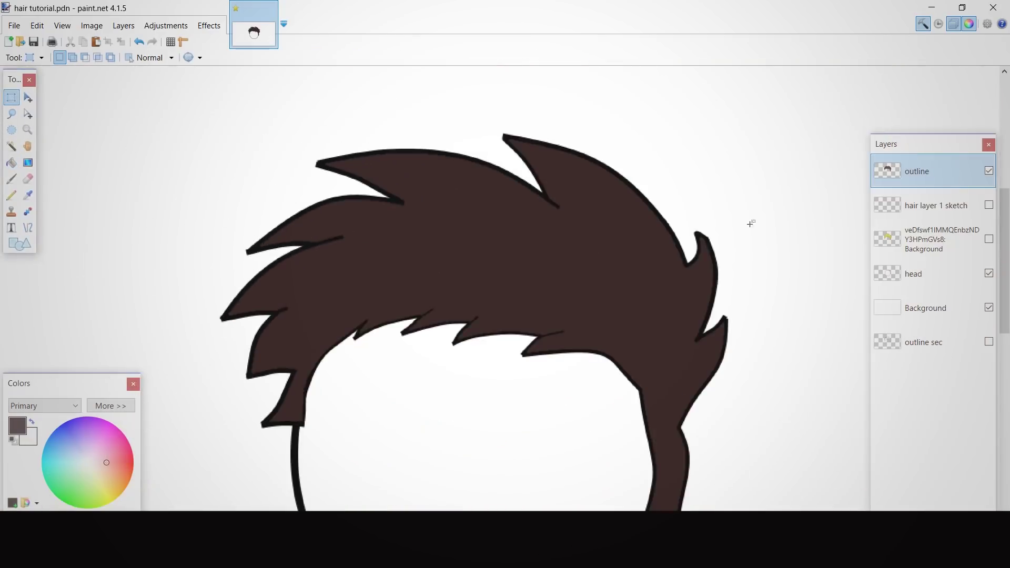
Try to sharpen the tip of the upper right hair spike with the eraser, and undo the strokes
scroll(751, 223, up, 5)
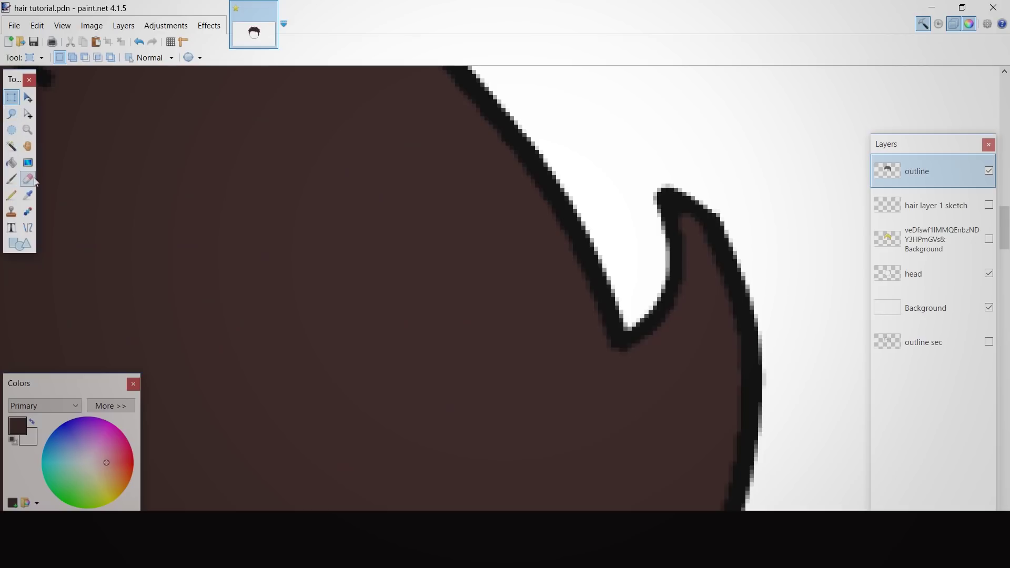
scroll(761, 220, up, 5)
mouse_move(666, 189)
mouse_down()
mouse_move(695, 243)
mouse_move(542, 117)
mouse_up()
drag(468, 252, 482, 268)
scroll(481, 267, down, 10)
key(ctrl+z)
key(ctrl+z)
Sharpen the spike tips on the right side of the hair with the eraser at width 5 and 100% hardness
scroll(458, 343, up, 10)
scroll(735, 243, down, 3)
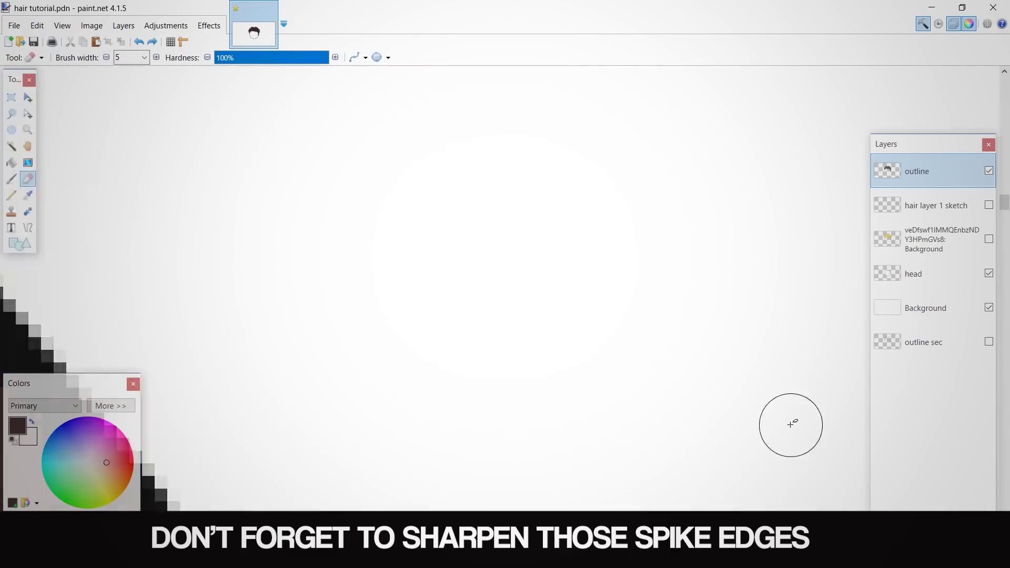
scroll(804, 212, down, 3)
scroll(766, 236, down, 2)
scroll(794, 289, up, 1)
scroll(660, 372, down, 3)
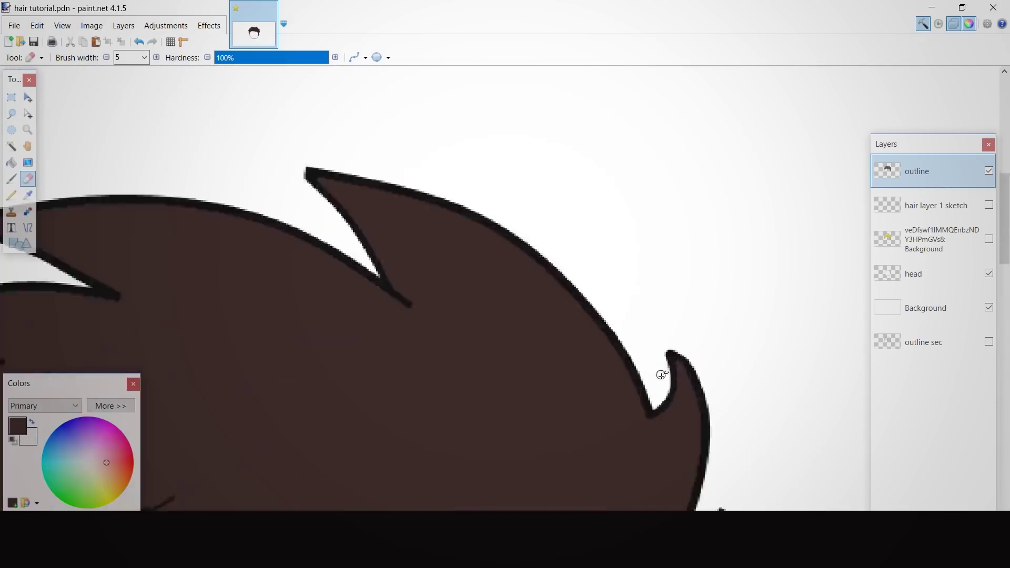
scroll(629, 160, up, 5)
scroll(629, 160, down, 5)
scroll(570, 210, up, 5)
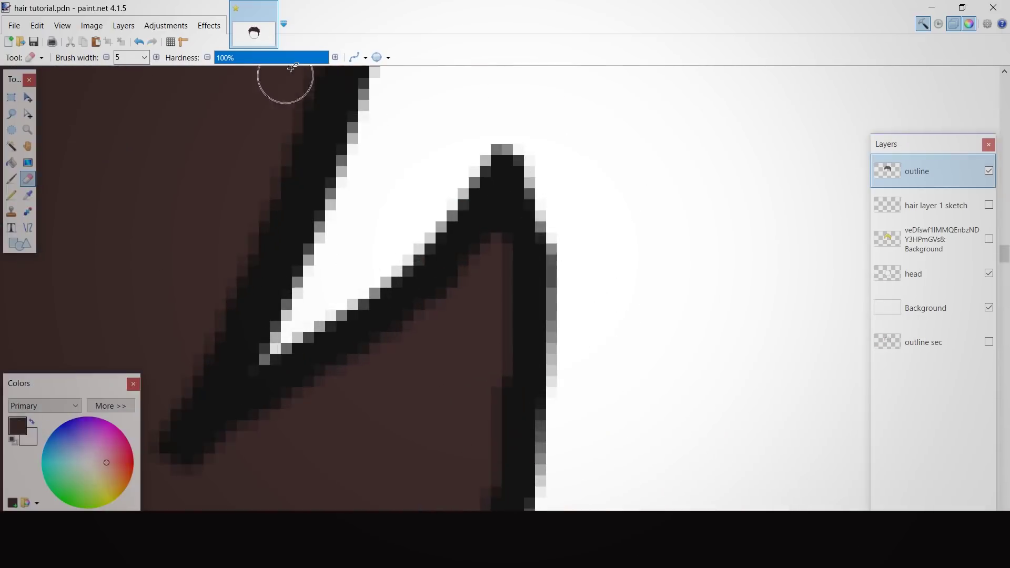
Sharpen the fringe tips along the forehead with the eraser at width 3 and 79% hardness
click(305, 58)
scroll(547, 331, down, 5)
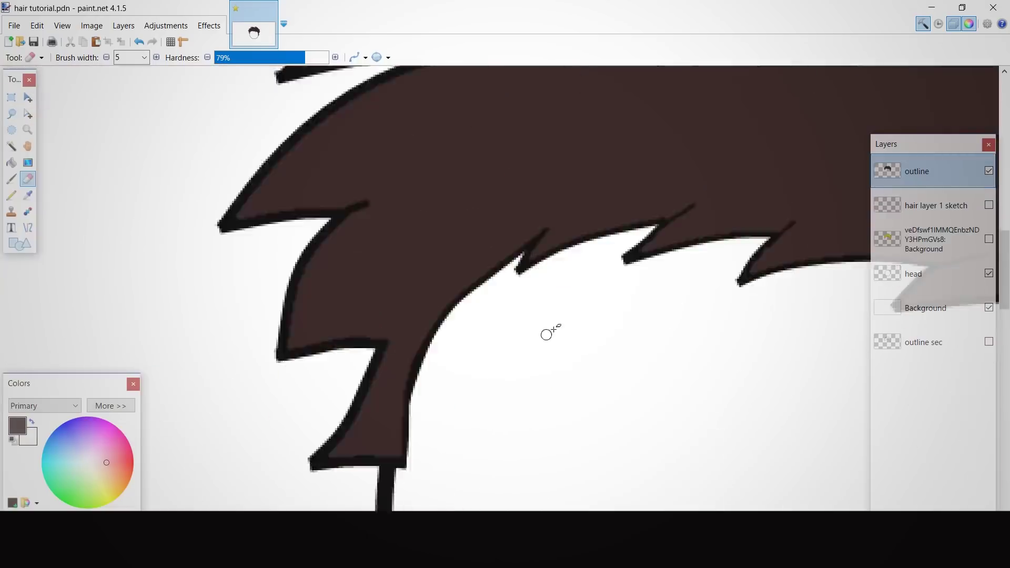
scroll(548, 331, up, 6)
click(108, 56)
click(109, 57)
drag(474, 237, 463, 223)
scroll(465, 223, down, 5)
scroll(537, 231, up, 4)
scroll(530, 241, down, 3)
scroll(594, 242, up, 4)
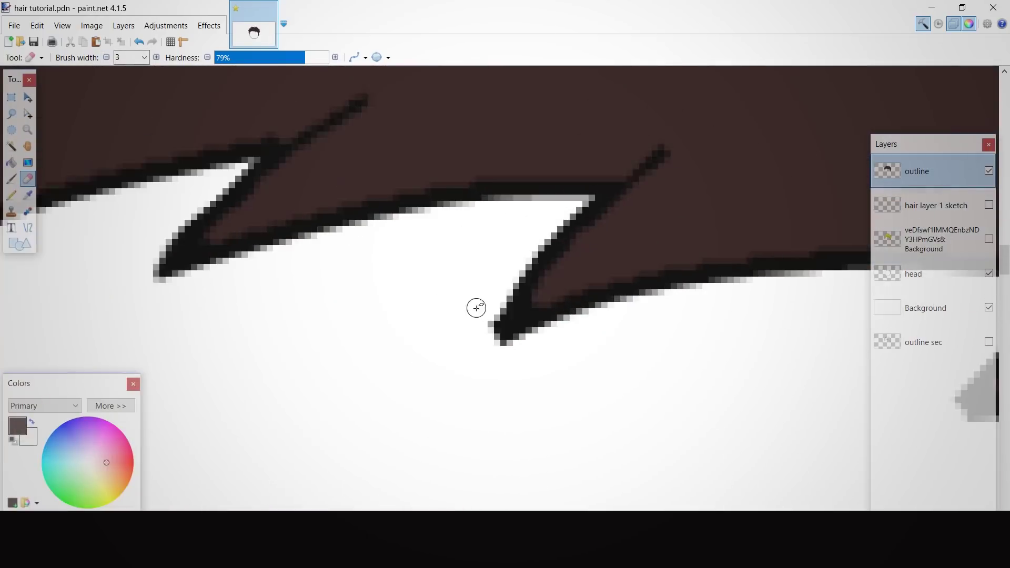
scroll(293, 349, up, 2)
scroll(293, 468, down, 5)
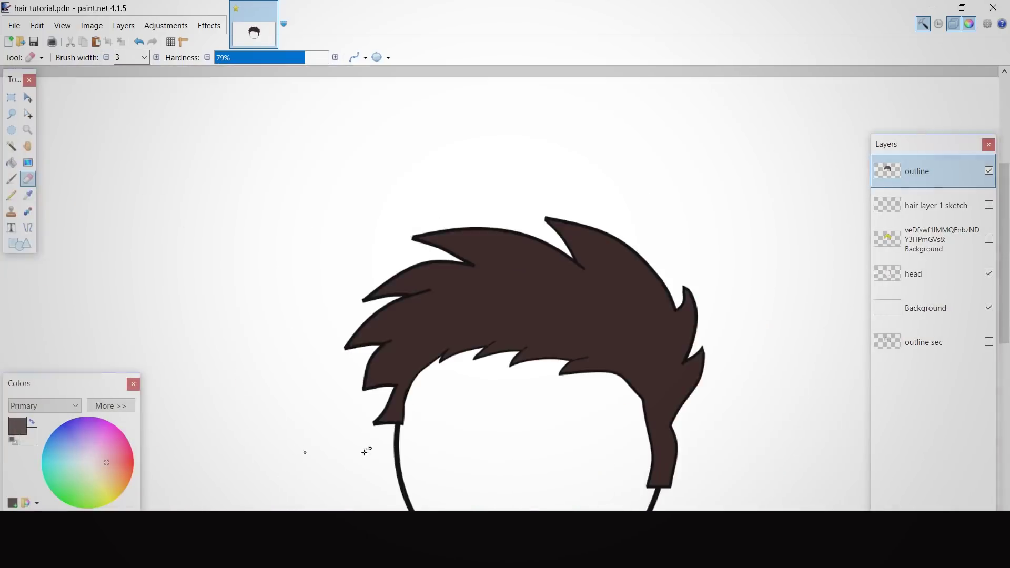
Taper the inner end of the outline stroke between the left hair spikes using the brown paintbrush at width 3
scroll(396, 238, up, 6)
scroll(396, 237, up, 1)
scroll(505, 210, down, 5)
scroll(444, 184, up, 6)
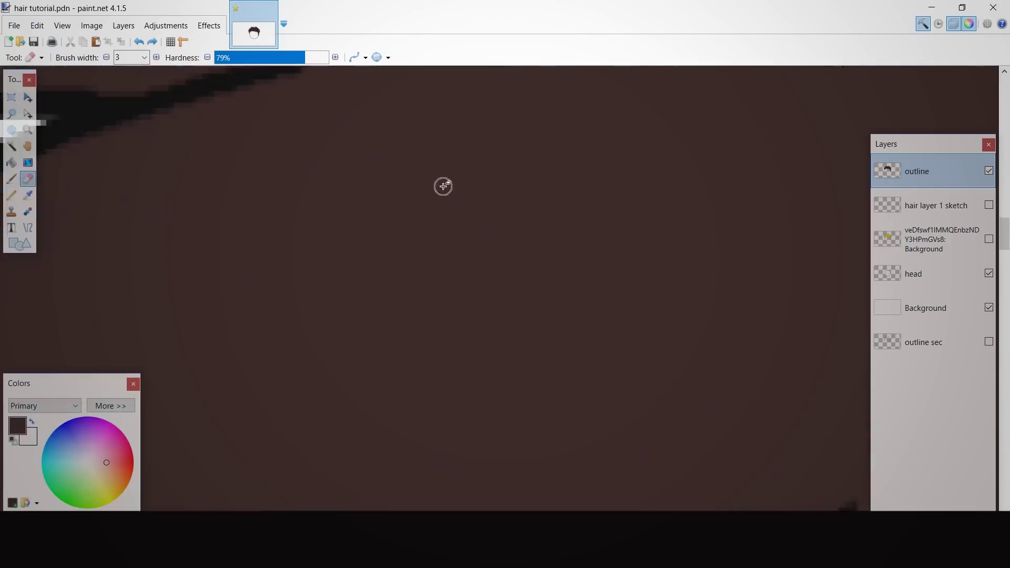
scroll(265, 285, up, 1)
key(b)
drag(304, 257, 196, 269)
scroll(168, 310, down, 5)
scroll(420, 242, up, 5)
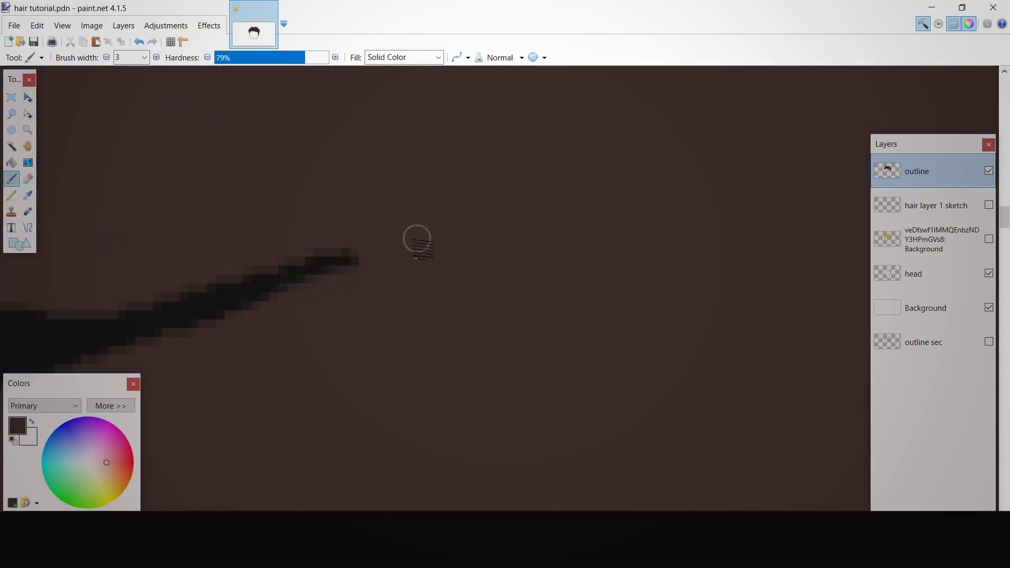
Taper the inner outline ends at the upper hair notches to a point with the brown paintbrush
scroll(423, 247, down, 5)
scroll(501, 267, up, 4)
scroll(502, 262, down, 5)
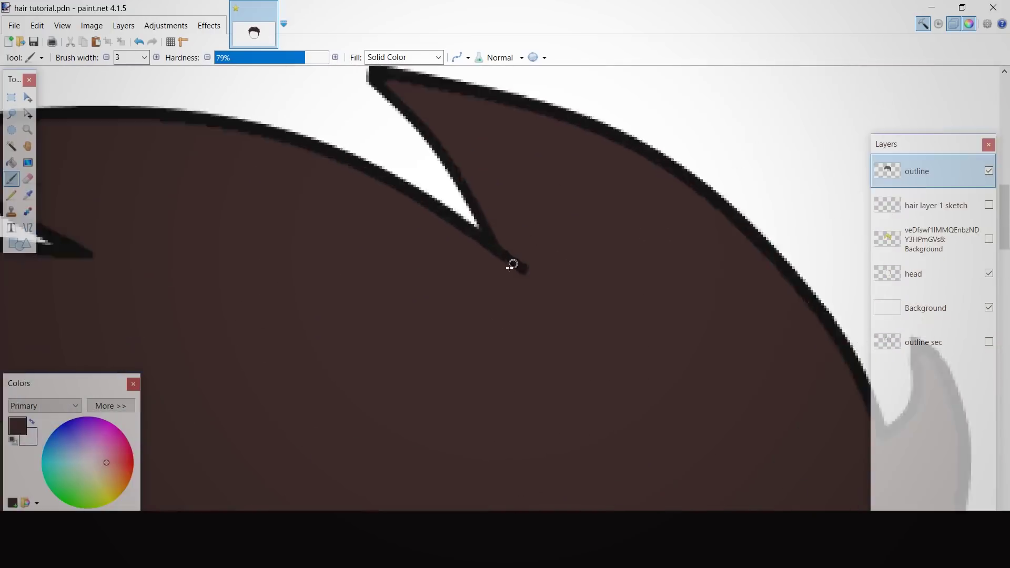
scroll(511, 264, up, 6)
scroll(633, 320, down, 2)
scroll(616, 330, up, 2)
scroll(683, 408, down, 5)
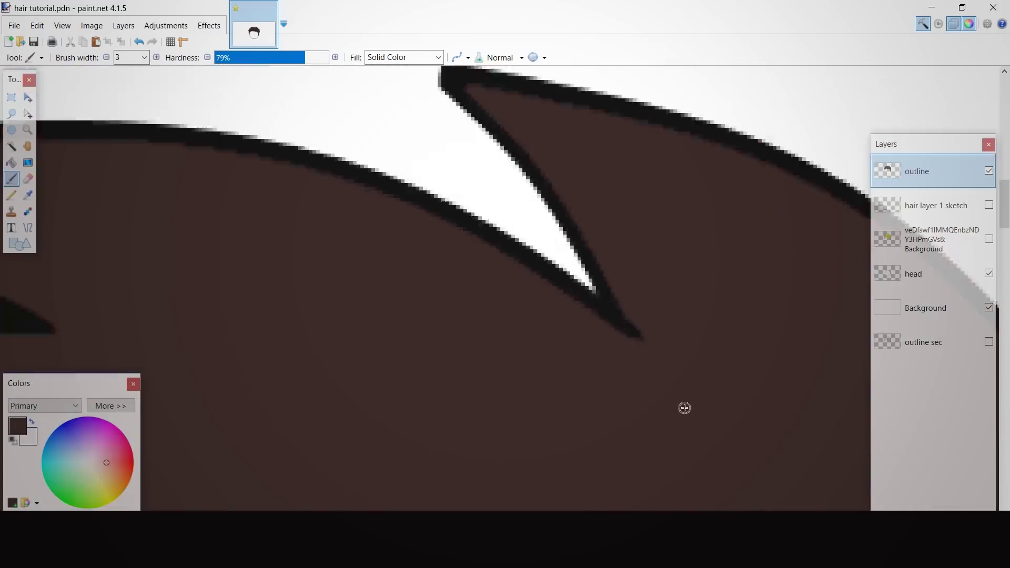
Sharpen the spike tips on the left side of the hair with the eraser at width 3 and 79% hardness
key(e)
scroll(365, 298, up, 8)
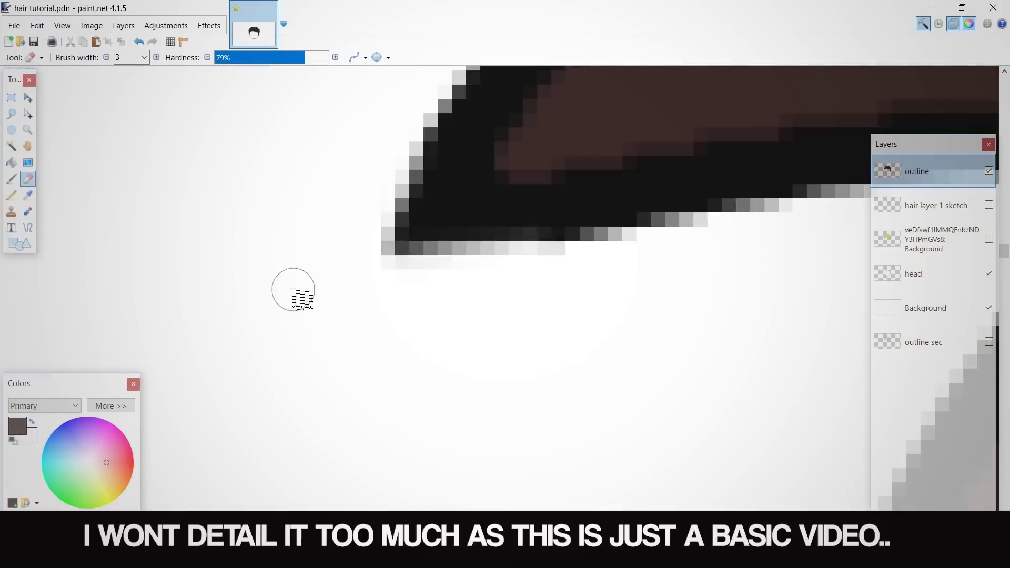
scroll(553, 286, down, 3)
scroll(550, 311, up, 3)
scroll(518, 401, down, 4)
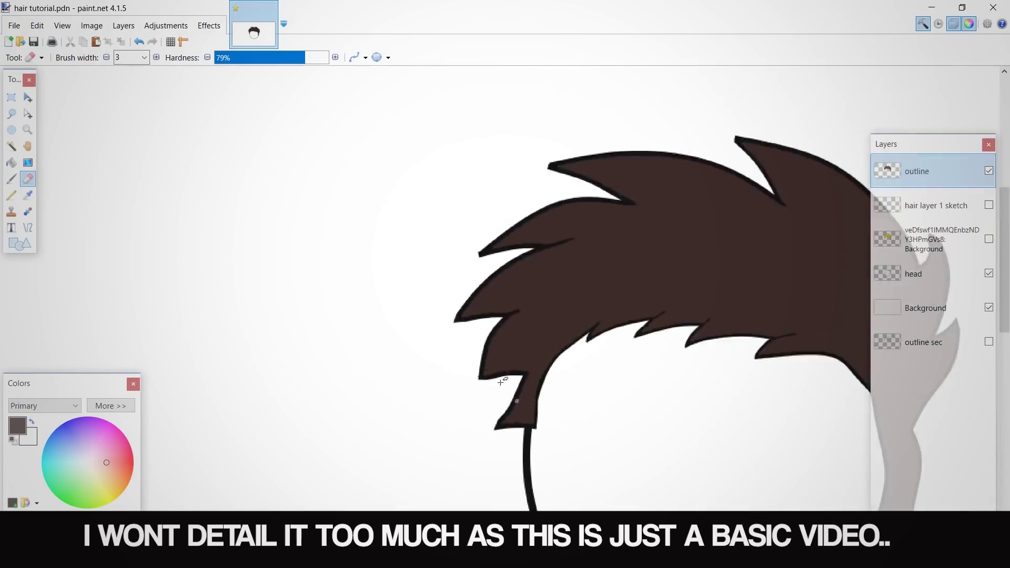
scroll(275, 312, up, 5)
scroll(316, 368, down, 2)
scroll(354, 388, up, 2)
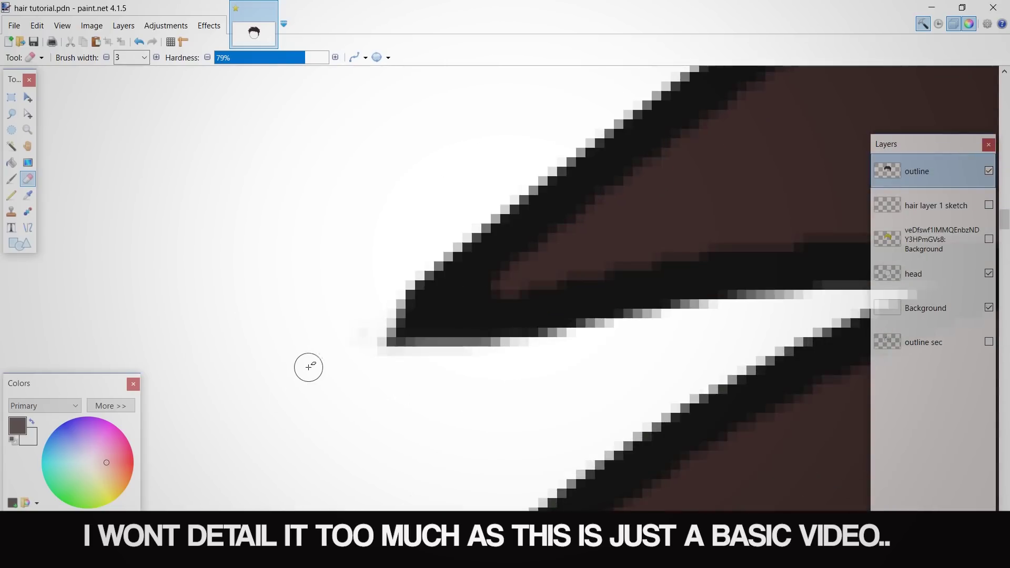
Sharpen the tips of the two topmost hair spikes with the eraser at width 3
scroll(439, 365, down, 3)
scroll(462, 320, up, 3)
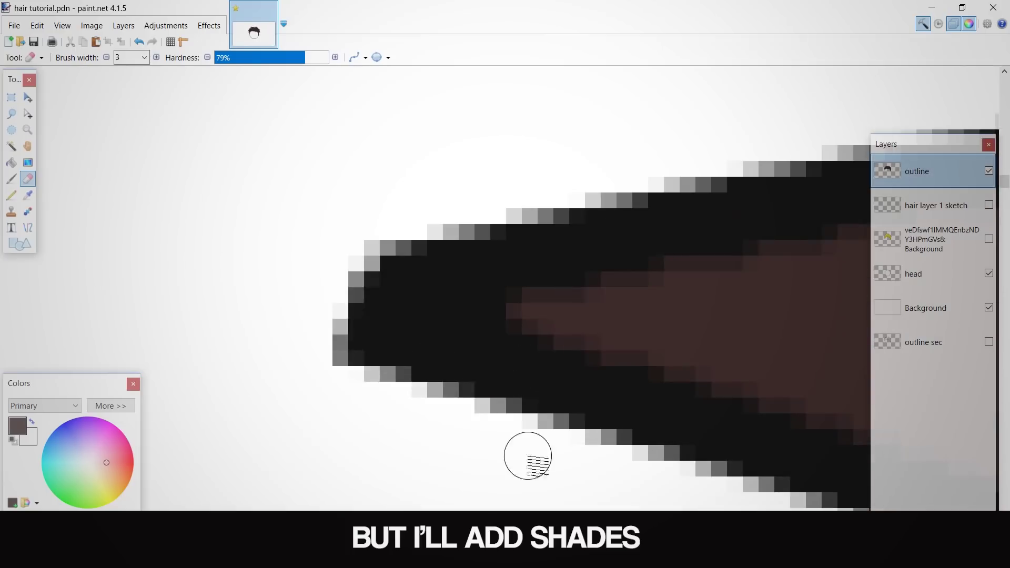
scroll(458, 439, down, 3)
scroll(534, 259, up, 3)
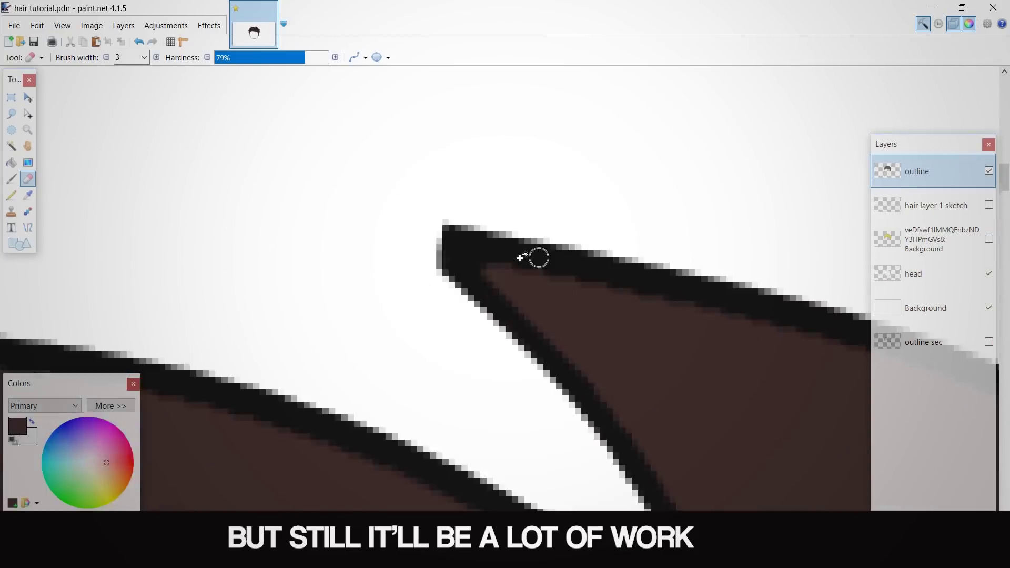
scroll(435, 355, down, 3)
scroll(520, 317, up, 2)
scroll(285, 295, down, 2)
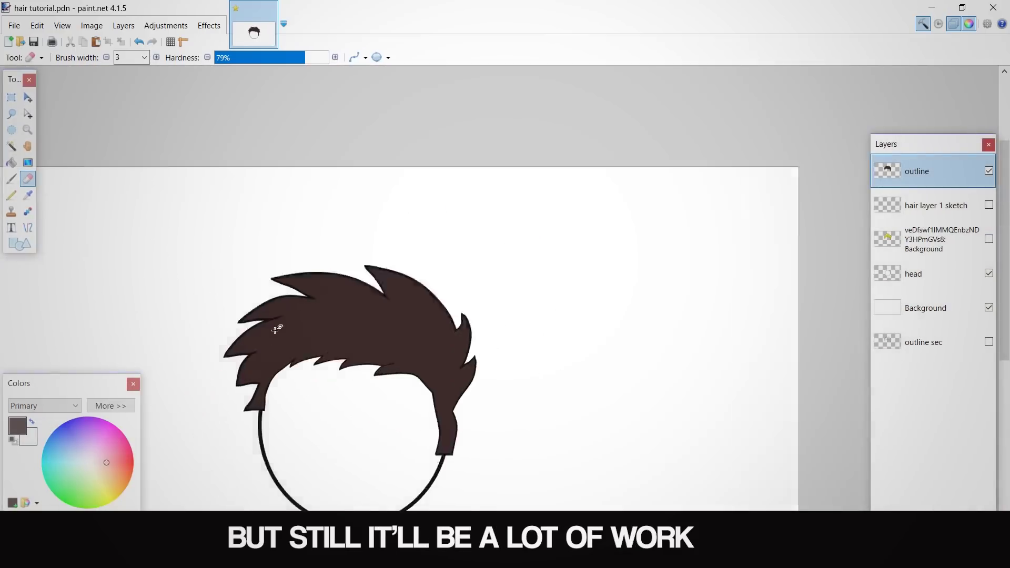
scroll(664, 455, up, 1)
scroll(526, 368, down, 3)
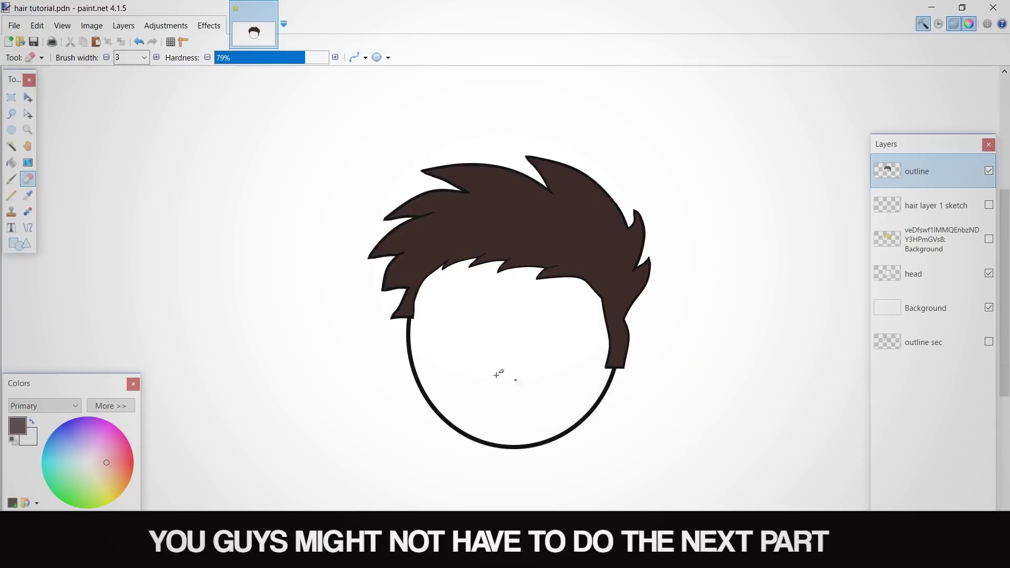
Add a new layer above the outline layer and name it "highlights 1"
scroll(653, 477, up, 2)
key(ctrl+shift+n)
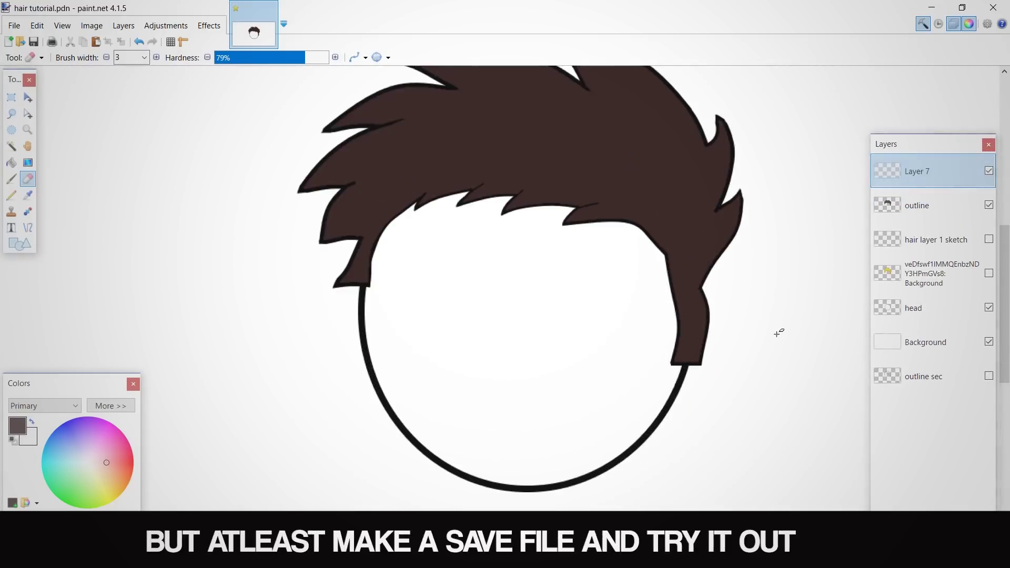
scroll(681, 354, up, 1)
scroll(833, 224, up, 1)
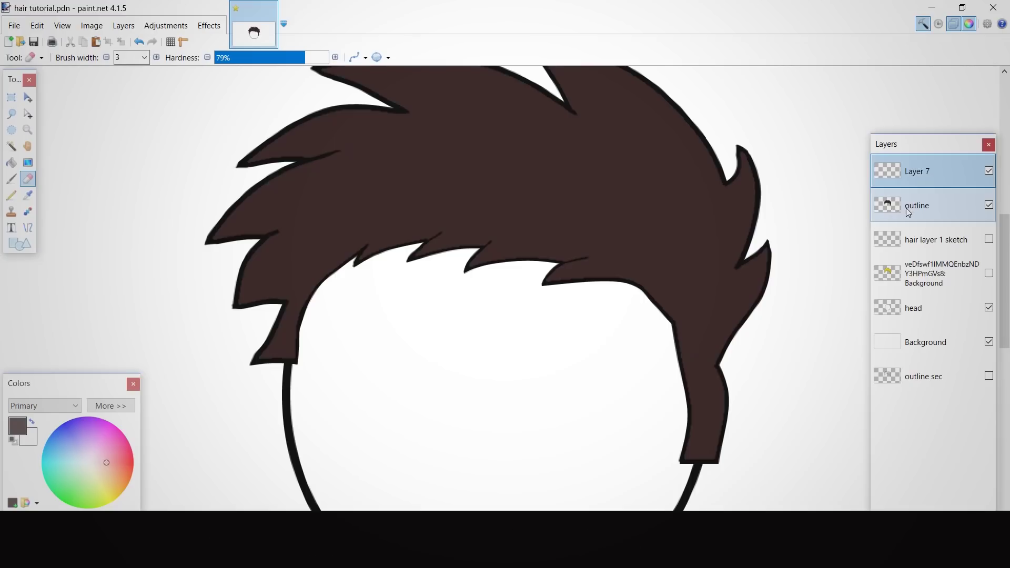
double_click(966, 170)
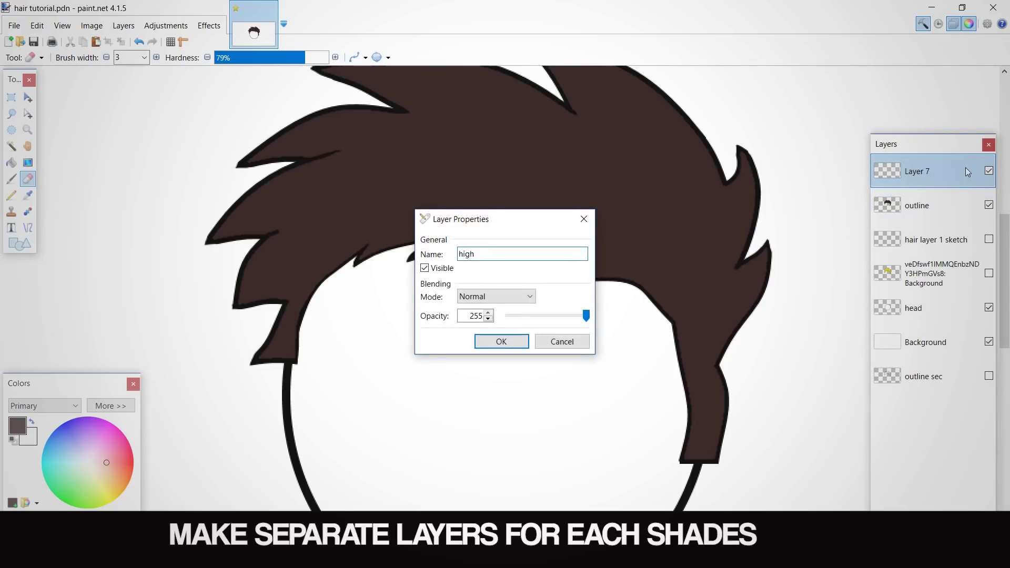
click(497, 342)
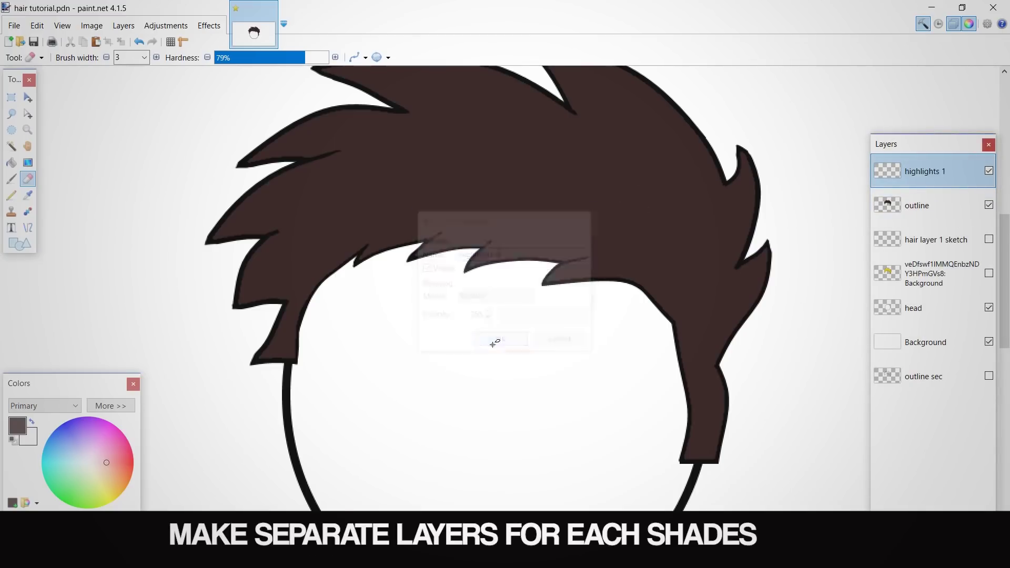
click(111, 406)
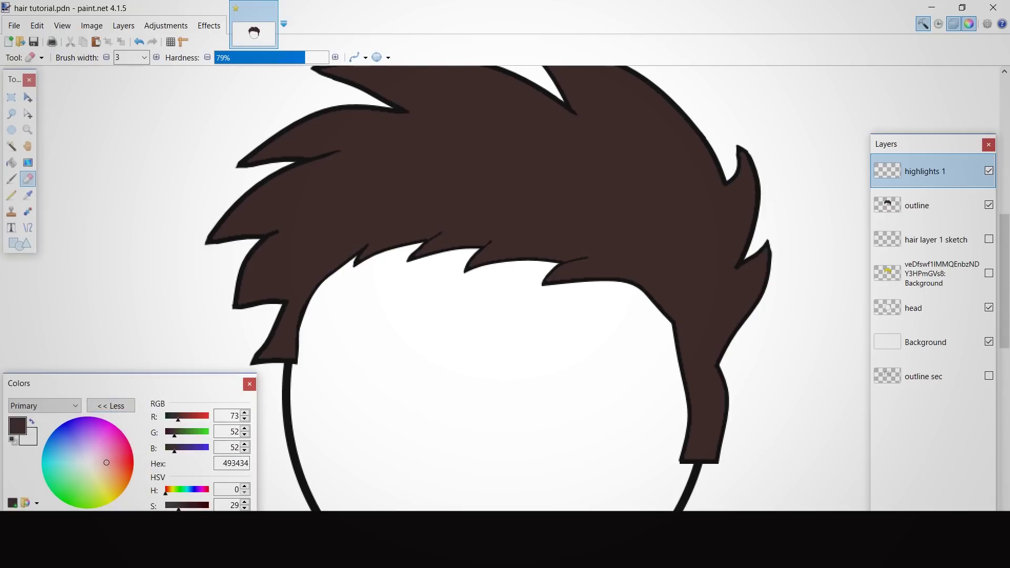
click(28, 227)
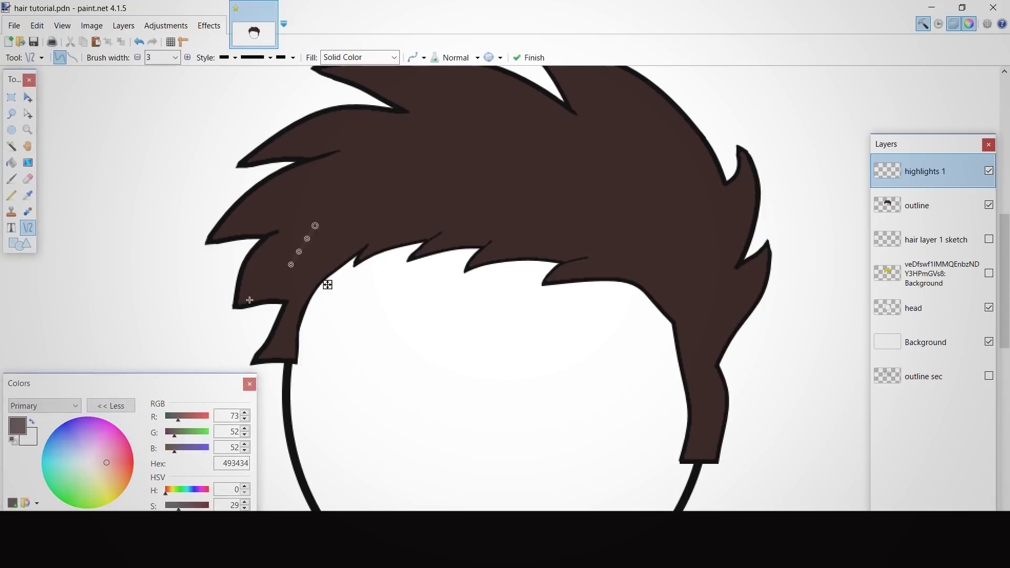
scroll(250, 300, up, 2)
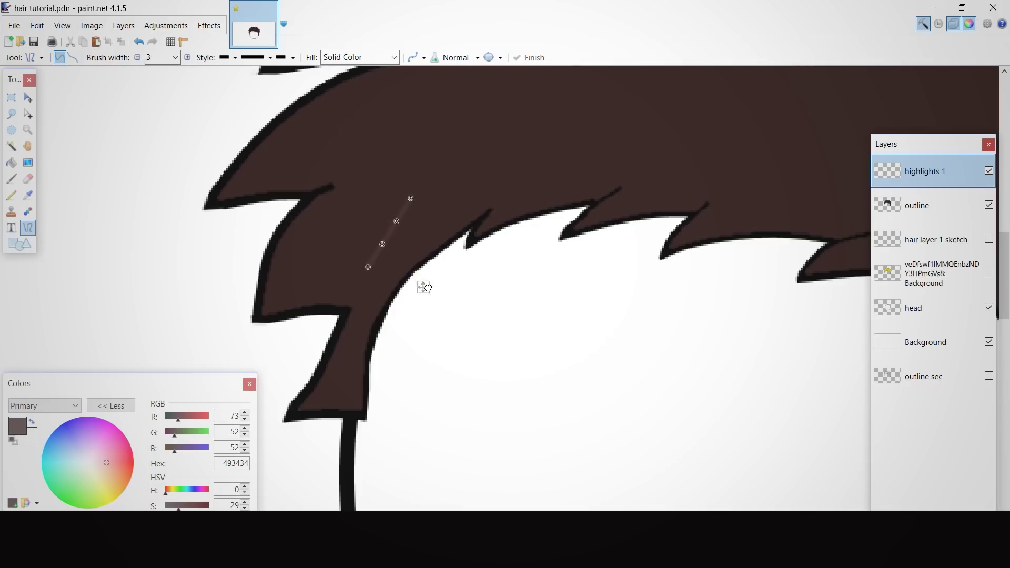
key(ctrl+z)
click(131, 406)
Draw a width 3 curve just inside the upper outline of the outermost left hair spike on the highlights 1 layer
scroll(458, 320, down, 4)
scroll(480, 338, up, 3)
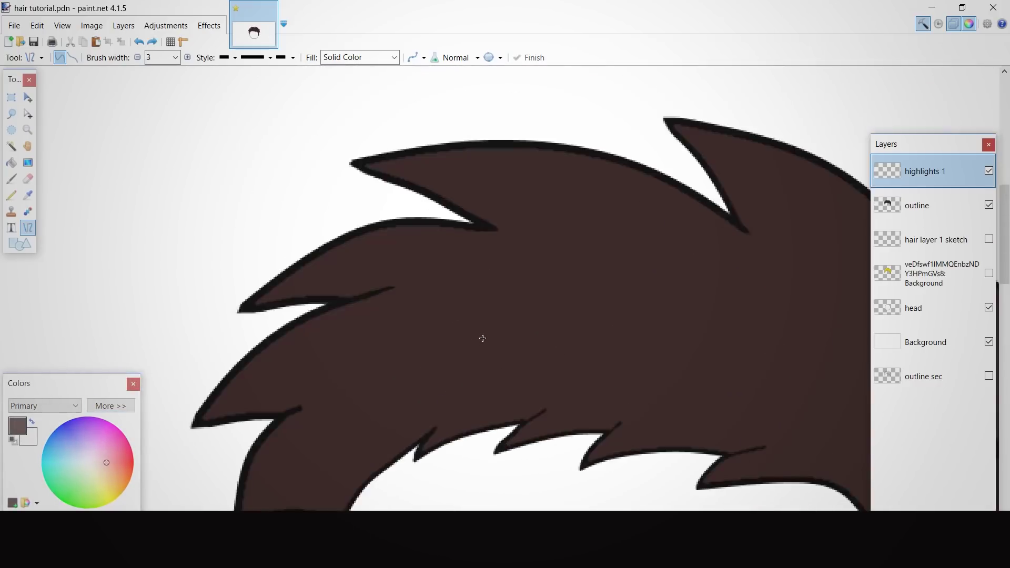
scroll(480, 338, down, 2)
scroll(296, 237, up, 3)
drag(368, 181, 320, 161)
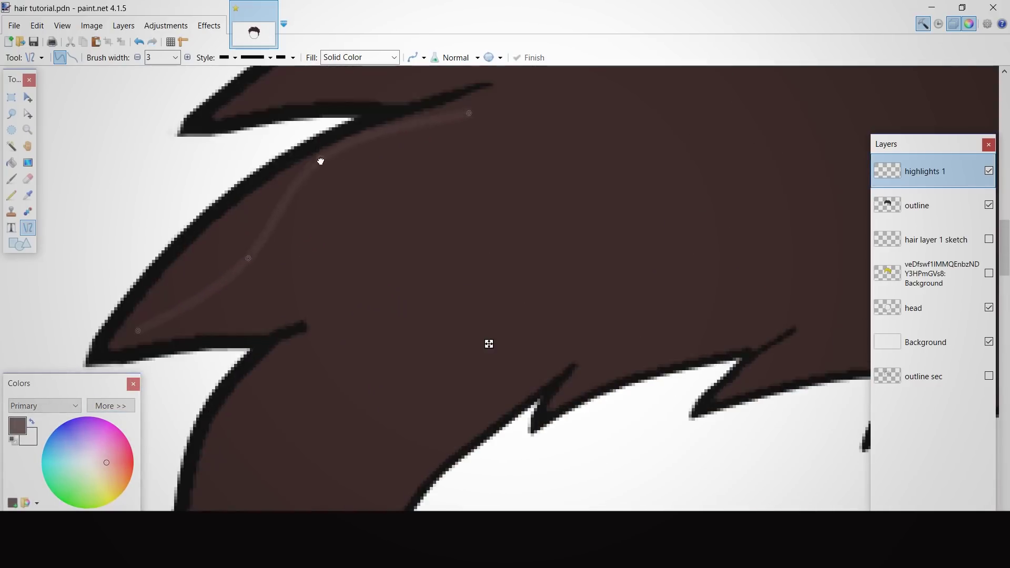
scroll(301, 220, up, 2)
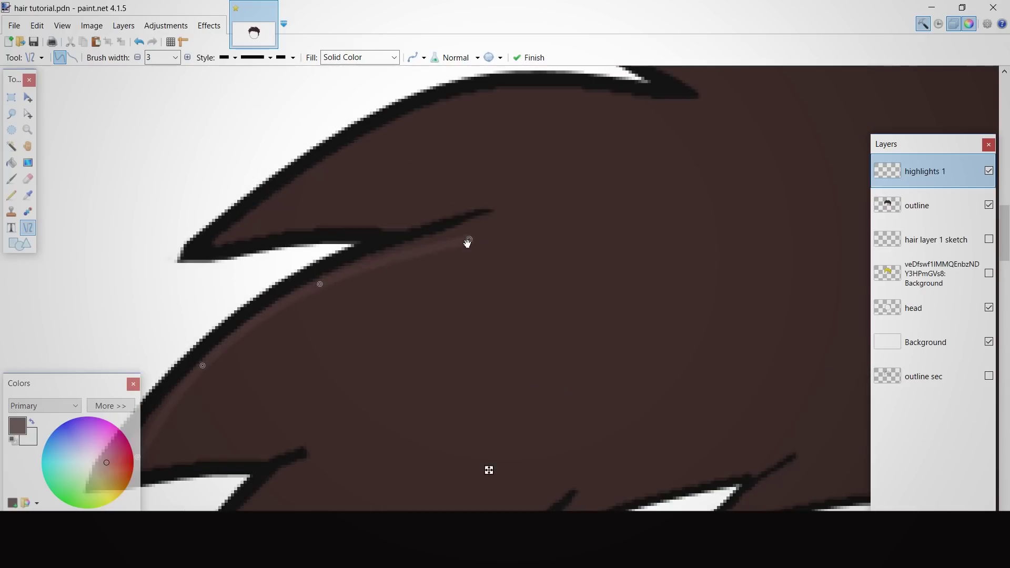
scroll(191, 417, right, 2)
scroll(192, 417, up, 3)
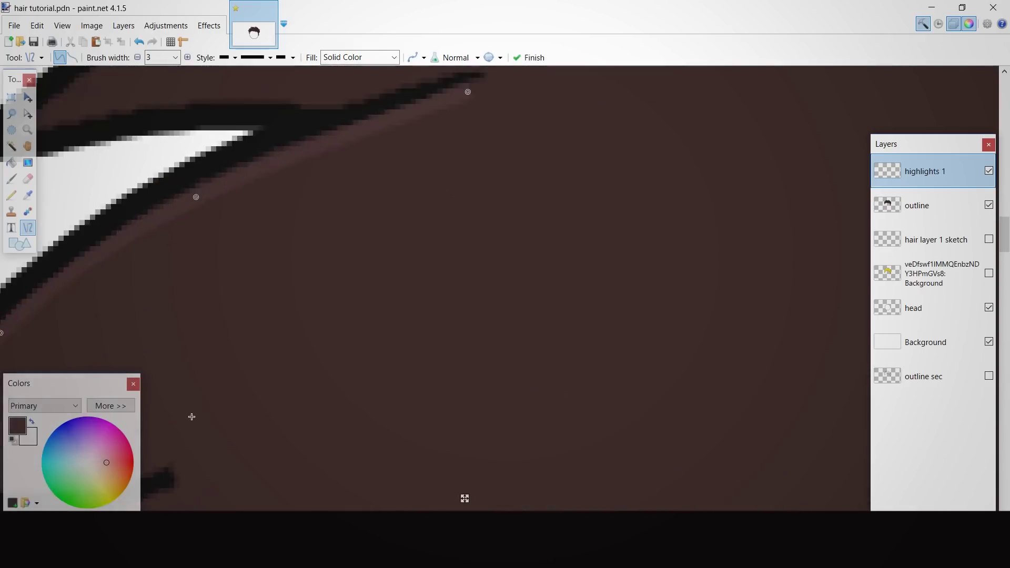
Set the curve's brush width to 8 and shift its two middle points so the band follows the spike's outline
scroll(191, 417, left, 4)
ctrl+click(187, 58)
scroll(316, 264, down, 4)
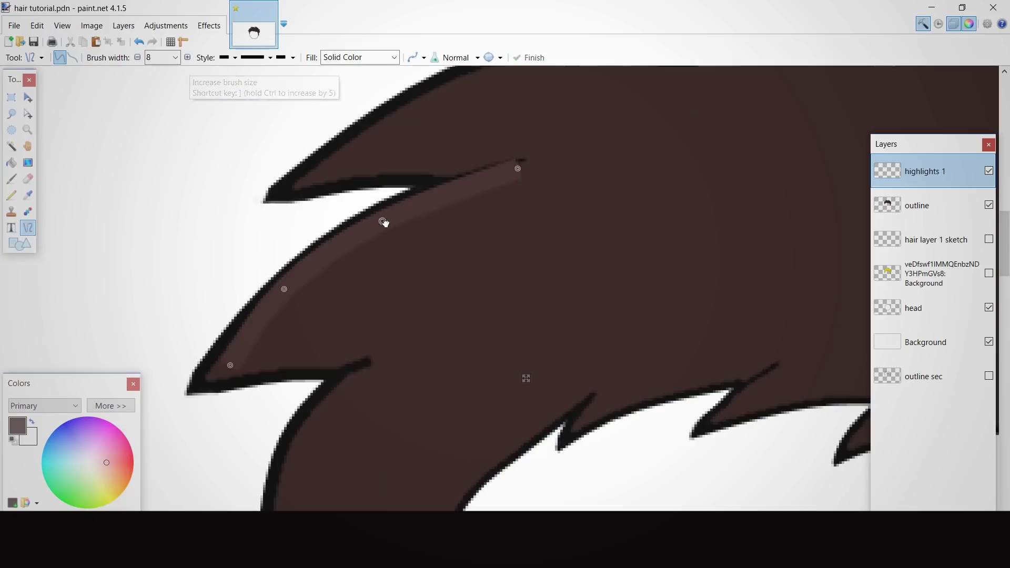
drag(384, 222, 388, 224)
drag(284, 290, 288, 296)
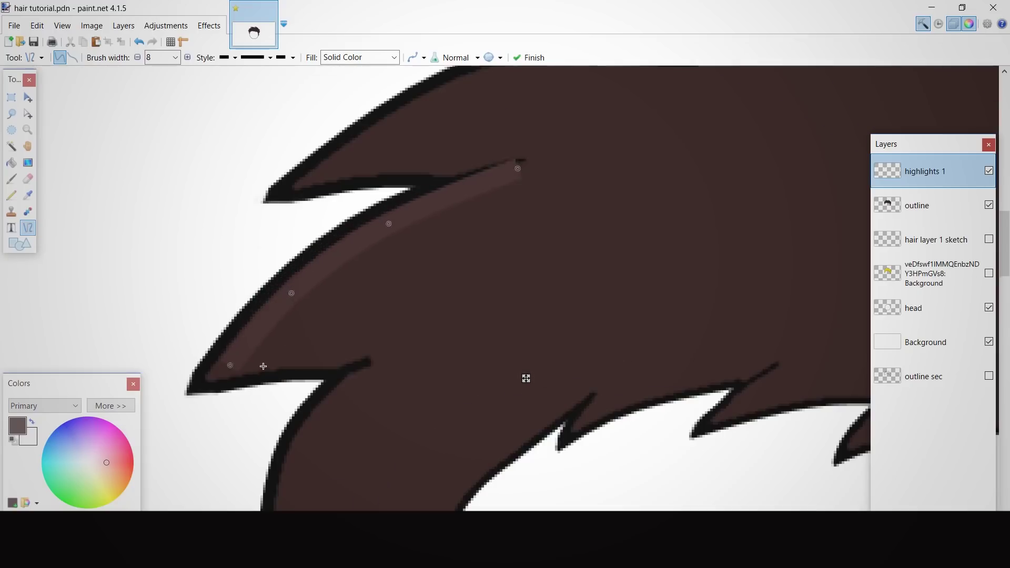
Reopen the finished curve for editing and darken its primary colour to a shade deeper than the hair brown
key(Return)
scroll(346, 398, down, 5)
key(ctrl+z)
scroll(315, 413, down, 1)
scroll(323, 349, up, 2)
scroll(323, 350, down, 3)
click(111, 406)
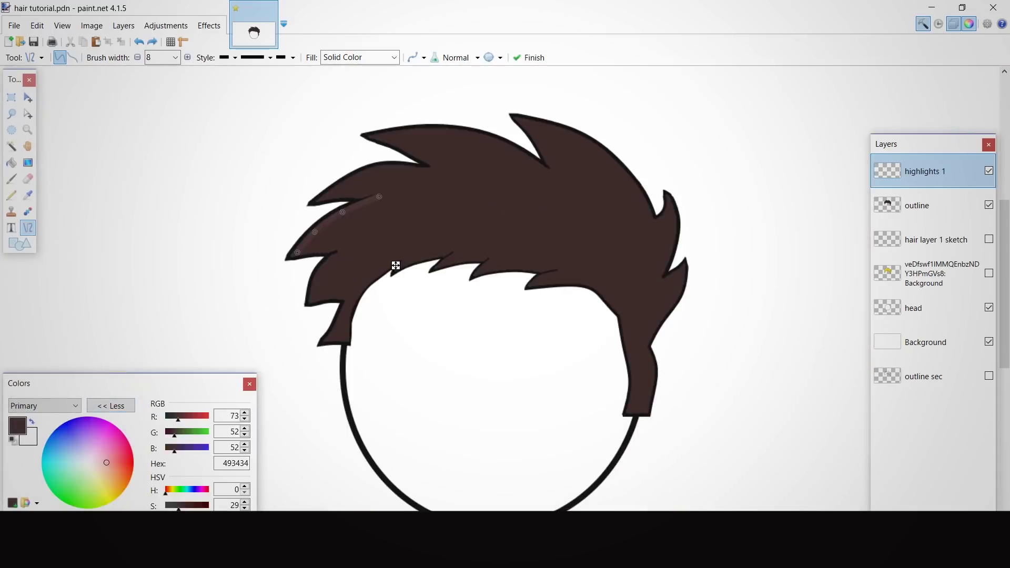
drag(178, 520, 173, 521)
Clean up the dark shading where it overlaps the outline at the left spike's tip with the eraser at width 8
scroll(250, 219, up, 4)
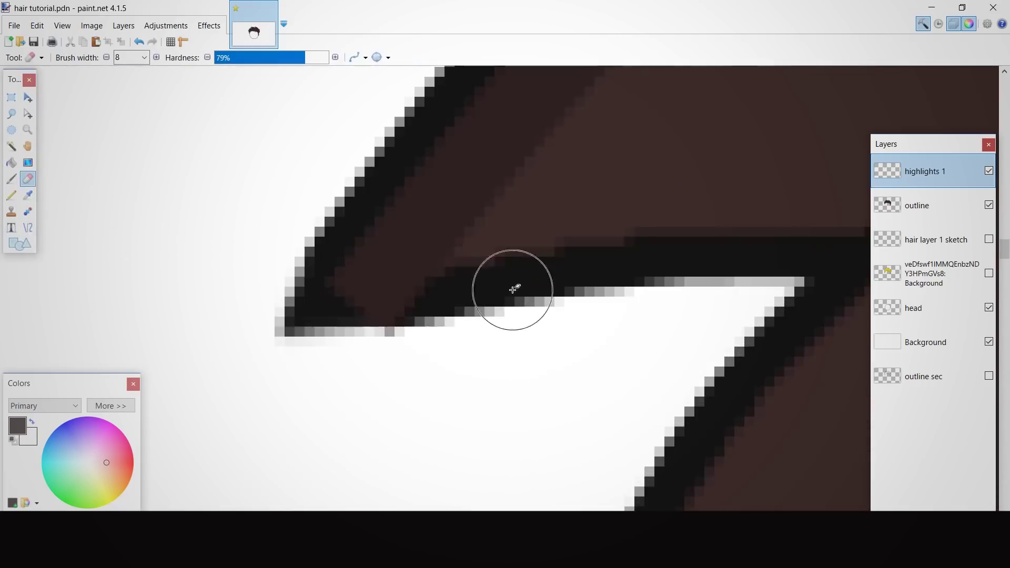
scroll(253, 378, down, 4)
scroll(308, 368, up, 4)
key(ctrl+z)
key(ctrl+z)
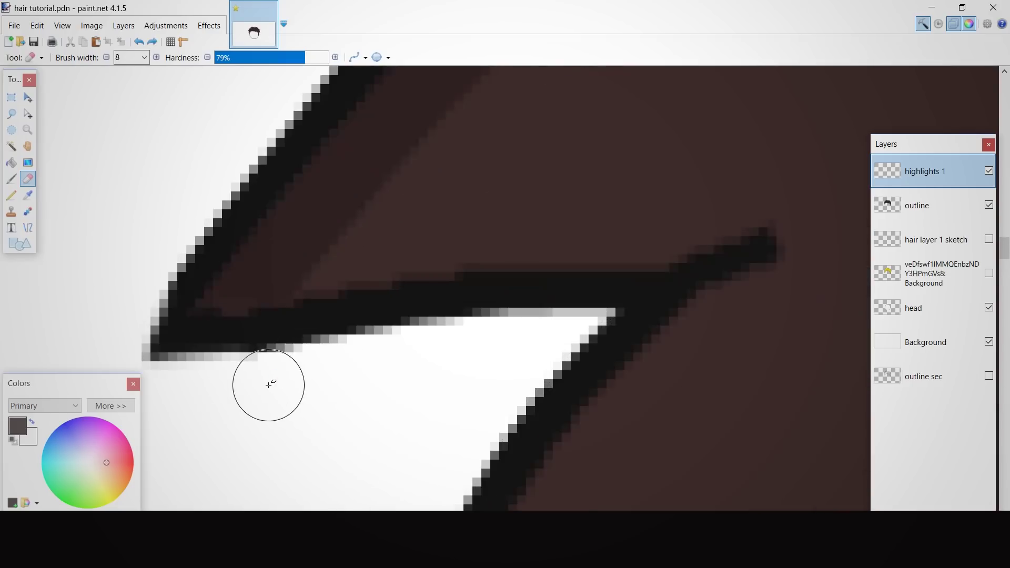
scroll(242, 368, up, 1)
scroll(112, 298, down, 3)
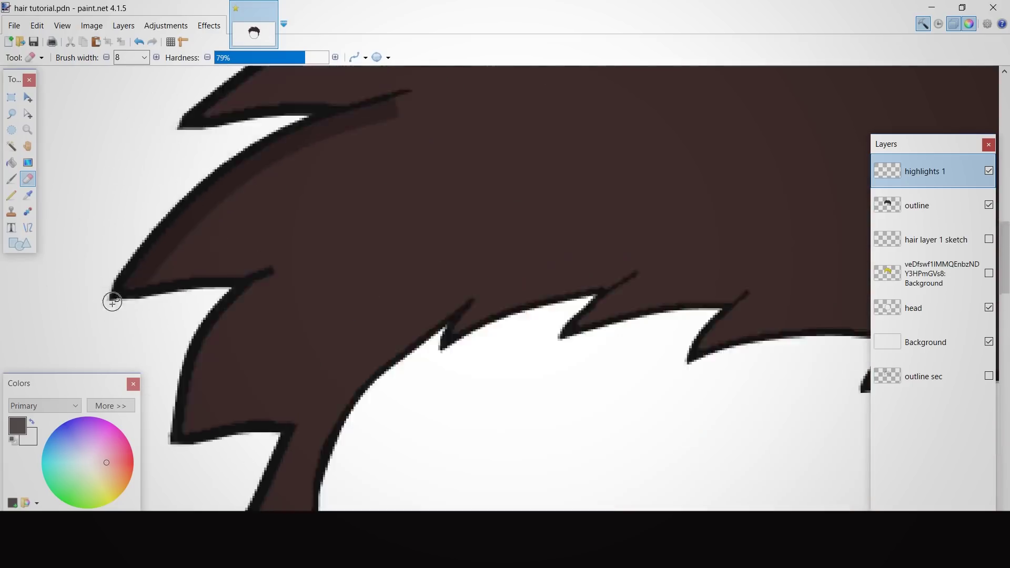
scroll(309, 286, up, 2)
scroll(615, 275, down, 1)
scroll(571, 399, down, 3)
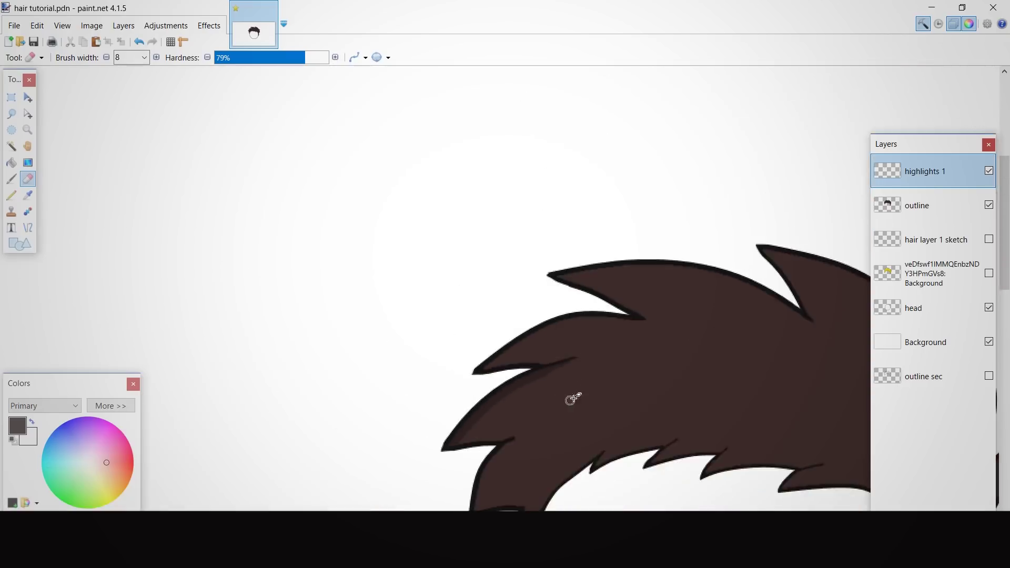
Taper the inner end of the left spike's shading band to a point with the eraser at width 8
scroll(472, 387, up, 3)
drag(471, 387, 629, 279)
scroll(549, 355, down, 3)
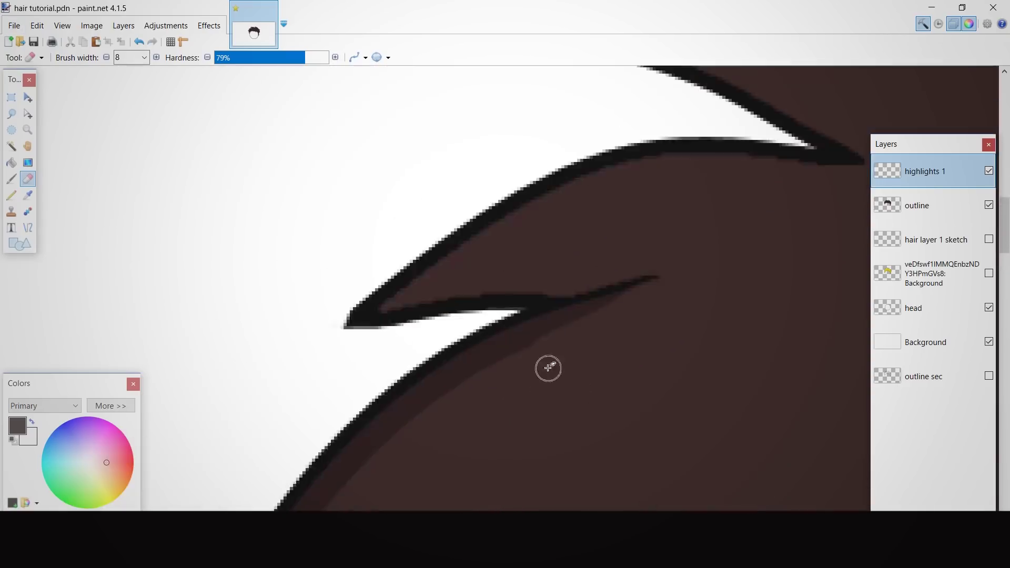
scroll(505, 372, up, 3)
scroll(647, 376, down, 1)
scroll(646, 376, up, 2)
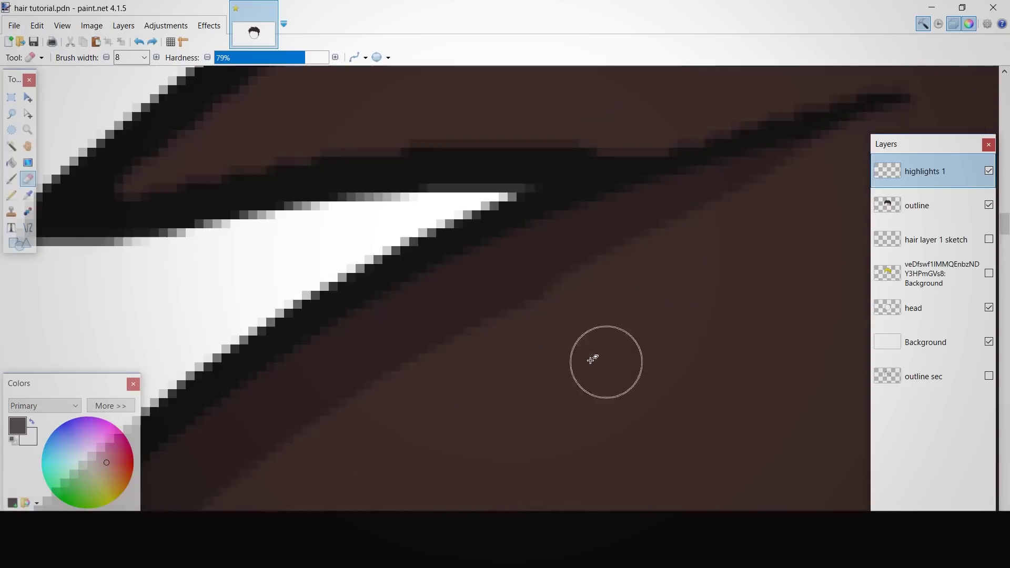
scroll(671, 451, down, 4)
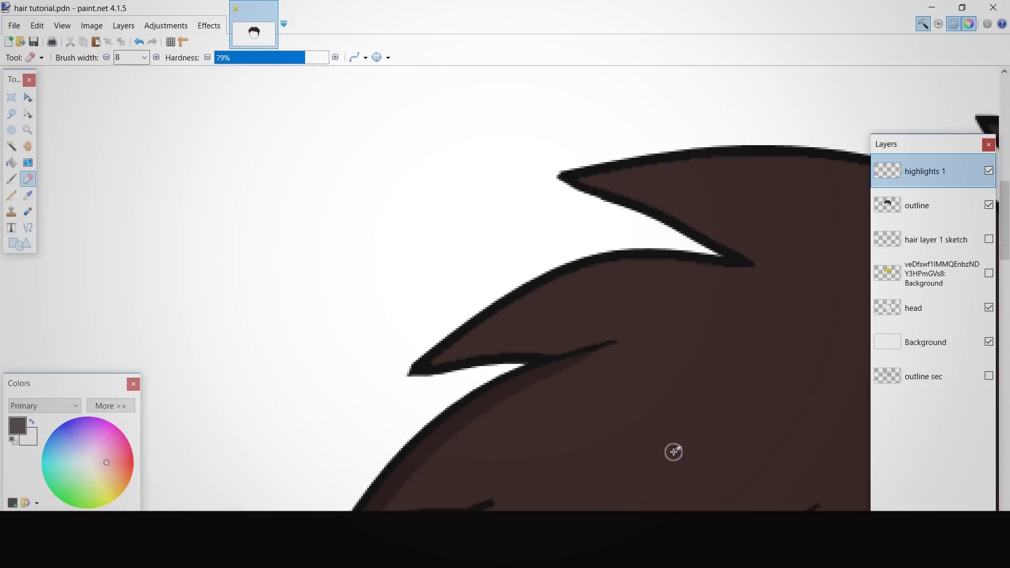
scroll(316, 397, up, 5)
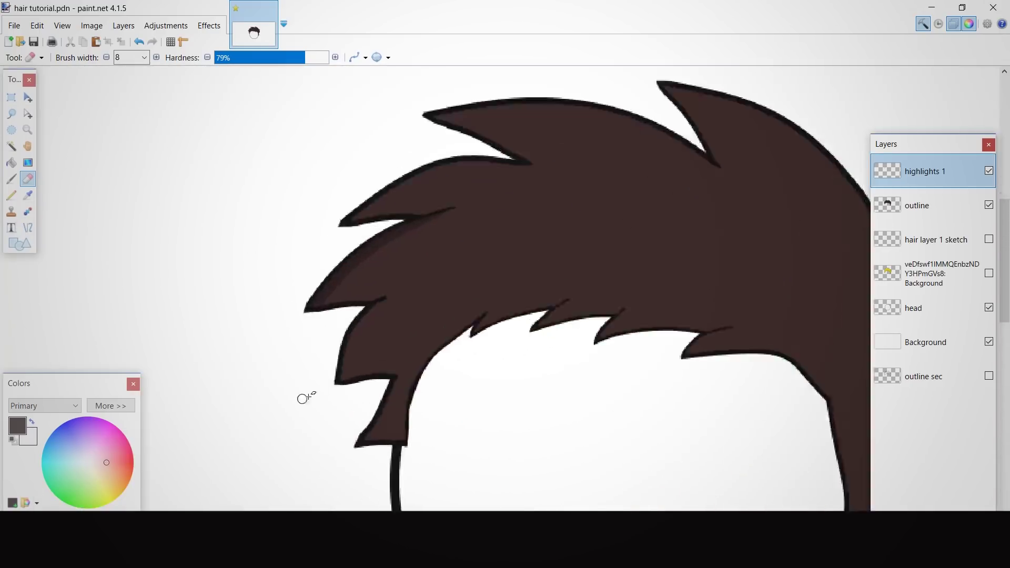
Draw a dark width 8 curve inside the outer edge of the next spike down and bend it to follow the outline
click(28, 228)
scroll(481, 210, up, 2)
drag(479, 238, 410, 485)
scroll(411, 474, down, 2)
drag(411, 359, 341, 452)
drag(433, 277, 363, 275)
drag(456, 195, 416, 181)
drag(341, 452, 324, 450)
drag(363, 275, 358, 273)
Trim the new shading curve's ends against the spike's outline with the eraser at width 8
key(e)
scroll(424, 169, up, 1)
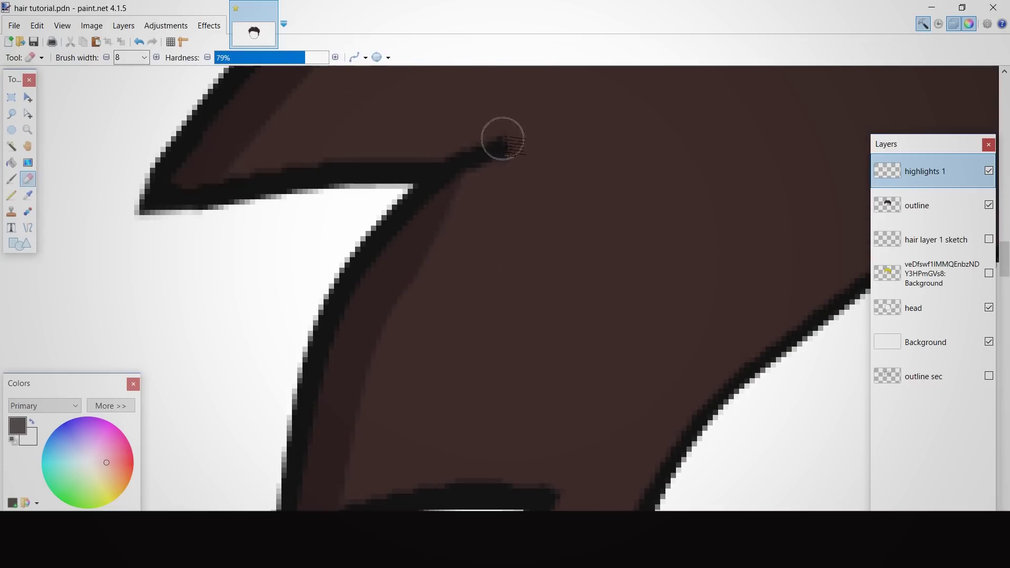
scroll(244, 383, up, 1)
scroll(484, 368, down, 3)
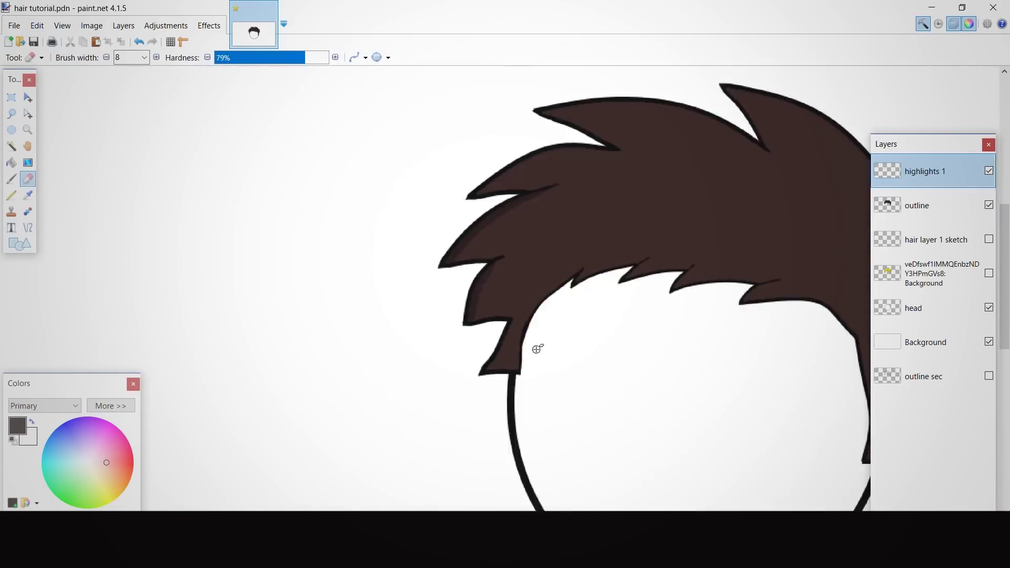
scroll(243, 304, up, 4)
click(11, 179)
drag(403, 118, 246, 417)
scroll(334, 371, down, 4)
scroll(317, 381, up, 2)
key(ctrl+z)
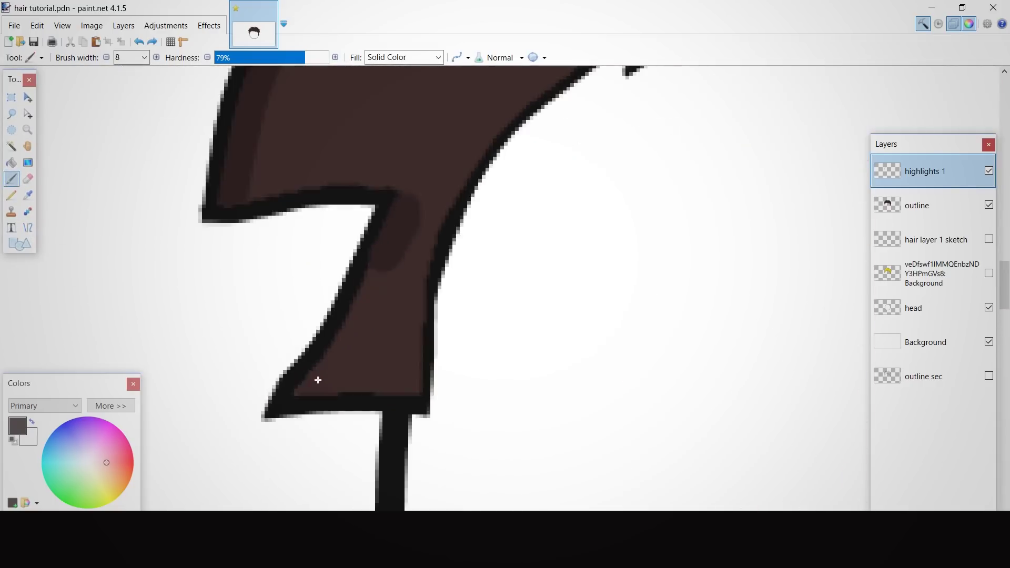
key(ctrl+z)
Shade the inside of the lowest left spike's outer edge with the dark paintbrush at width 4
click(106, 57)
click(106, 58)
click(106, 57)
click(106, 58)
scroll(326, 238, up, 3)
mouse_move(526, 138)
mouse_down()
mouse_move(457, 326)
mouse_move(531, 170)
mouse_up()
drag(527, 184, 456, 350)
drag(456, 350, 516, 243)
drag(512, 247, 396, 385)
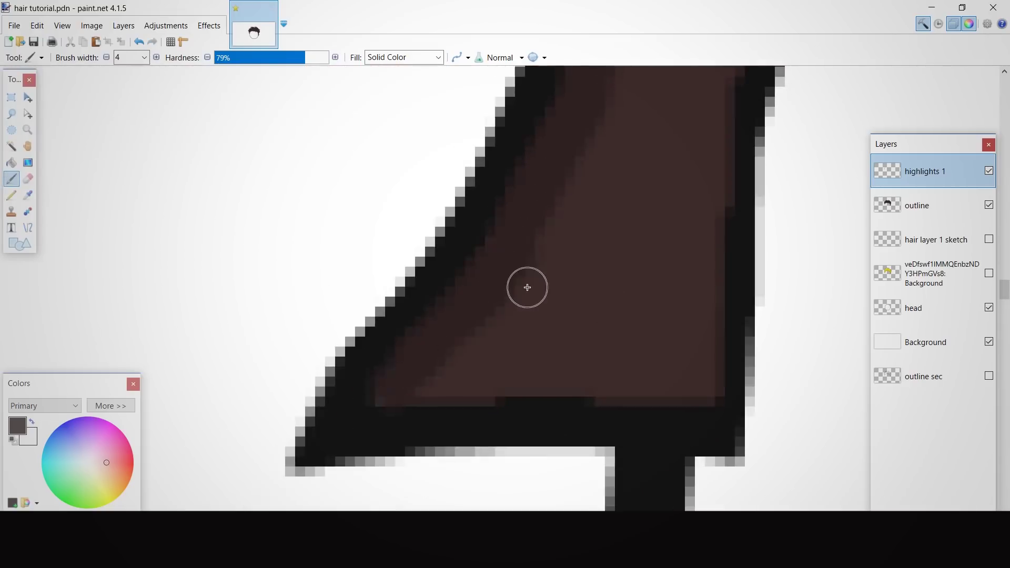
mouse_move(528, 287)
mouse_down()
mouse_move(465, 374)
mouse_move(331, 441)
mouse_up()
mouse_move(432, 152)
mouse_down()
mouse_move(326, 280)
mouse_move(394, 257)
mouse_up()
Shade the inside of the outer edge of the second left spike from the top with the dark paintbrush, starting at width 4
drag(200, 342, 396, 217)
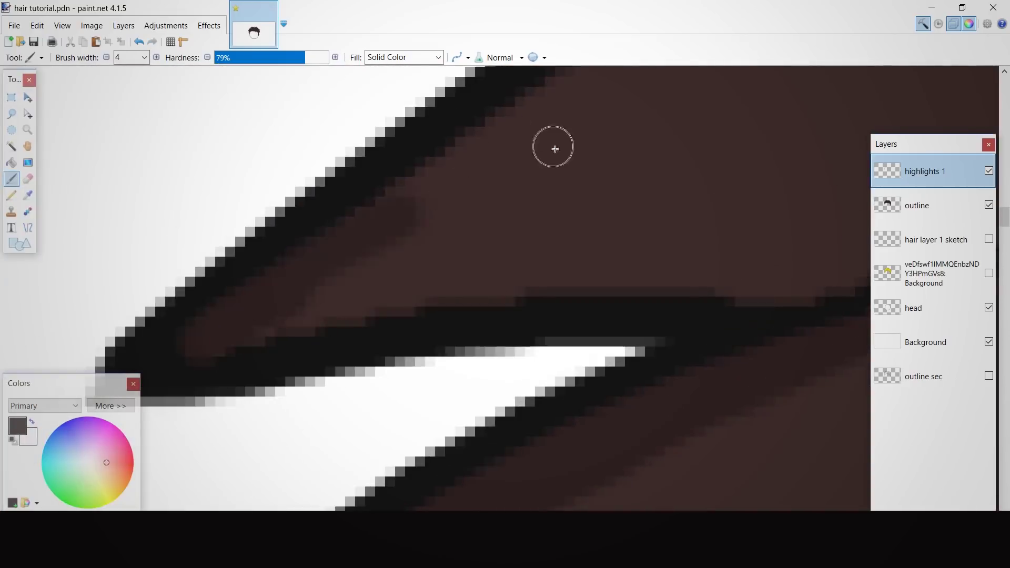
drag(552, 149, 402, 302)
mouse_move(261, 368)
mouse_down()
mouse_move(501, 193)
mouse_move(308, 362)
mouse_up()
drag(323, 372, 560, 242)
click(107, 58)
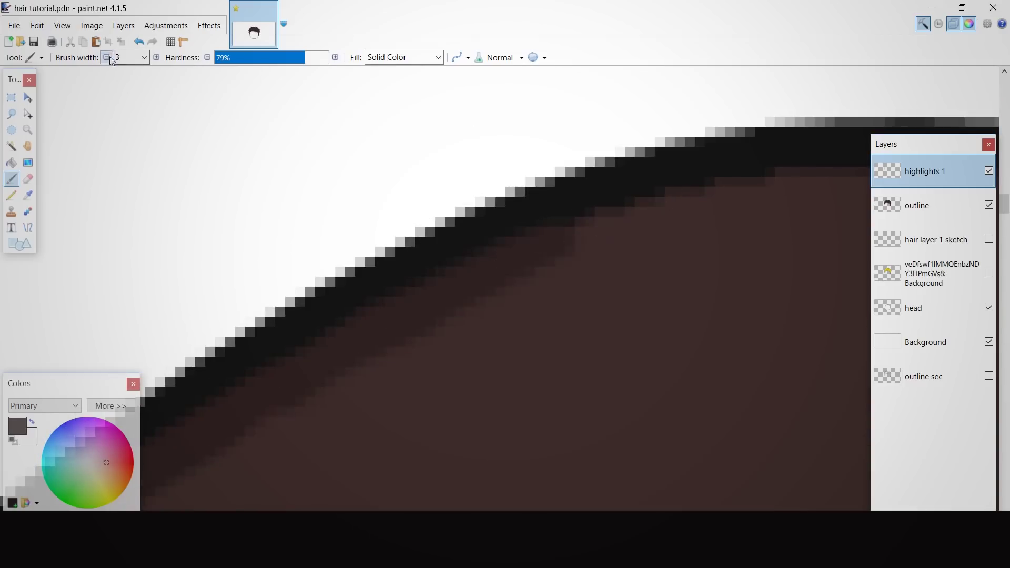
scroll(612, 194, down, 3)
scroll(521, 279, up, 2)
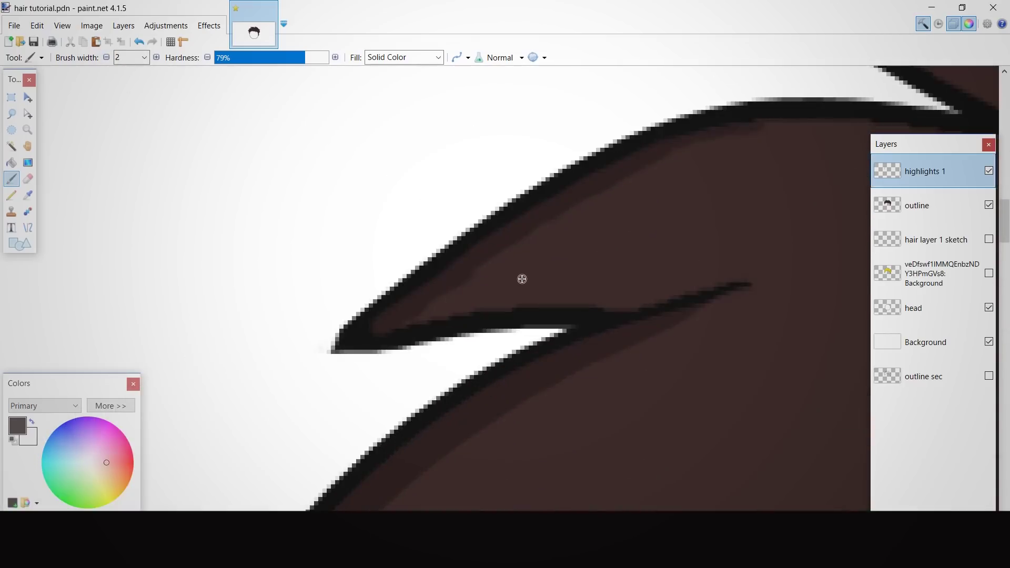
Trim the inner edge of that spike's shading band with the eraser at width 7
click(28, 179)
click(156, 58)
click(156, 57)
click(157, 57)
click(156, 57)
click(156, 57)
scroll(611, 242, up, 1)
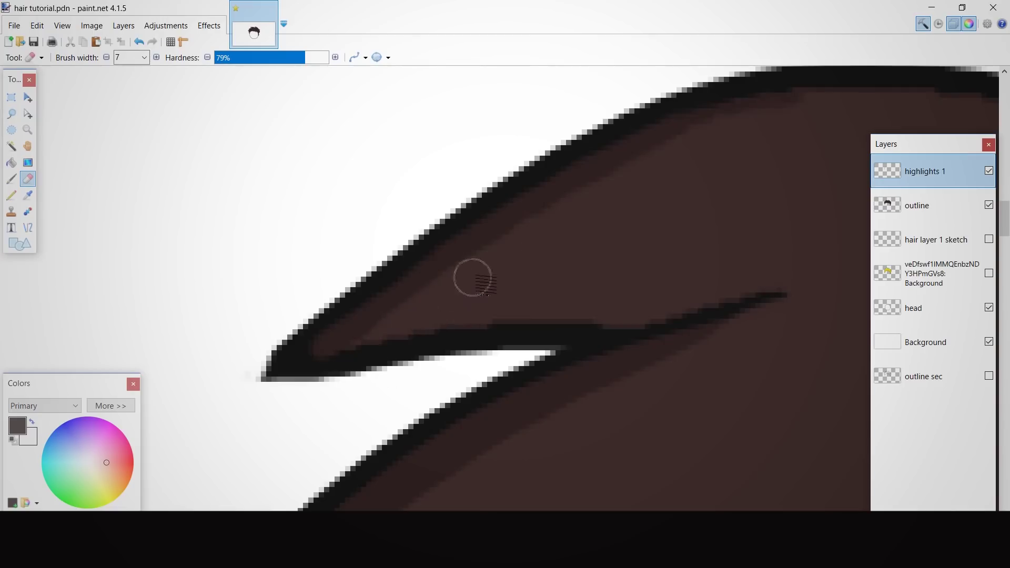
scroll(546, 354, down, 5)
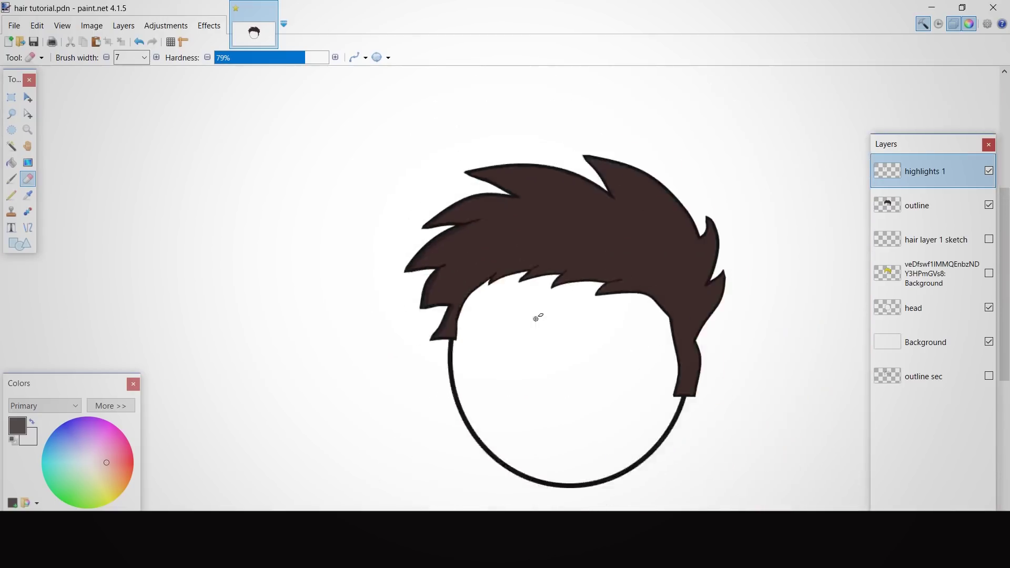
Shade the leftmost fringe spike along the hairline with the dark paintbrush at width 2
scroll(536, 318, up, 5)
key(b)
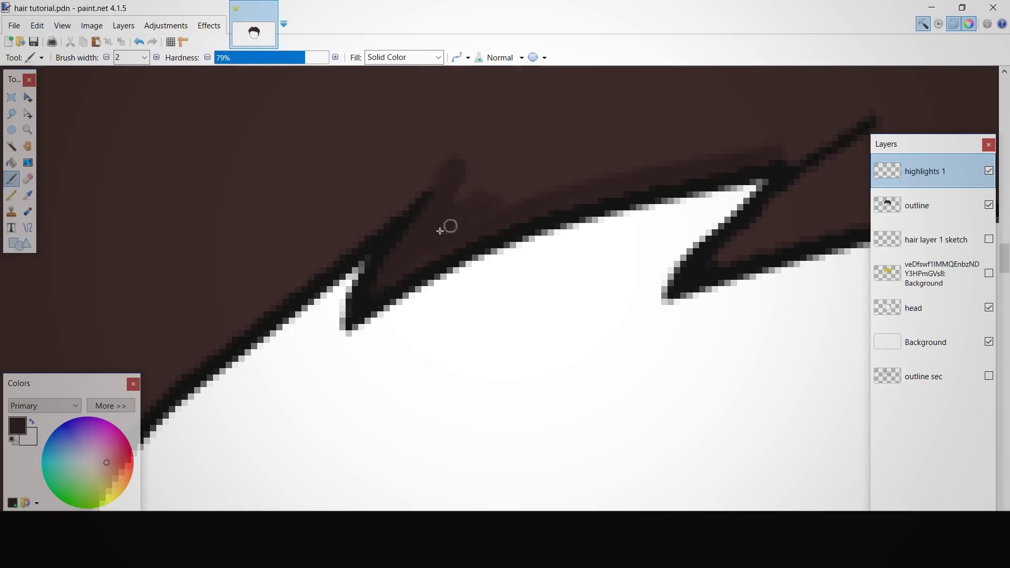
mouse_move(440, 231)
mouse_down()
mouse_move(527, 190)
mouse_move(695, 161)
mouse_move(736, 141)
mouse_move(818, 134)
mouse_up()
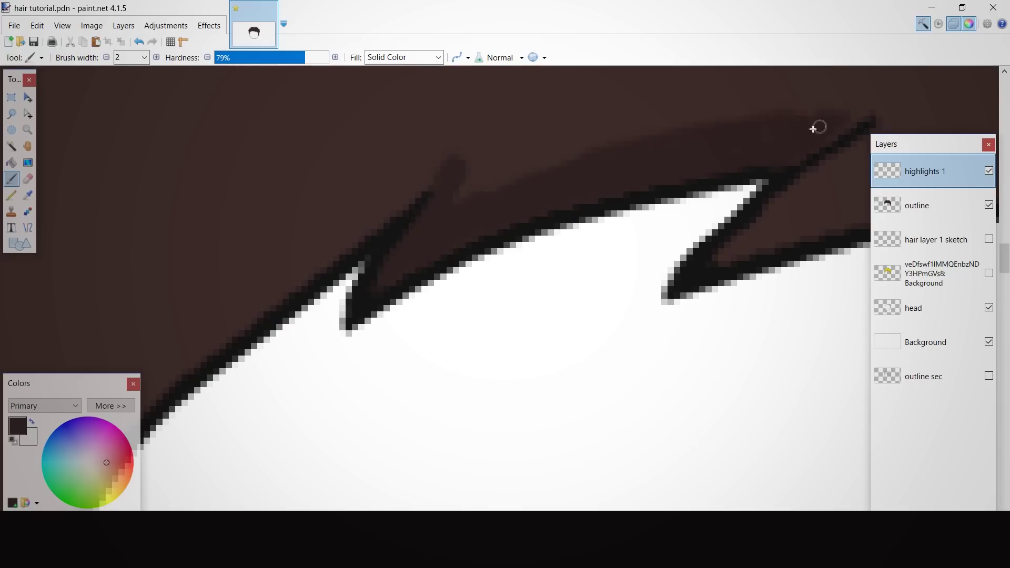
drag(486, 334, 353, 461)
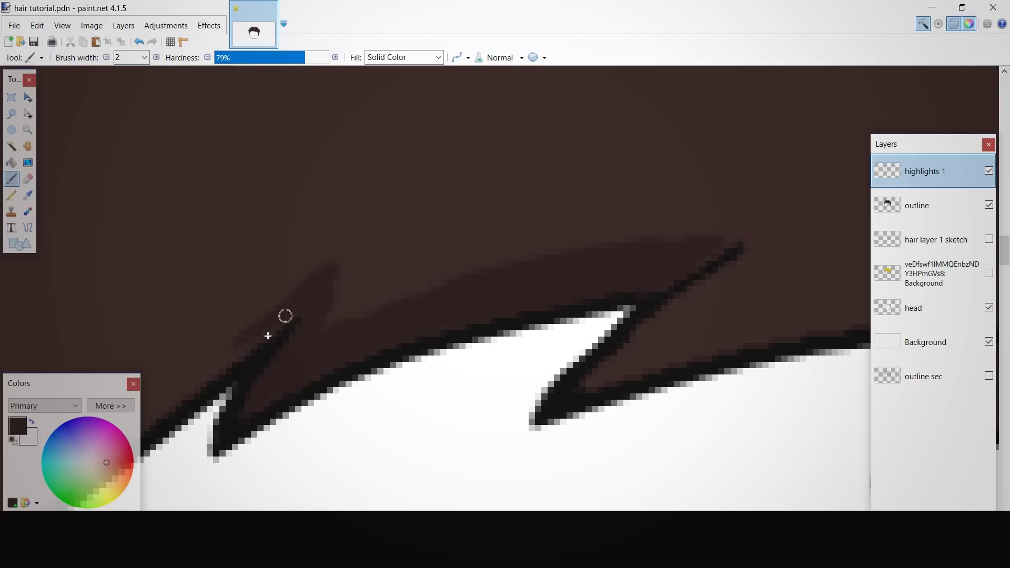
Shade along the lower edges of the next two fringe spikes with the dark paintbrush at width 2
scroll(267, 336, right, 5)
drag(374, 358, 794, 275)
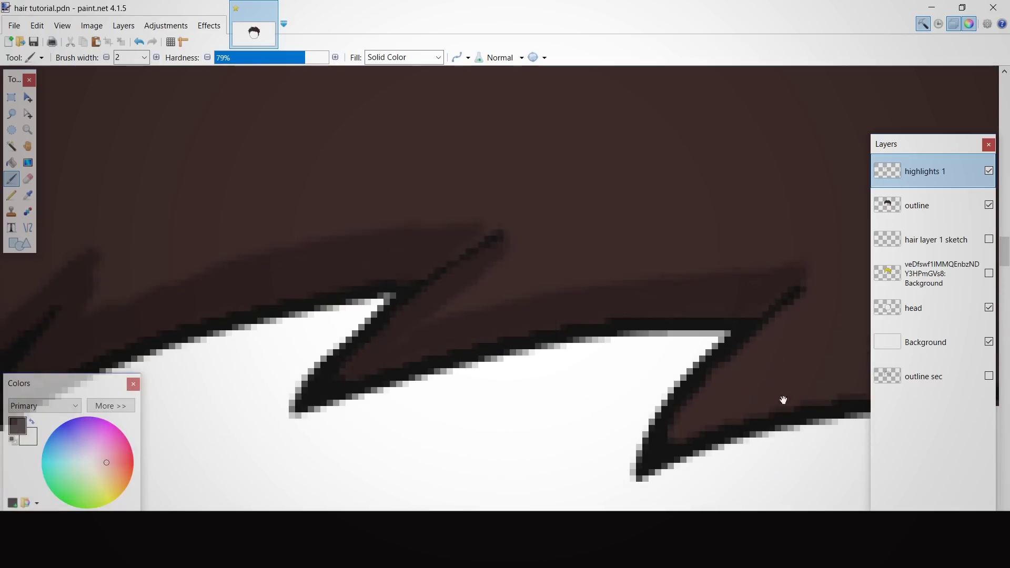
drag(784, 400, 636, 318)
scroll(531, 352, right, 8)
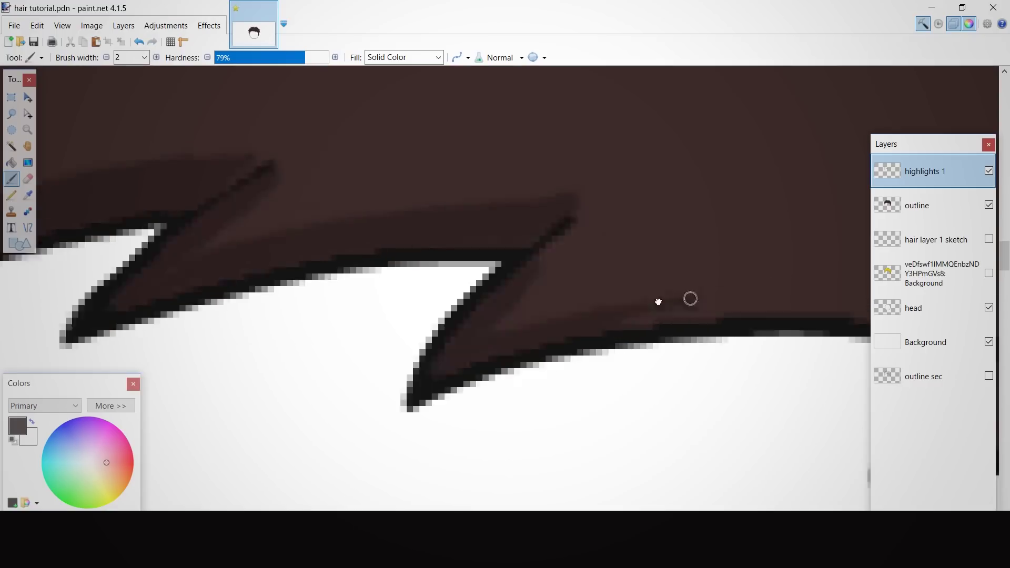
drag(485, 251, 688, 274)
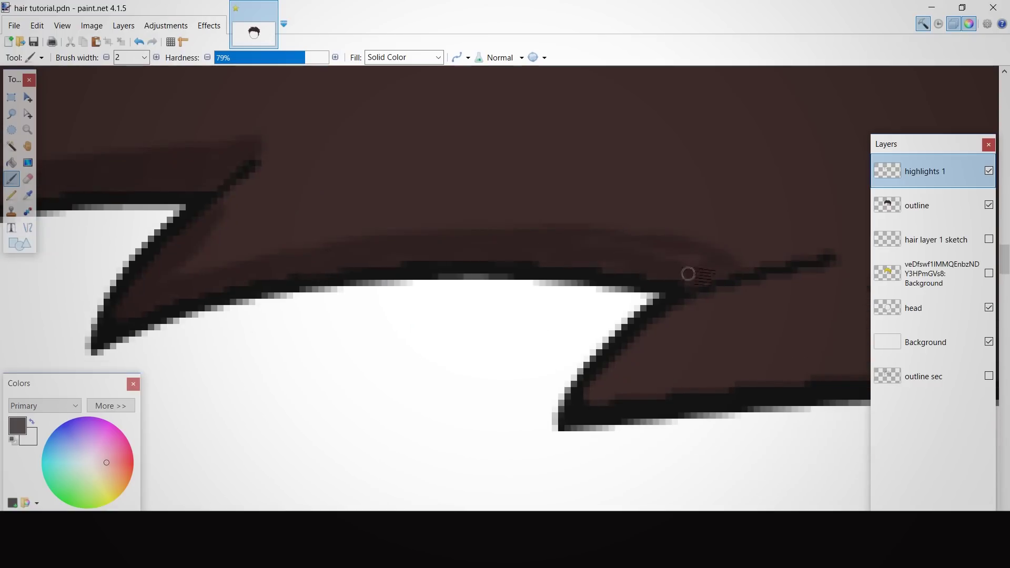
scroll(615, 269, down, 6)
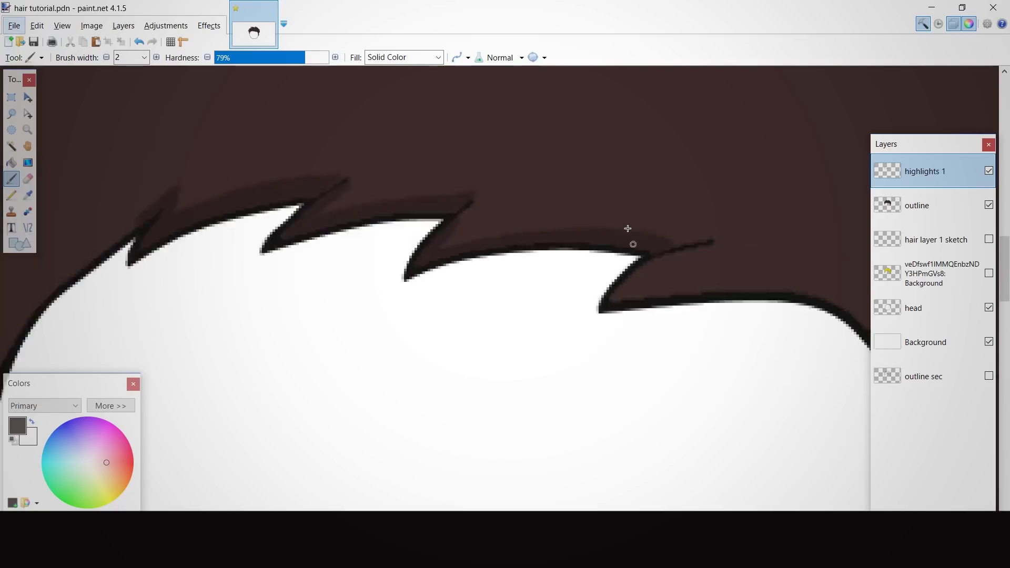
scroll(477, 394, up, 6)
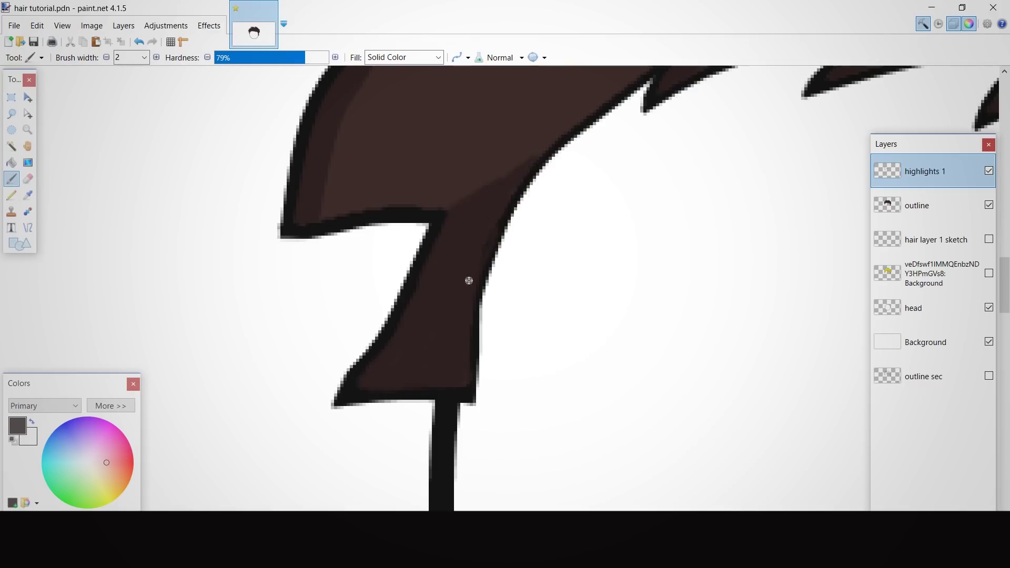
Clean the left sideburn's shading along its inner outline with the eraser at width 2
scroll(527, 387, up, 4)
key(alt+e)
key(Escape)
key(e)
scroll(458, 337, down, 2)
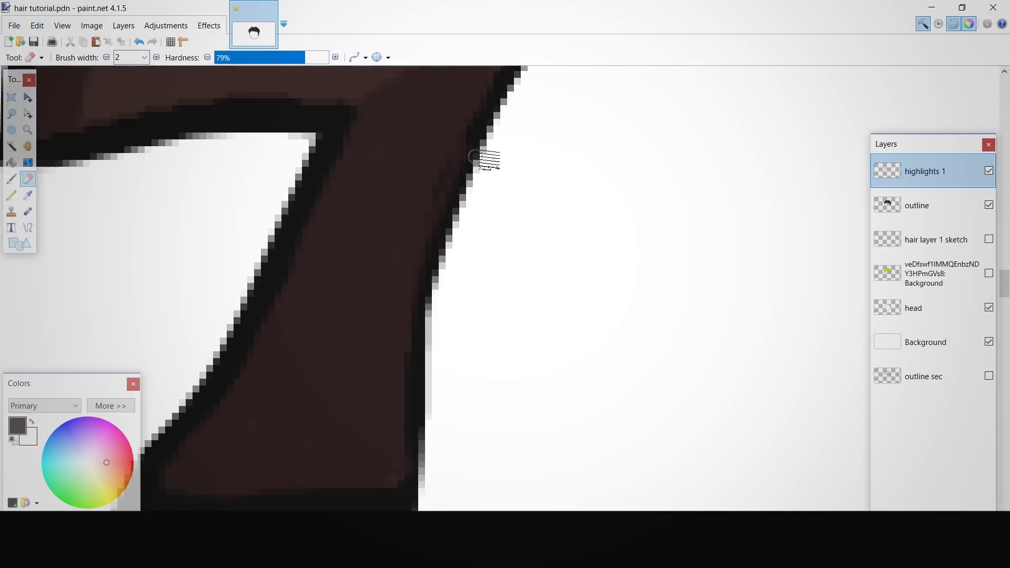
scroll(537, 338, down, 5)
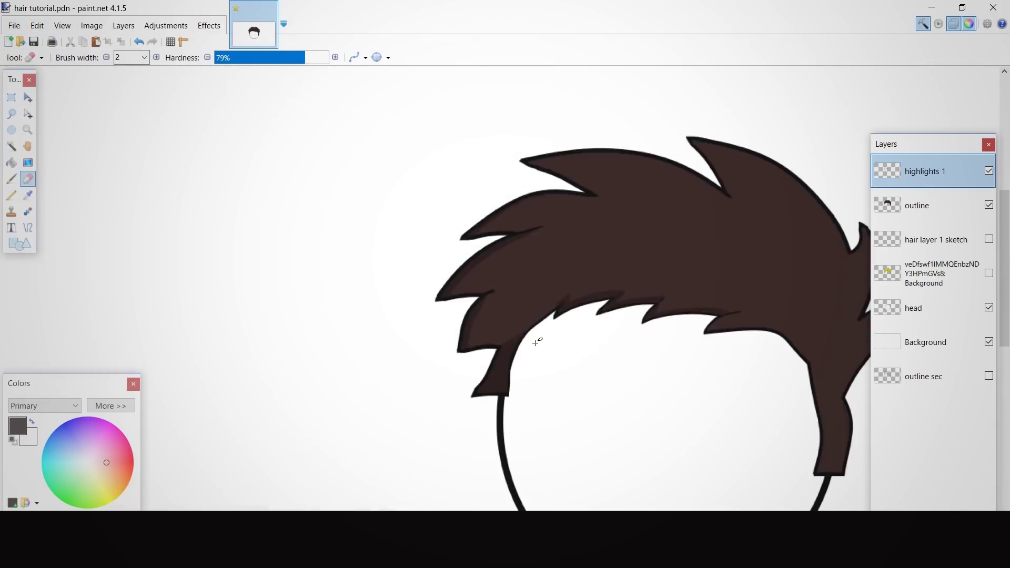
Shade the hairline between the left sideburn and the first fringe spike with the dark paintbrush at width 2
key(b)
scroll(535, 343, up, 2)
scroll(535, 343, up, 2)
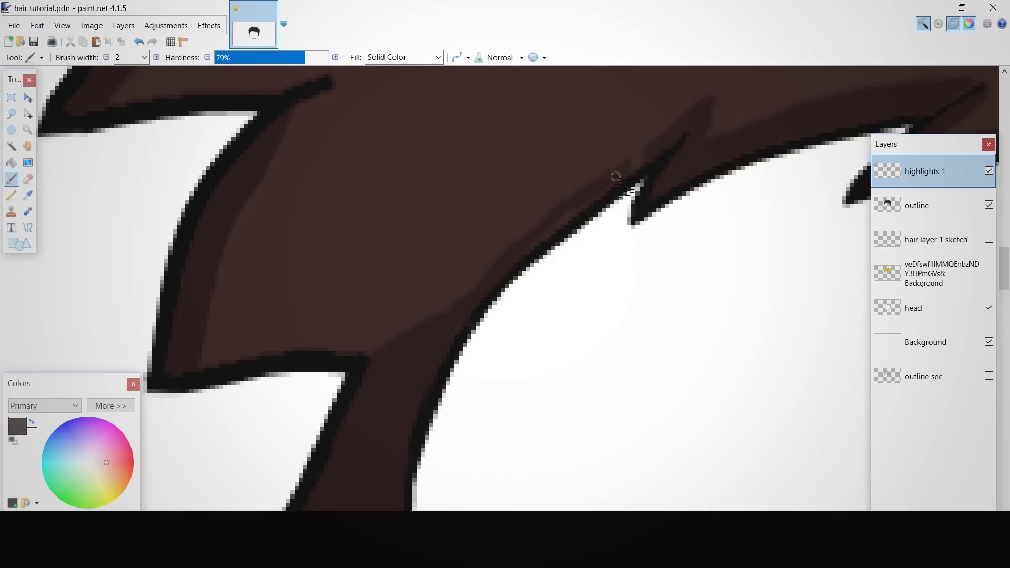
scroll(468, 300, down, 4)
Shade the inside of the rightmost fringe spike along its tip and lower edge with the dark width 2 paintbrush
scroll(362, 169, up, 2)
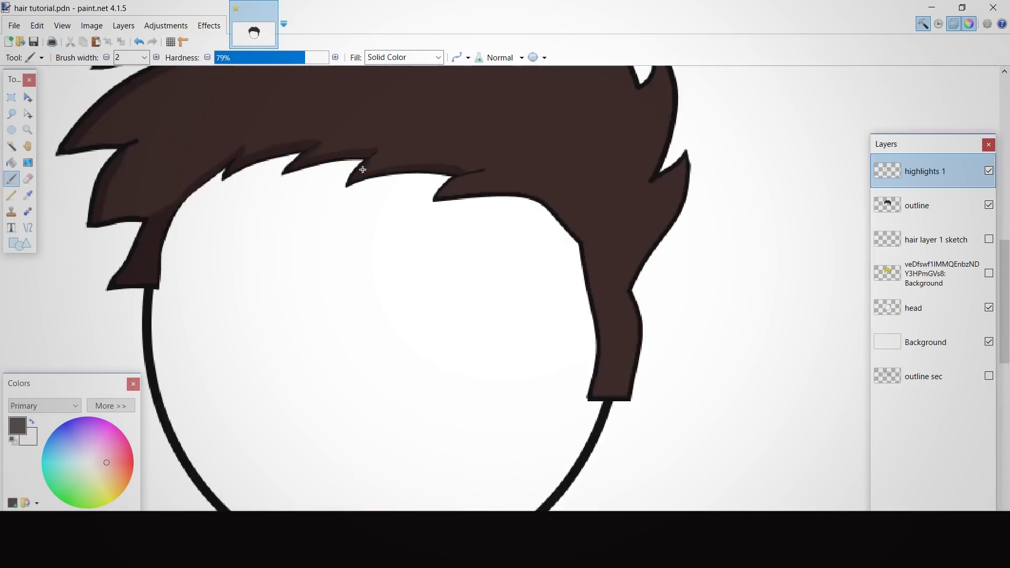
scroll(363, 169, up, 2)
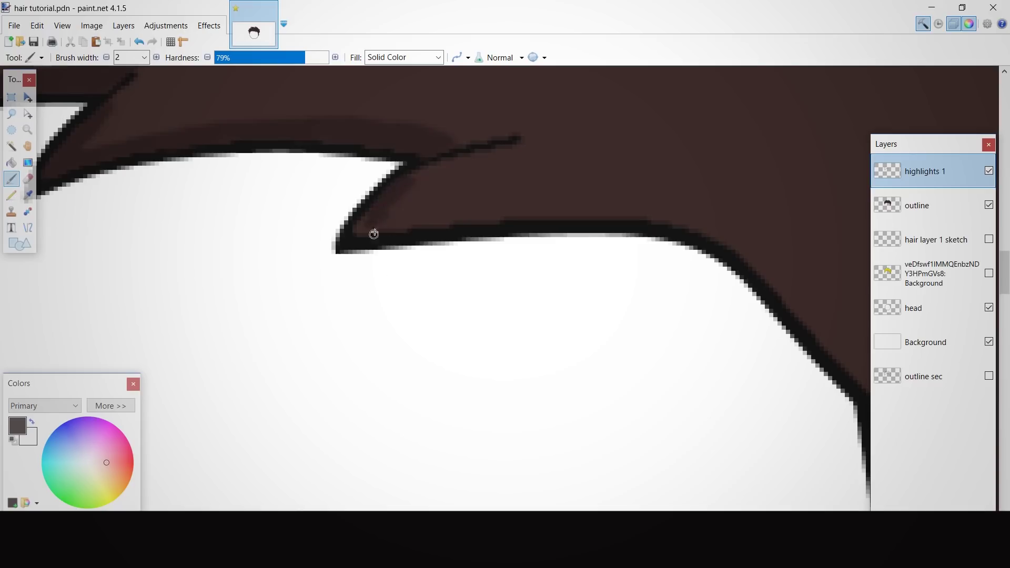
scroll(478, 209, down, 2)
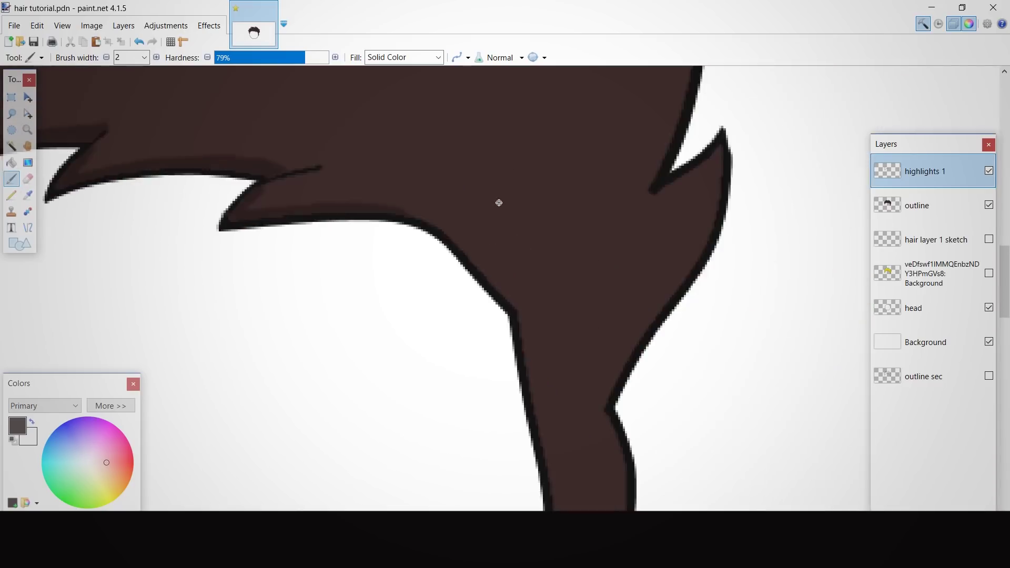
scroll(444, 243, down, 4)
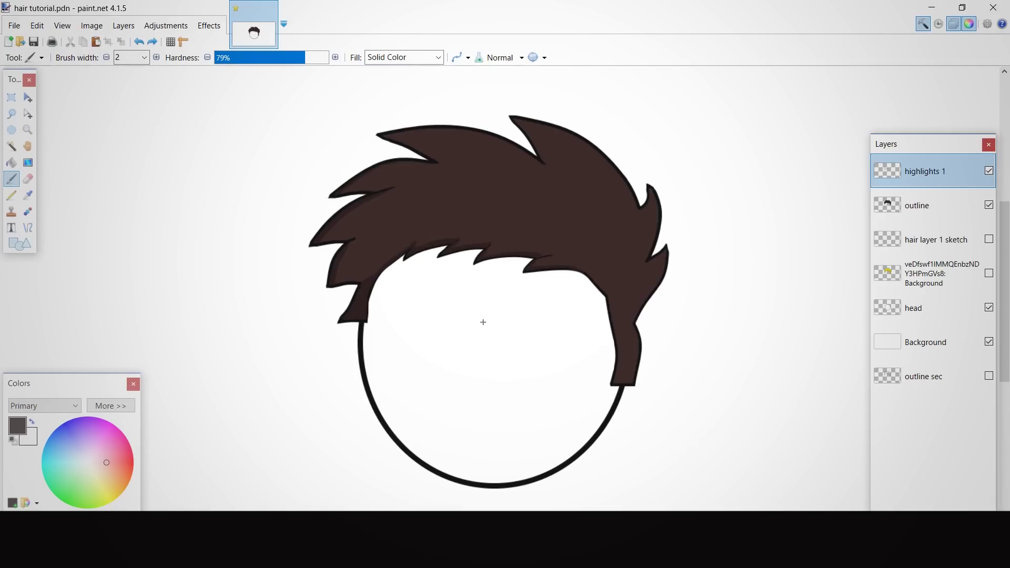
Duplicate the highlights 1 layer and rename the copy as highlights 2
key(ctrl+shift+d)
double_click(902, 184)
text(hig)
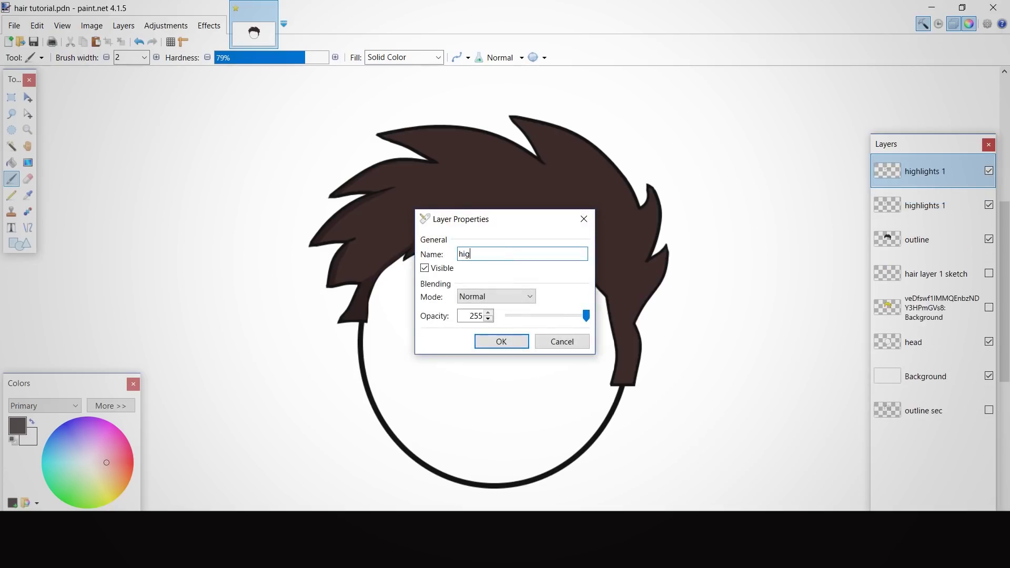
click(502, 342)
Draw a lighter brown width 2 curve from the hairline above the left sideburn toward the lowest left notch and bend it slightly
scroll(402, 300, up, 3)
click(111, 405)
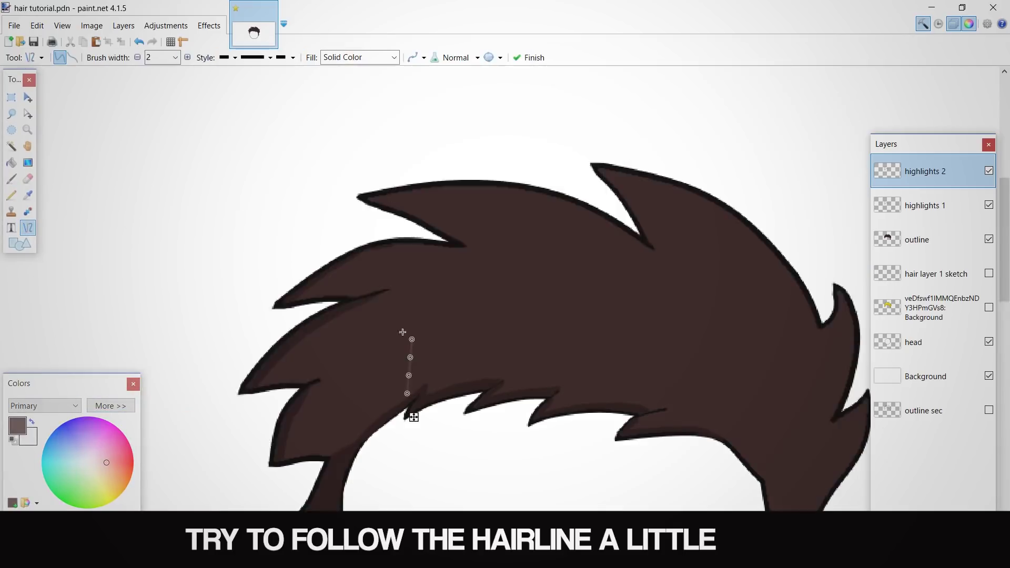
scroll(422, 209, up, 2)
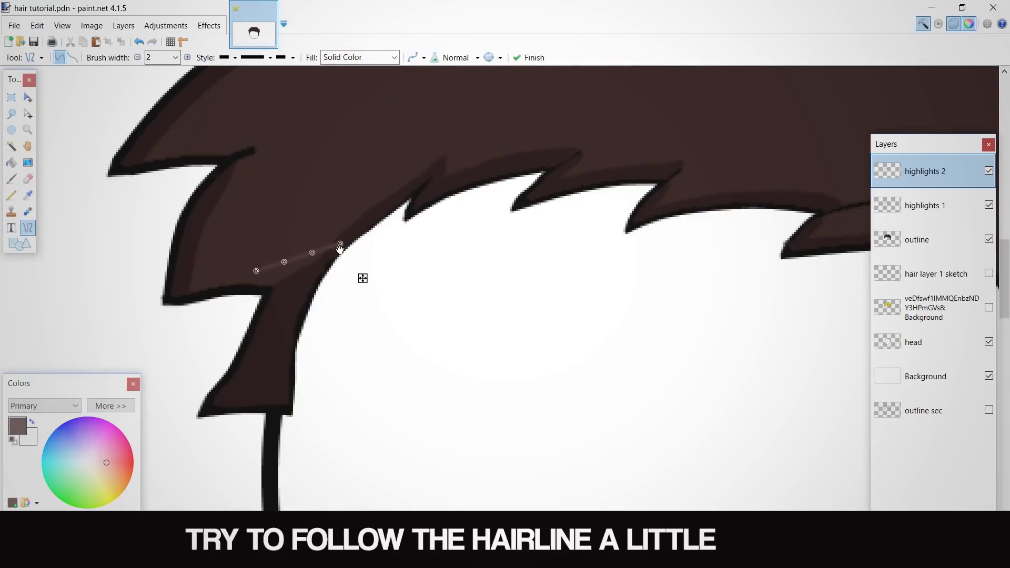
scroll(339, 249, up, 5)
drag(342, 249, 360, 263)
scroll(284, 260, down, 6)
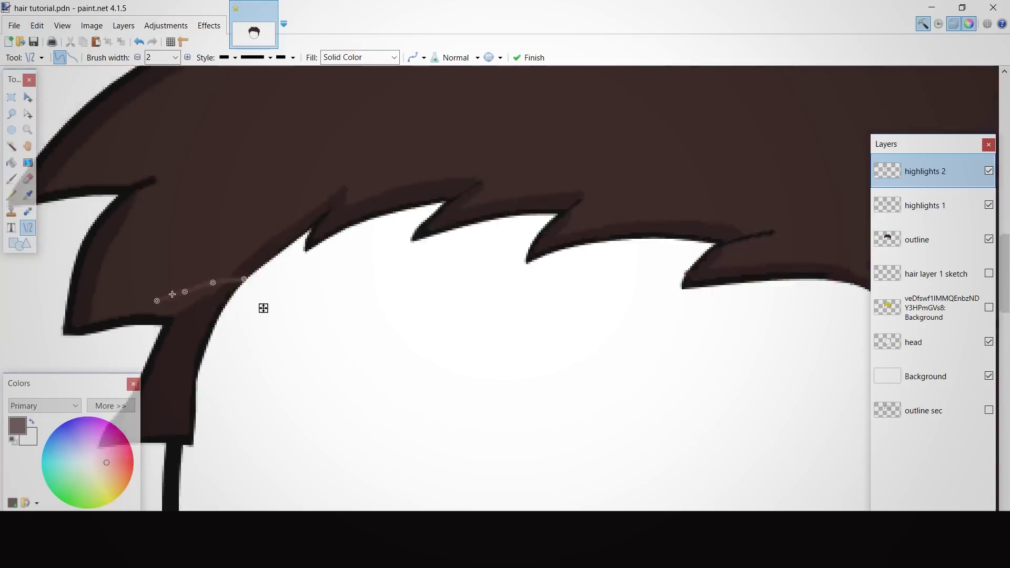
scroll(172, 293, up, 1)
key(Return)
Add a bent highlight curve running from the first curve's left tip up and inward above the hairline
scroll(152, 284, up, 7)
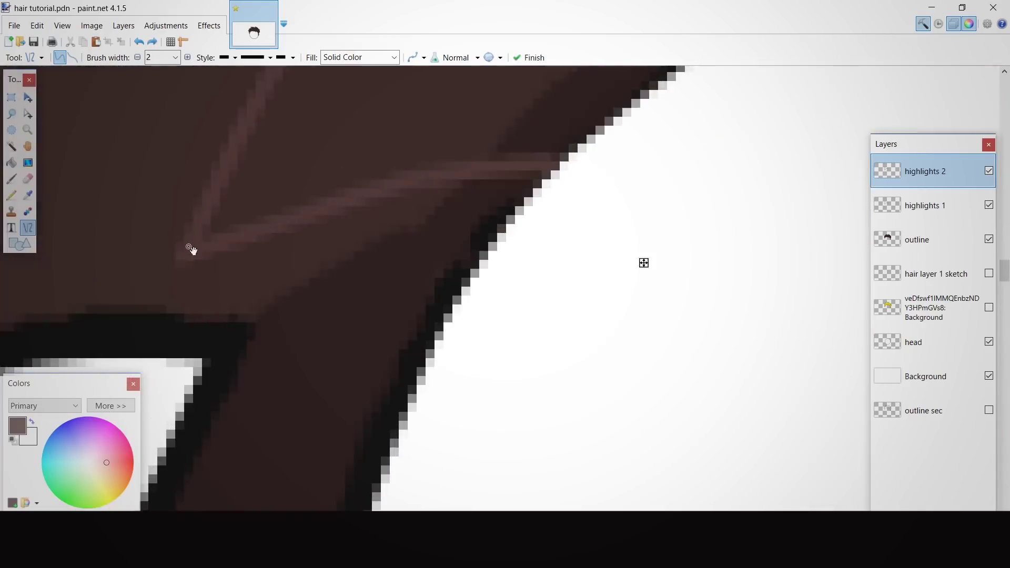
scroll(189, 248, down, 9)
scroll(345, 363, up, 5)
key(Return)
Draw the next highlight curve from that inner tip back toward the second-lowest left notch and bow it upward
drag(364, 367, 162, 223)
drag(230, 271, 245, 252)
drag(296, 319, 316, 302)
drag(162, 223, 151, 267)
key(Return)
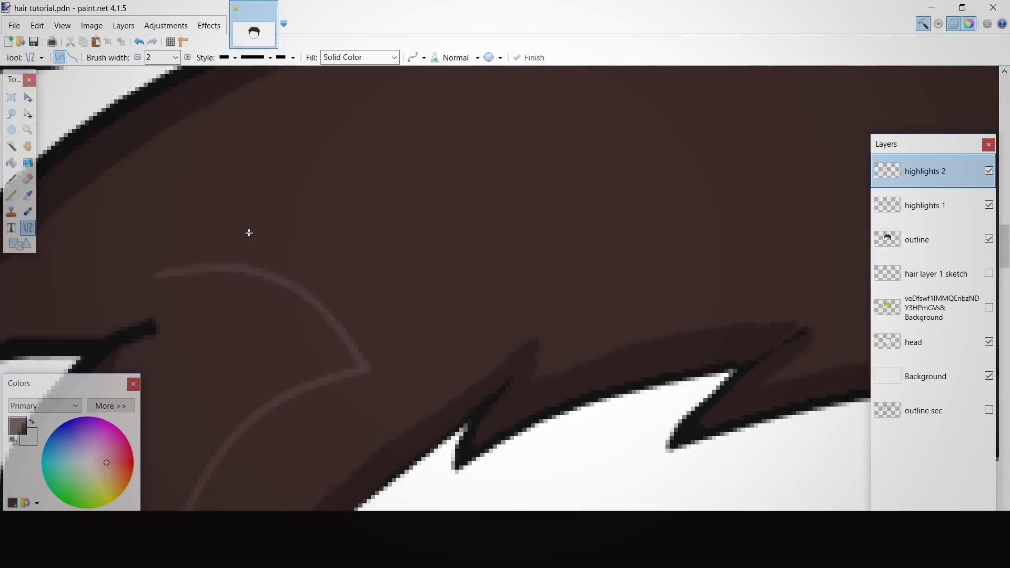
Draw an arched highlight curve from the latest left tip up and inward below the next left notch
scroll(214, 238, down, 3)
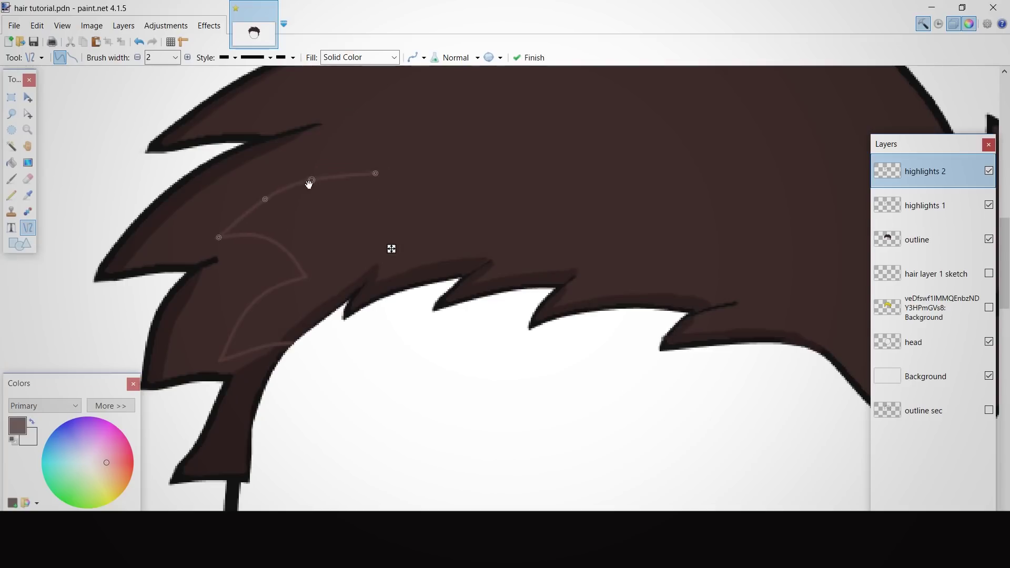
drag(375, 173, 368, 183)
key(Return)
scroll(426, 294, down, 6)
scroll(420, 217, up, 9)
drag(360, 262, 339, 167)
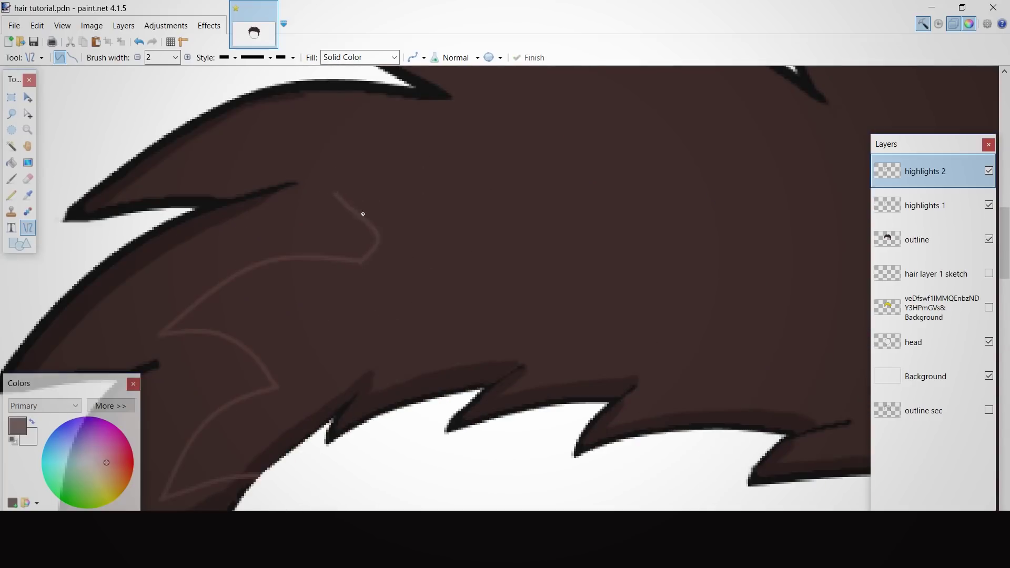
key(Return)
scroll(442, 263, down, 2)
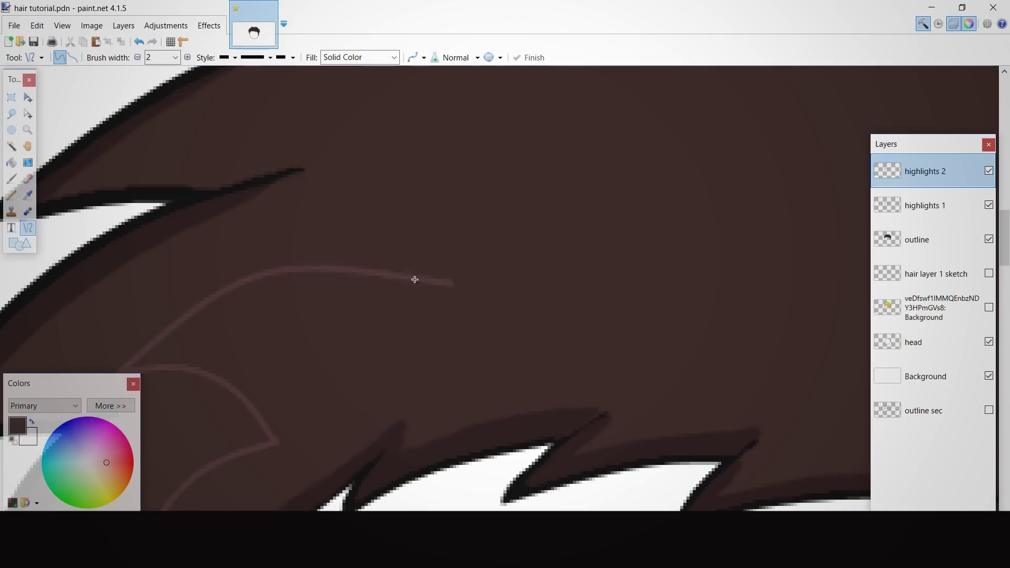
Draw another highlight curve inward from the tip above the last arch and bow it upward
drag(330, 230, 576, 223)
scroll(575, 240, down, 3)
scroll(501, 363, up, 4)
drag(231, 324, 232, 305)
drag(125, 329, 124, 304)
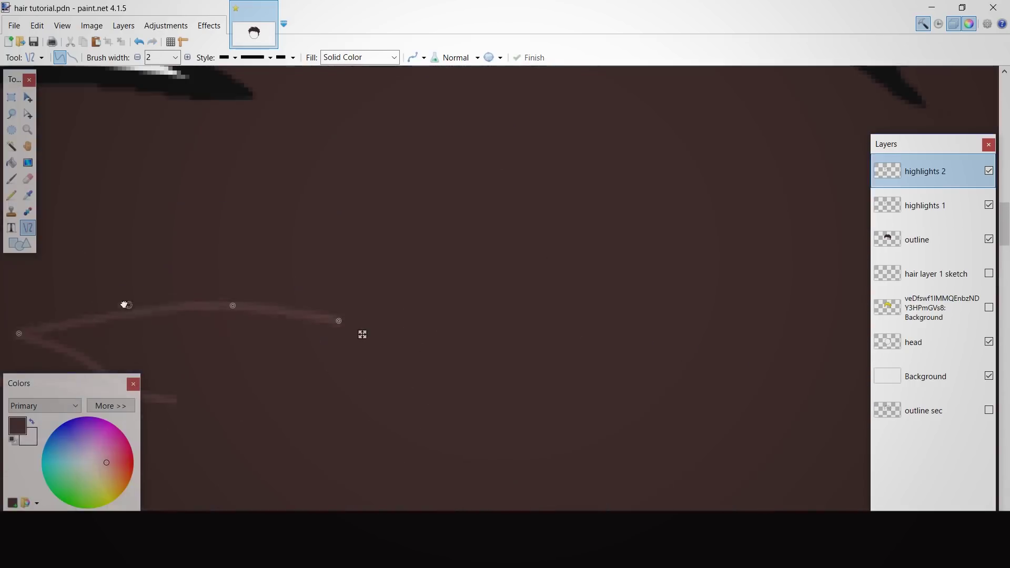
scroll(241, 320, down, 4)
scroll(274, 316, up, 2)
drag(450, 304, 379, 229)
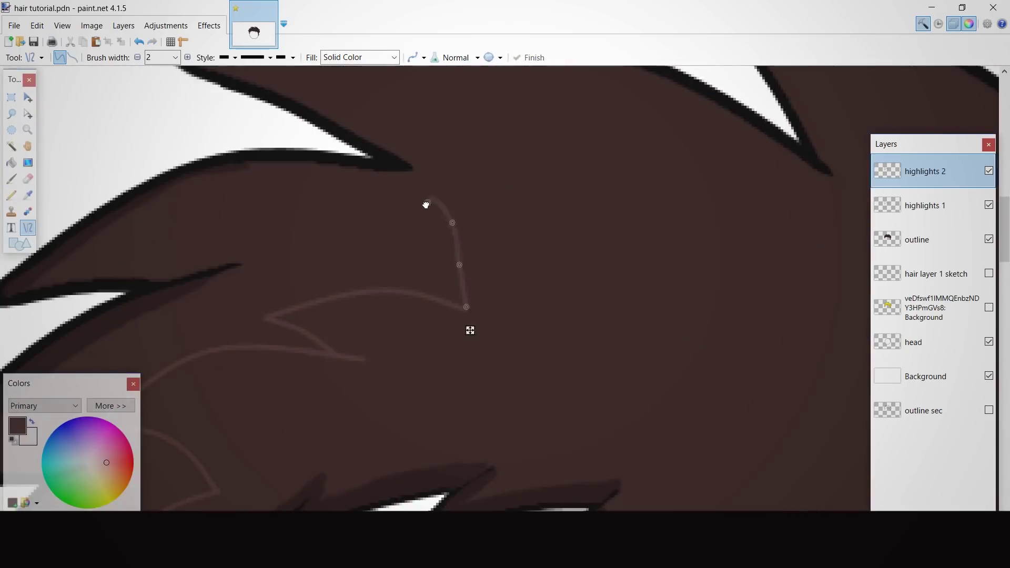
scroll(750, 313, down, 2)
scroll(485, 286, up, 4)
key(ctrl+z)
key(ctrl+z)
key(ctrl+z)
key(ctrl+z)
Draw a bent width 2 highlight curve from the inner part of the arch up beside the upper left notch
scroll(706, 273, down, 2)
scroll(683, 263, up, 2)
scroll(504, 394, down, 2)
drag(504, 394, 480, 271)
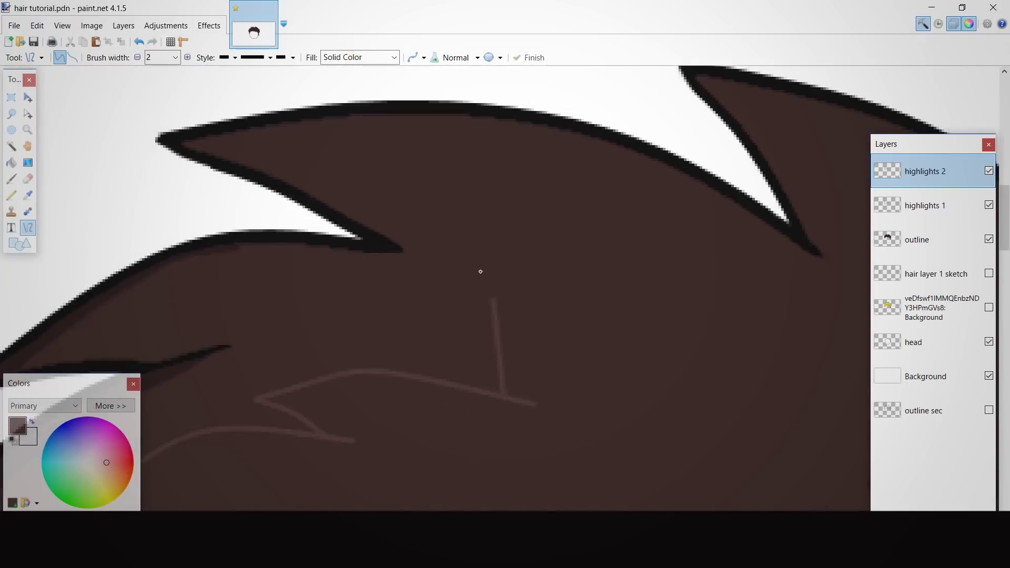
drag(807, 389, 809, 389)
Draw a long highlight curve from that upper tip down below the top notch and bow it along the hair's shape
scroll(808, 388, right, 5)
drag(191, 292, 200, 266)
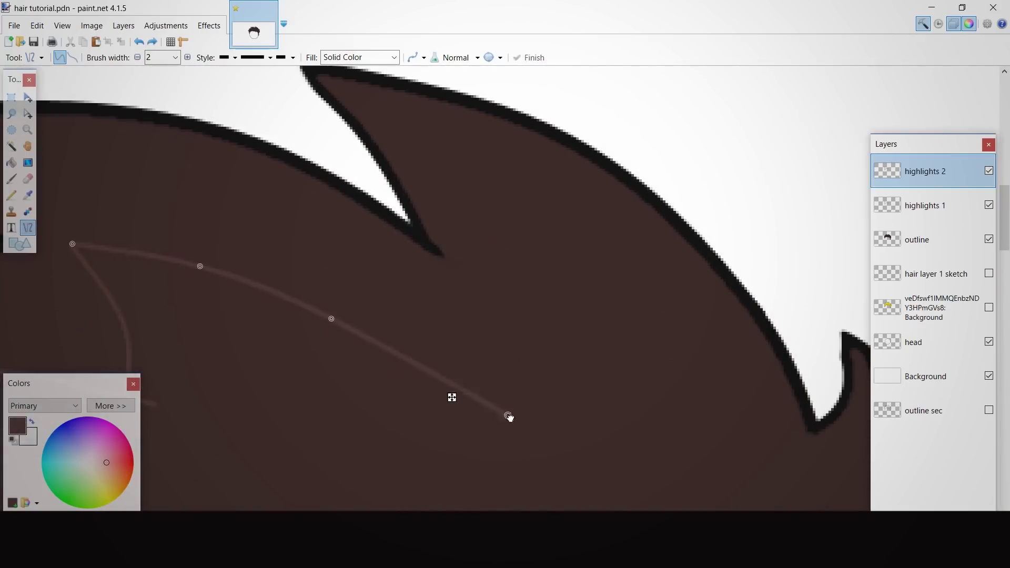
scroll(464, 485, down, 3)
scroll(414, 381, up, 3)
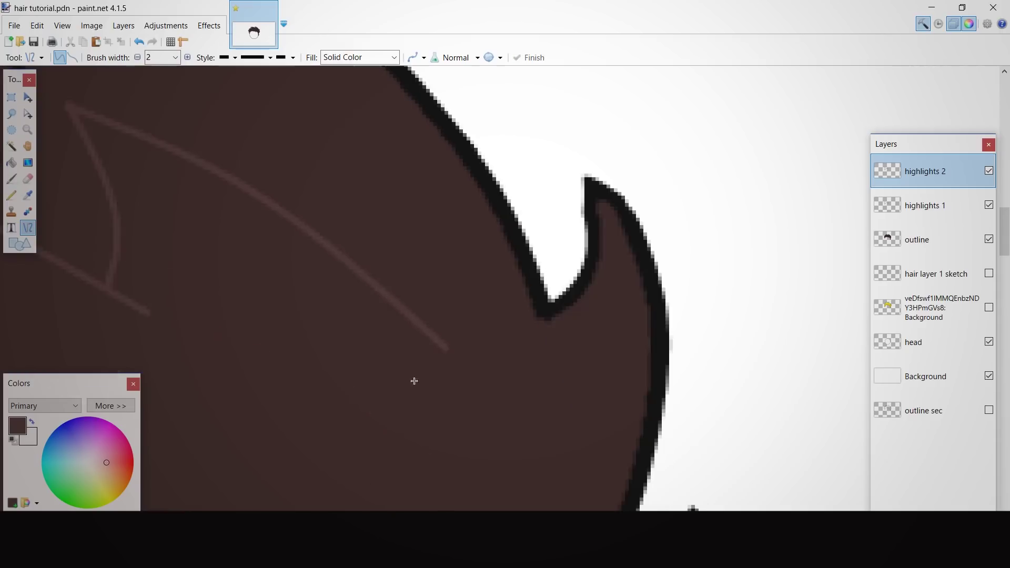
Continue the highlight line with a bent curve running down the right side of the hair toward the lower right notch
scroll(464, 319, down, 3)
drag(500, 374, 481, 472)
click(524, 315)
scroll(525, 315, down, 3)
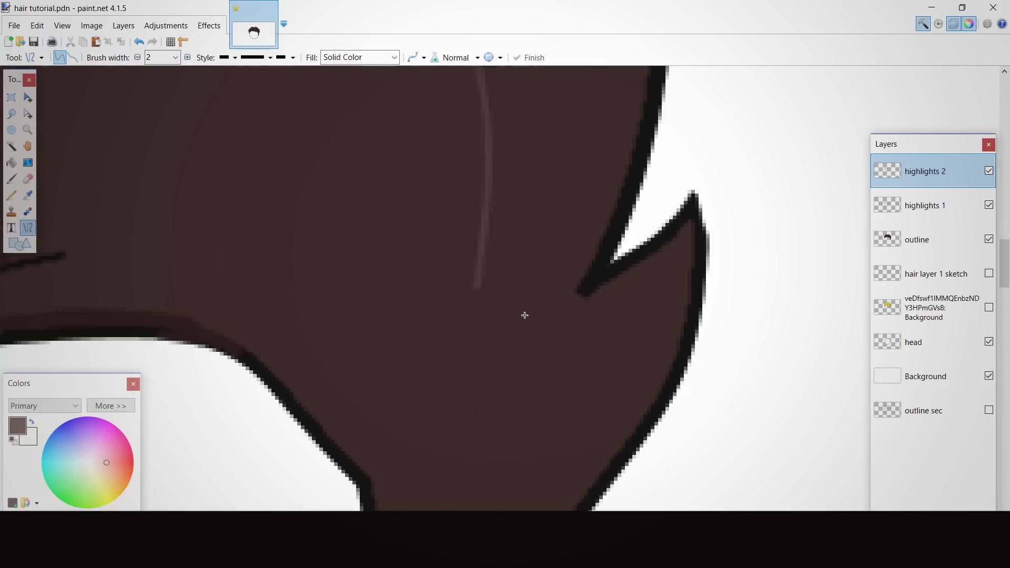
Draw a bent highlight curve from beside the lower right notch down into the right sideburn and back up its inner edge
drag(558, 316, 501, 494)
scroll(502, 492, down, 3)
drag(501, 308, 466, 379)
key(Return)
scroll(477, 368, down, 2)
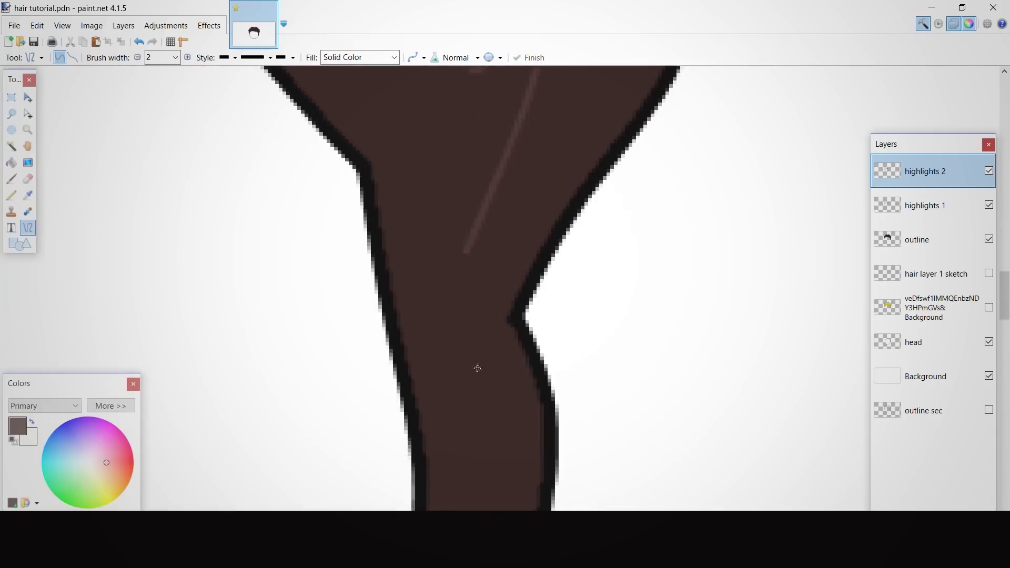
scroll(378, 357, up, 4)
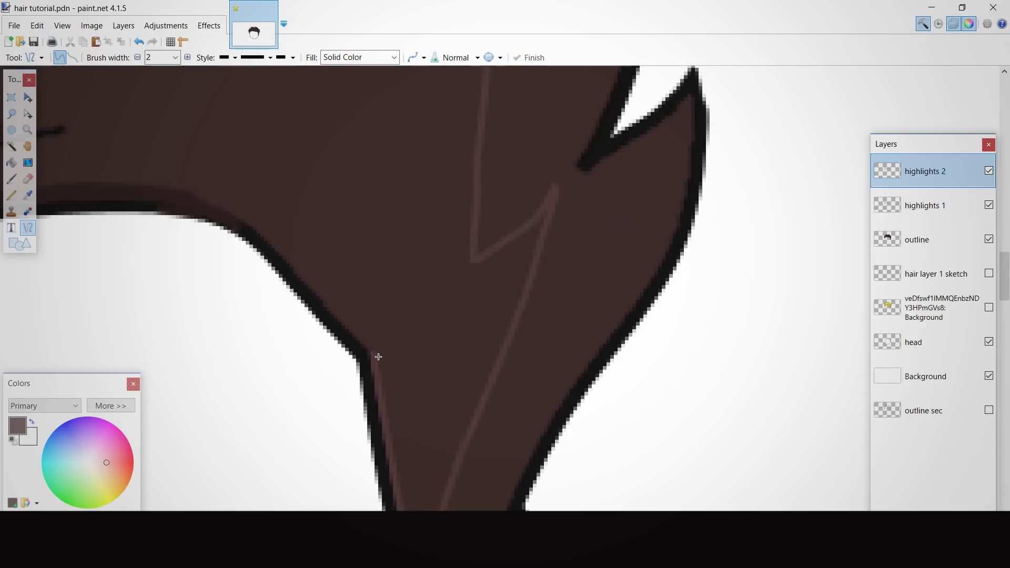
key(Return)
Draw the highlight line from the sideburn's inner corner up the hairline and bow it over the rightmost fringe arch
scroll(410, 314, up, 2)
scroll(410, 314, left, 4)
scroll(433, 322, down, 5)
scroll(461, 358, up, 5)
key(ctrl+z)
drag(435, 284, 417, 305)
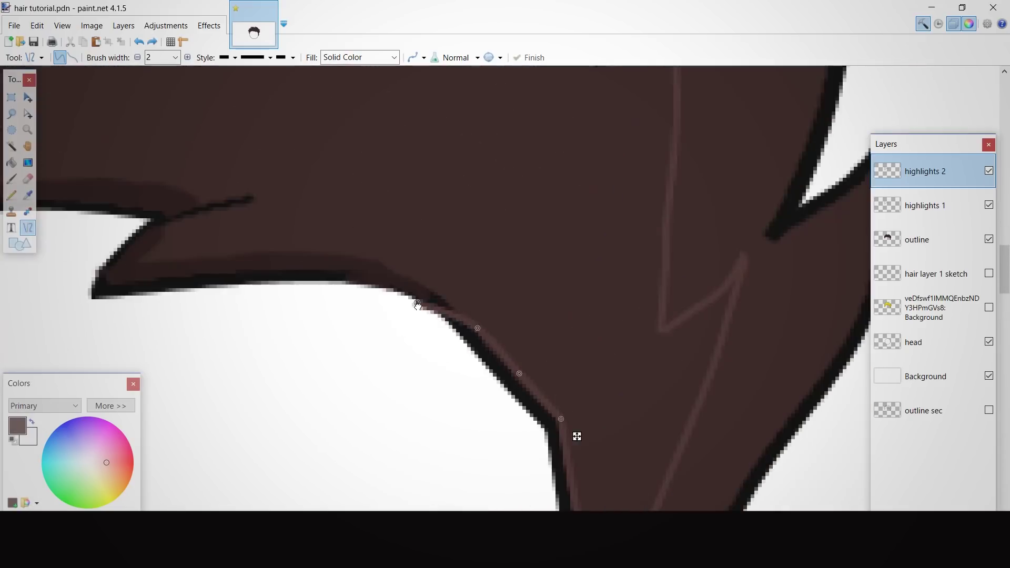
drag(338, 275, 339, 251)
drag(242, 267, 241, 248)
key(Return)
Trace the highlight line around the black crease at the rightmost fringe notch
scroll(247, 250, up, 4)
scroll(388, 246, left, 4)
drag(440, 226, 415, 200)
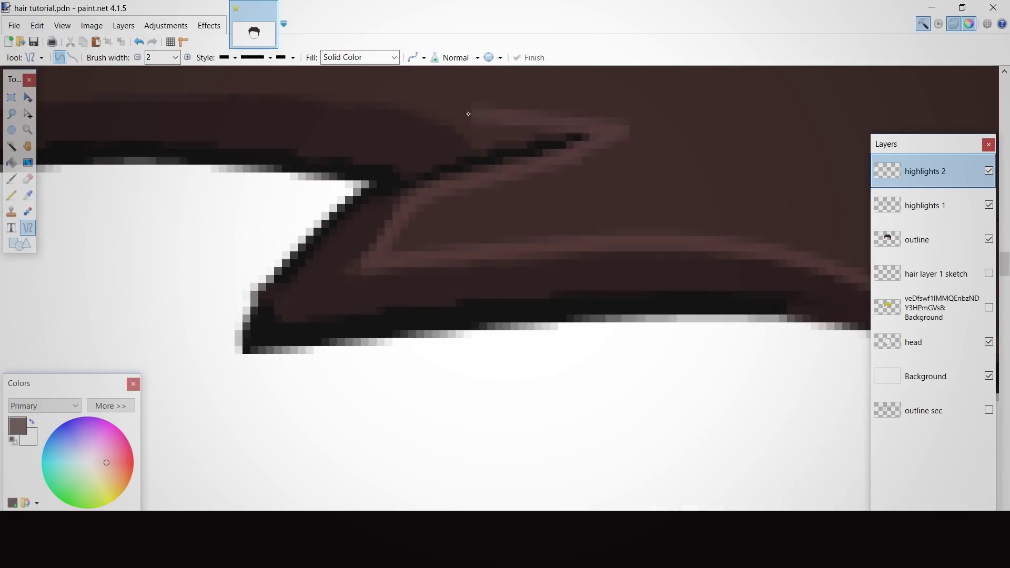
key(Return)
Draw a highlight curve inward from that crease over the second fringe arch and bow it upward
scroll(509, 135, down, 3)
drag(532, 279, 158, 301)
drag(407, 286, 401, 264)
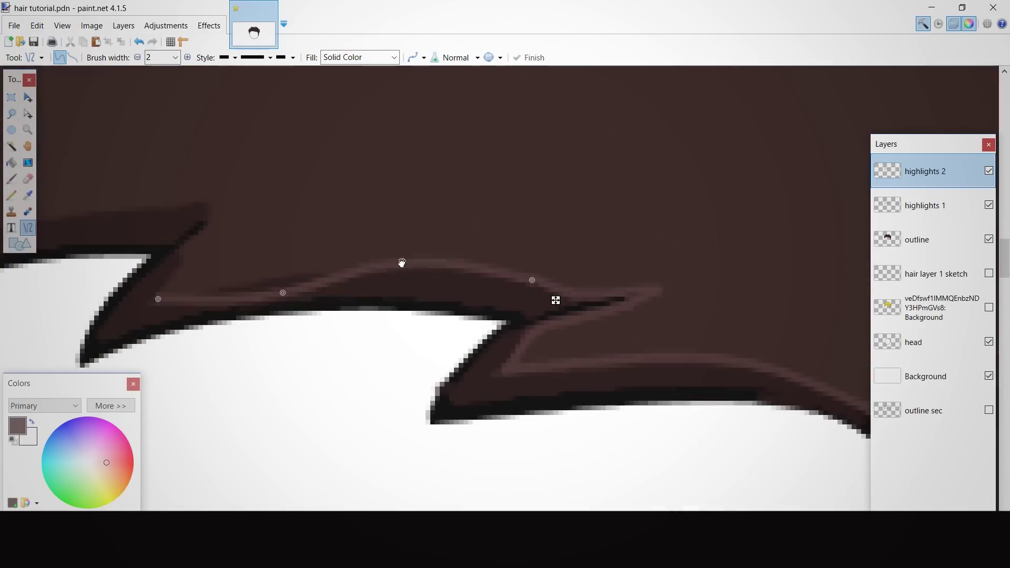
drag(283, 294, 272, 277)
key(Return)
Continue the highlight line up the second notch, along the third fringe arch and up the notch beyond it
scroll(337, 284, left, 4)
drag(347, 302, 391, 242)
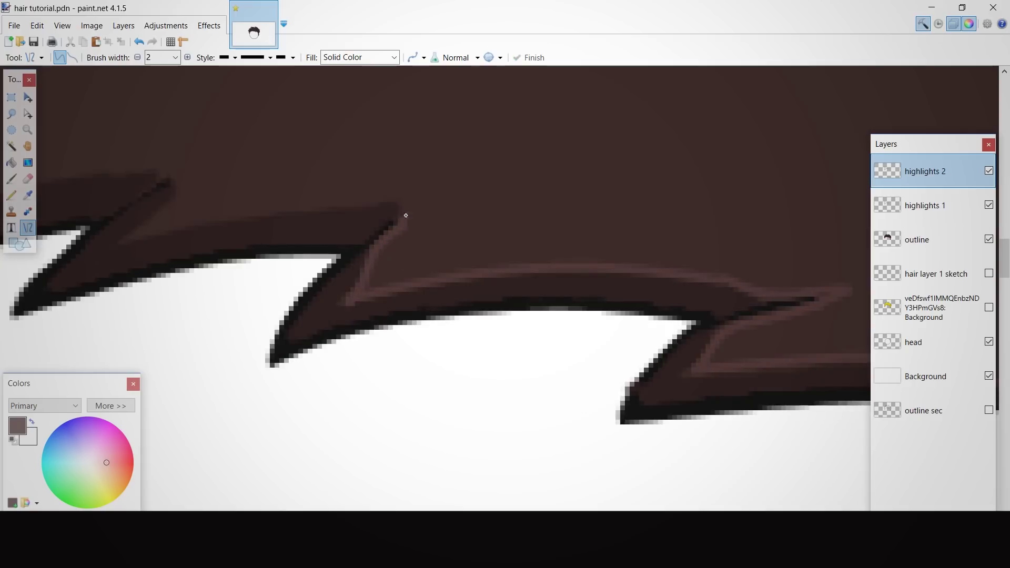
scroll(370, 239, left, 5)
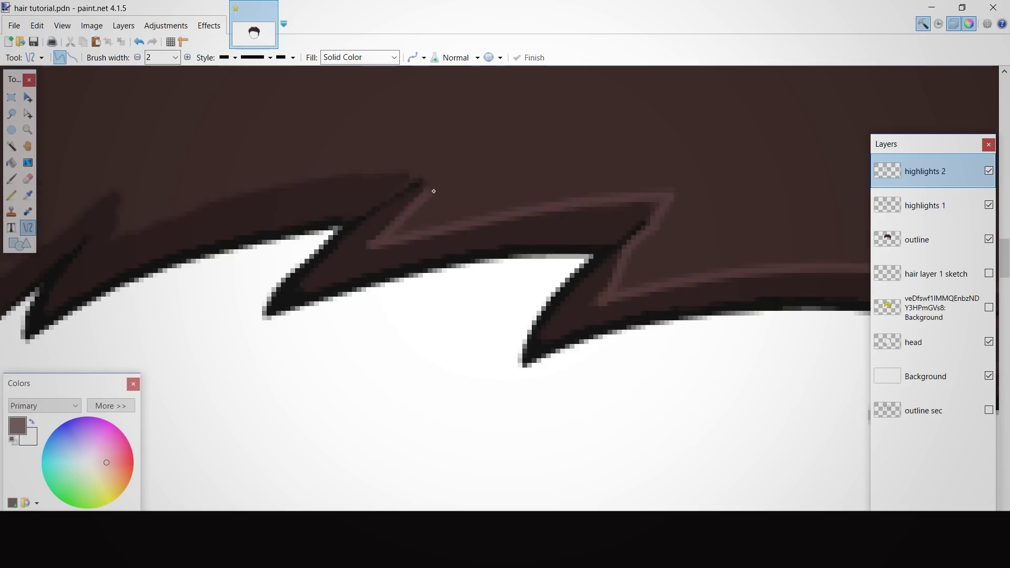
Draw a bowed highlight curve over the last wide fringe arch and a short line up the leftmost notch
drag(433, 180, 113, 237)
drag(327, 199, 333, 172)
drag(220, 217, 219, 205)
scroll(219, 205, left, 4)
key(Return)
drag(369, 235, 376, 184)
key(Return)
scroll(376, 184, left, 3)
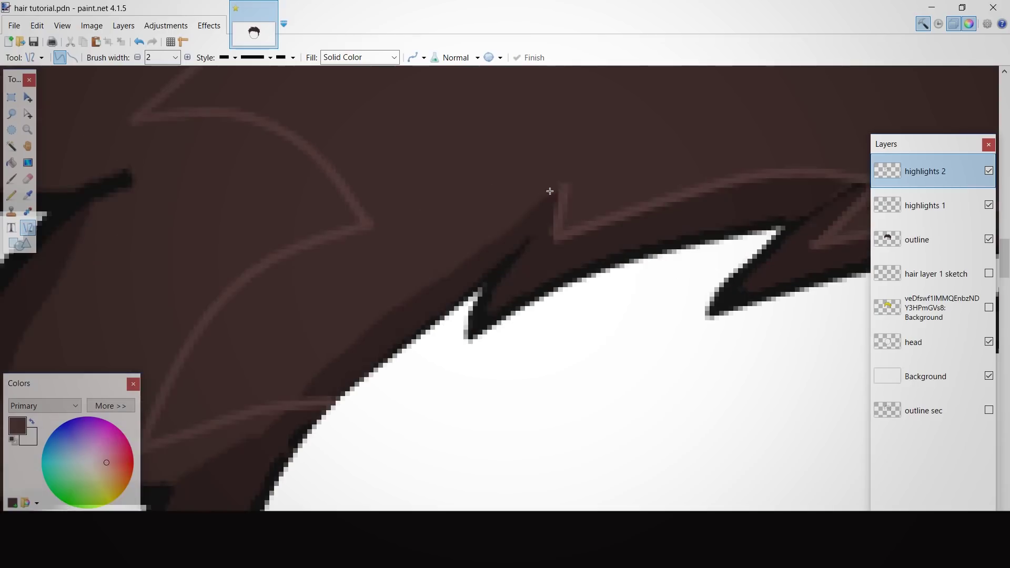
Draw a slightly bowed highlight curve from the leftmost notch down the hairline to meet the zigzag outline above the left sideburn
drag(556, 190, 297, 403)
drag(384, 332, 379, 322)
key(Return)
Erase the highlight overshoot where the lines meet above the left sideburn
scroll(554, 410, down, 6)
scroll(554, 410, up, 1)
click(28, 179)
scroll(310, 279, up, 7)
drag(352, 235, 324, 238)
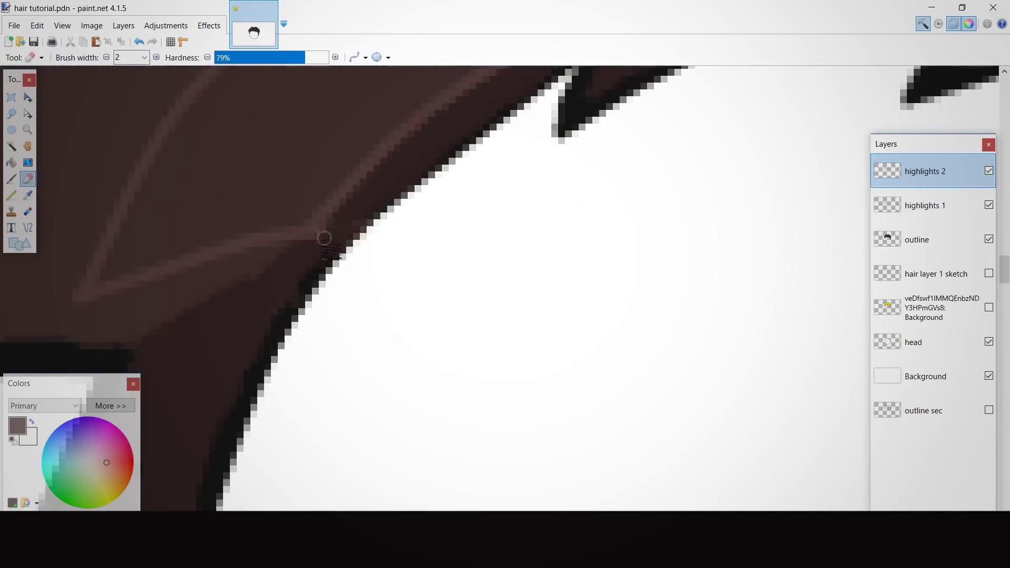
scroll(324, 238, down, 4)
scroll(484, 248, up, 5)
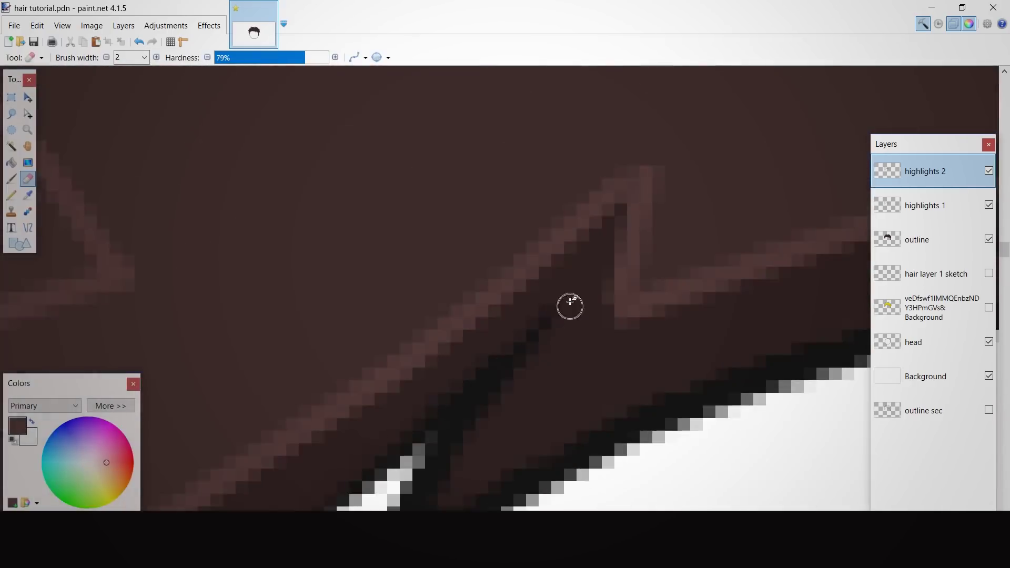
scroll(487, 453, down, 3)
scroll(631, 244, up, 2)
scroll(600, 367, down, 4)
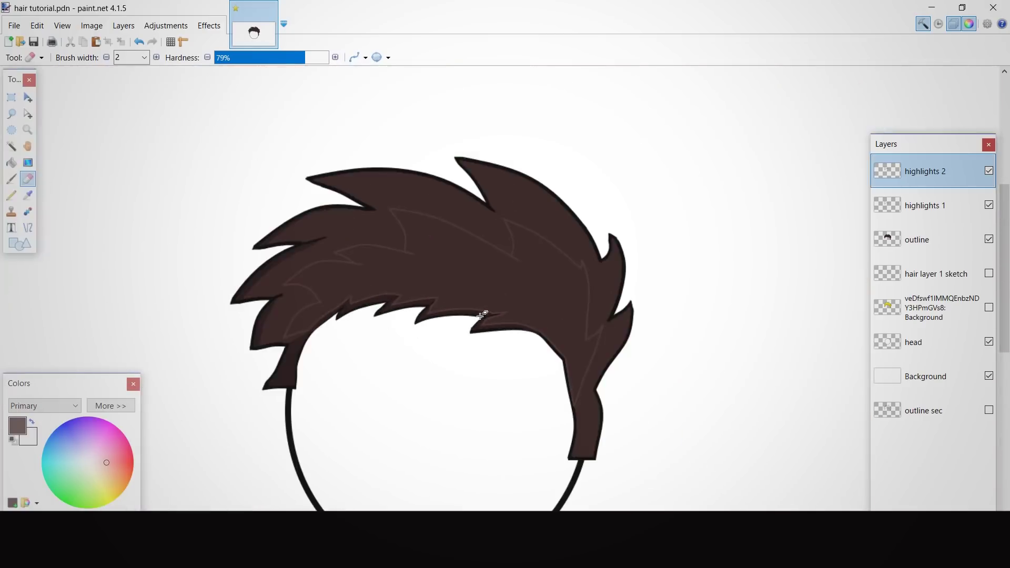
Choose the Paint Bucket and hide the outline, highlights 1 and head layers
key(f)
scroll(514, 288, up, 4)
scroll(668, 311, down, 2)
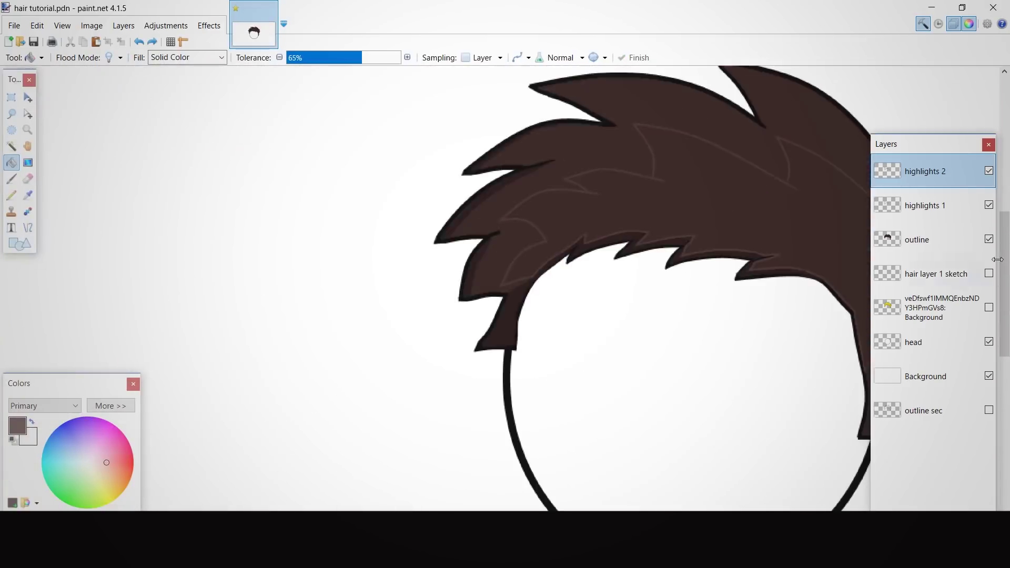
click(988, 239)
click(989, 205)
click(989, 342)
Fill the area enclosed by the highlight outline, adjusting the fill tolerance to 64%
scroll(805, 313, up, 2)
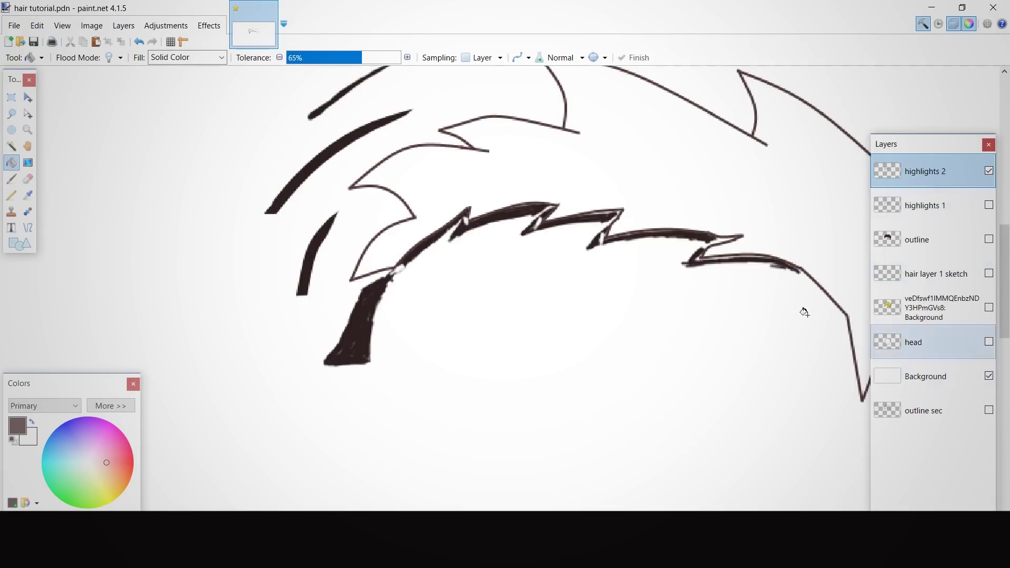
scroll(512, 268, up, 2)
click(438, 139)
click(314, 58)
scroll(468, 171, down, 2)
scroll(613, 355, up, 5)
drag(350, 58, 360, 58)
Show the highlights 1 and outline layers again and clean up the filled highlight at the leftmost fringe notch with the Eraser
click(988, 205)
click(989, 239)
scroll(991, 278, down, 2)
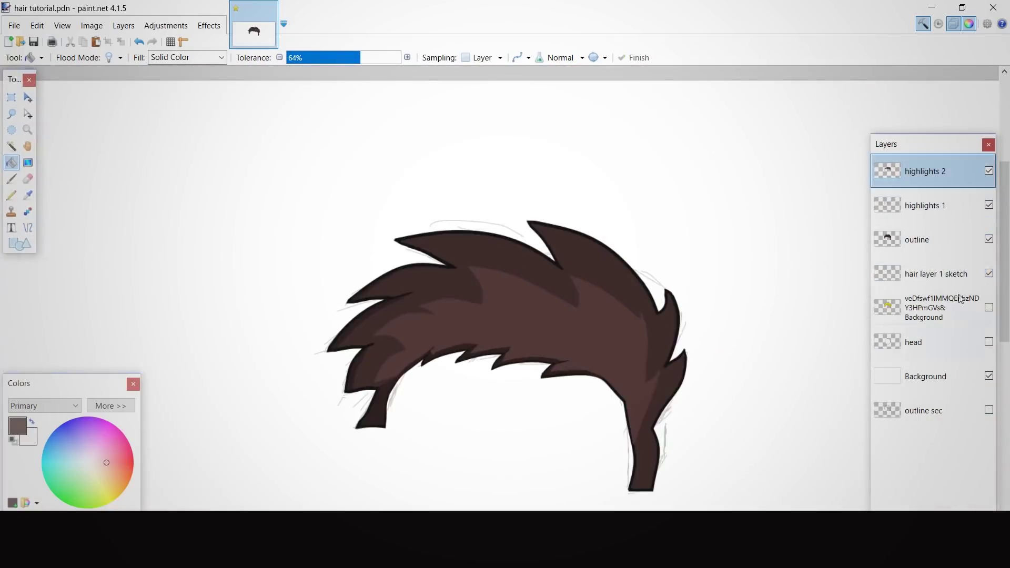
scroll(372, 388, up, 4)
key(e)
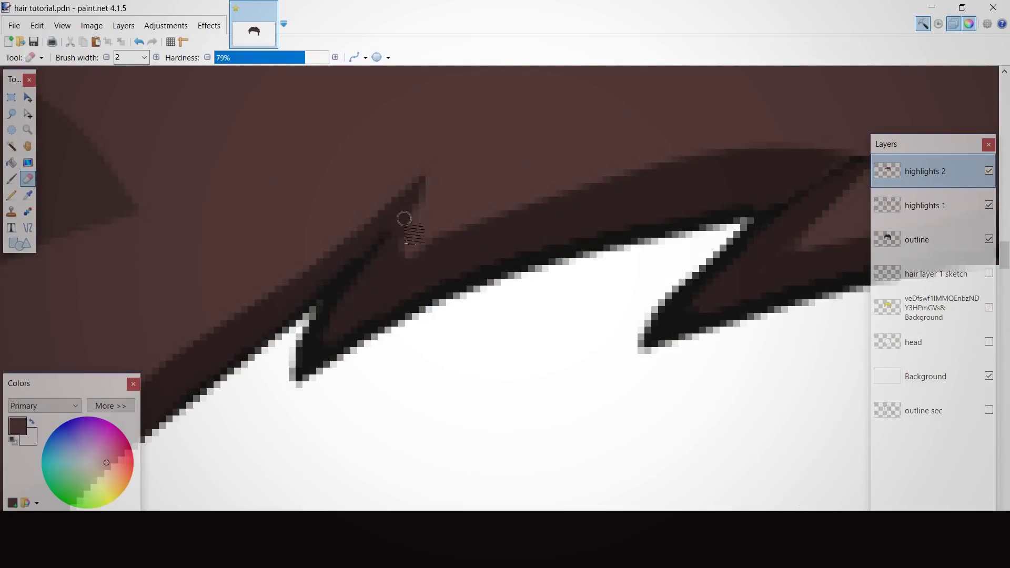
scroll(390, 311, down, 8)
Set the highlights 2 layer's opacity to 95
double_click(932, 185)
drag(586, 315, 537, 315)
drag(510, 221, 807, 187)
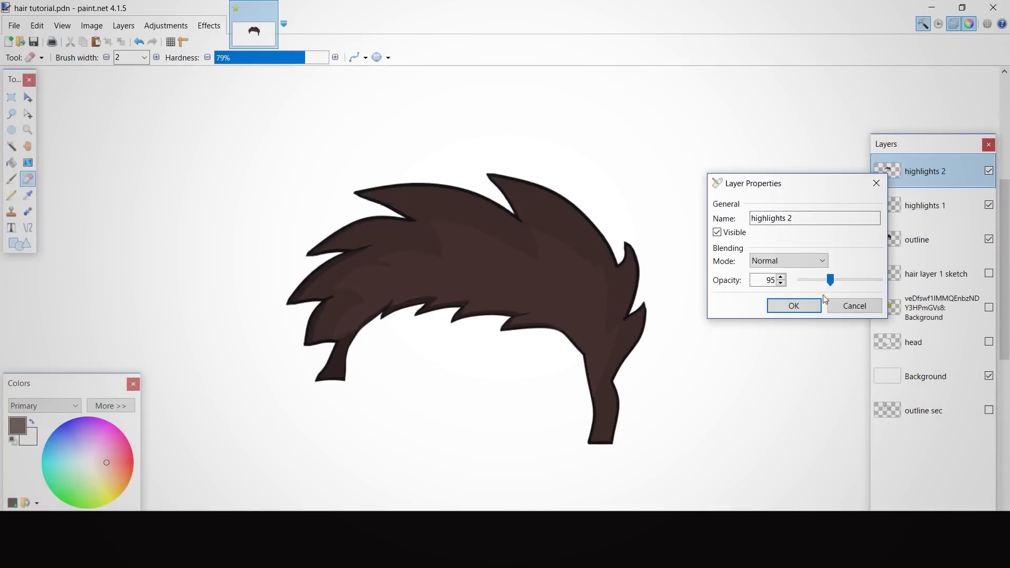
click(805, 305)
Set the Eraser to brush width 92 and 23% hardness, and expand the colour options
scroll(400, 363, down, 3)
scroll(410, 346, up, 10)
scroll(311, 279, down, 6)
scroll(209, 289, down, 2)
click(220, 58)
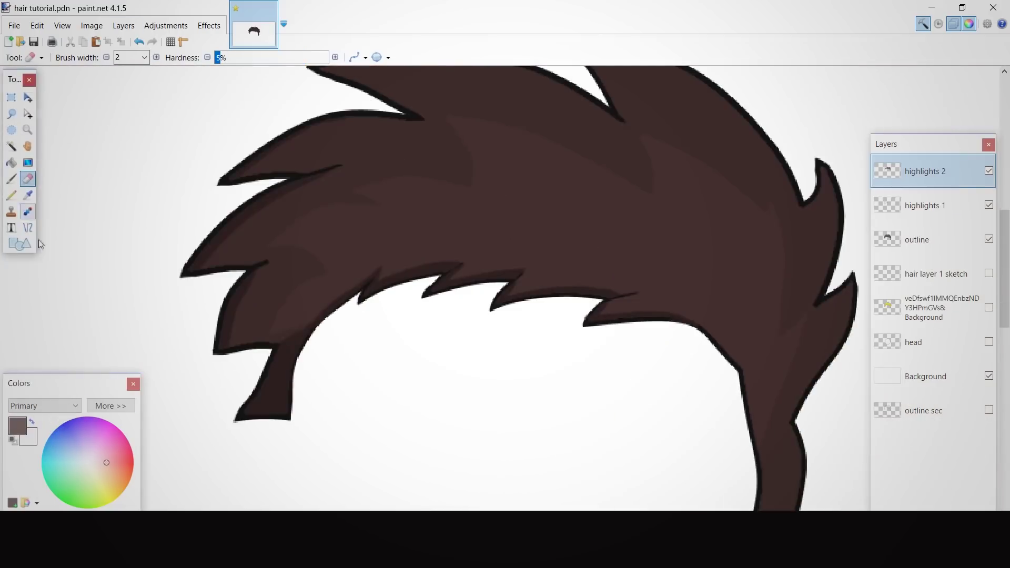
click(111, 406)
click(156, 57)
click(110, 406)
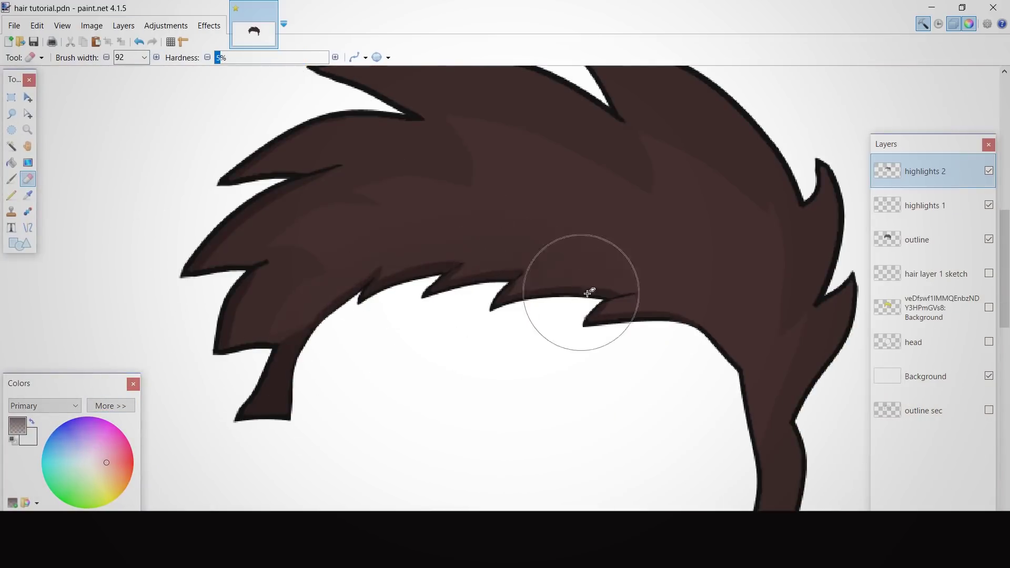
click(111, 405)
scroll(652, 340, up, 6)
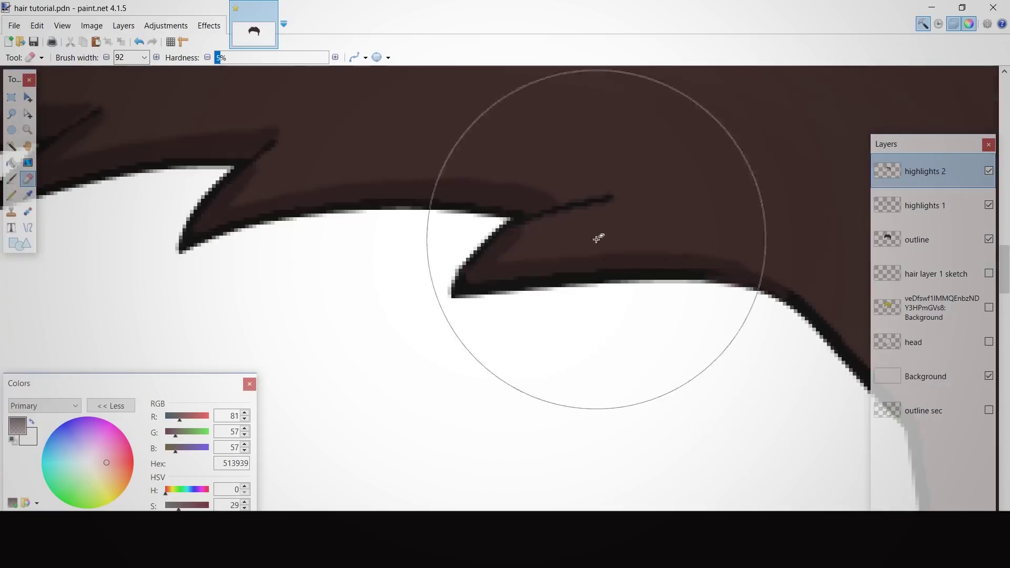
click(240, 58)
click(208, 548)
scroll(663, 191, down, 3)
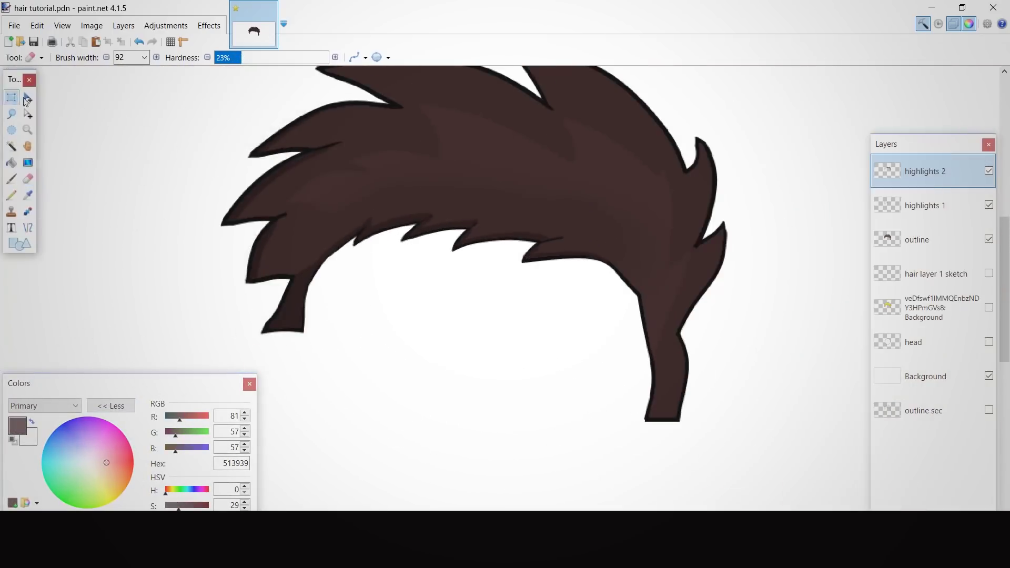
Soften the highlight's lower edge along the fringe with the large Eraser
scroll(480, 230, up, 2)
scroll(358, 415, down, 3)
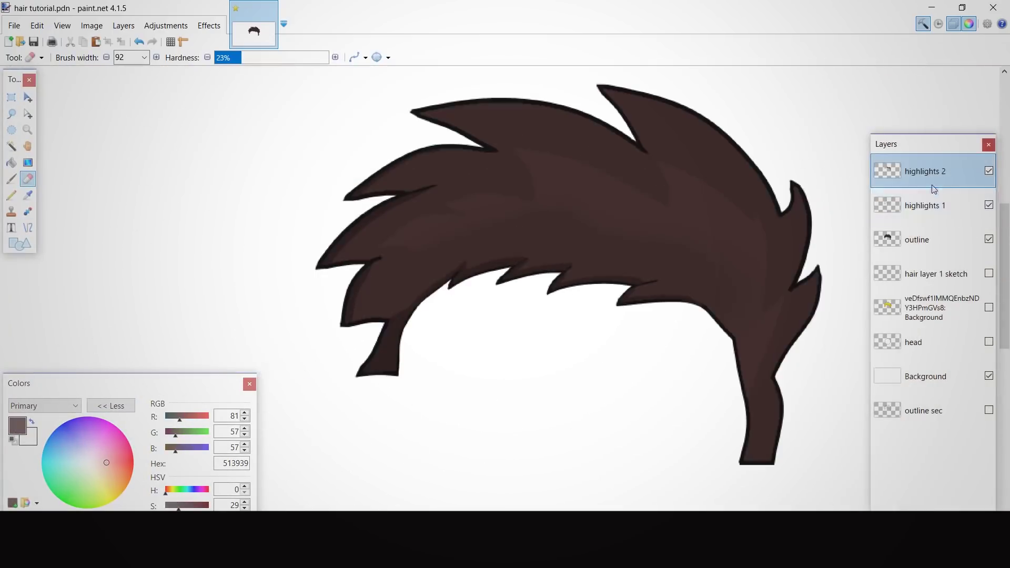
scroll(631, 337, up, 3)
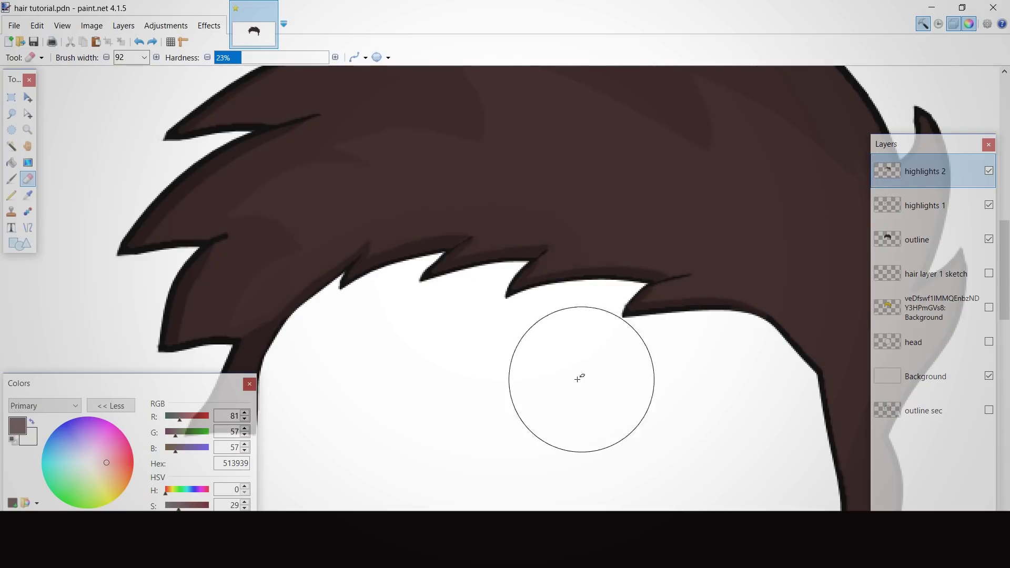
scroll(532, 354, down, 1)
scroll(572, 338, up, 2)
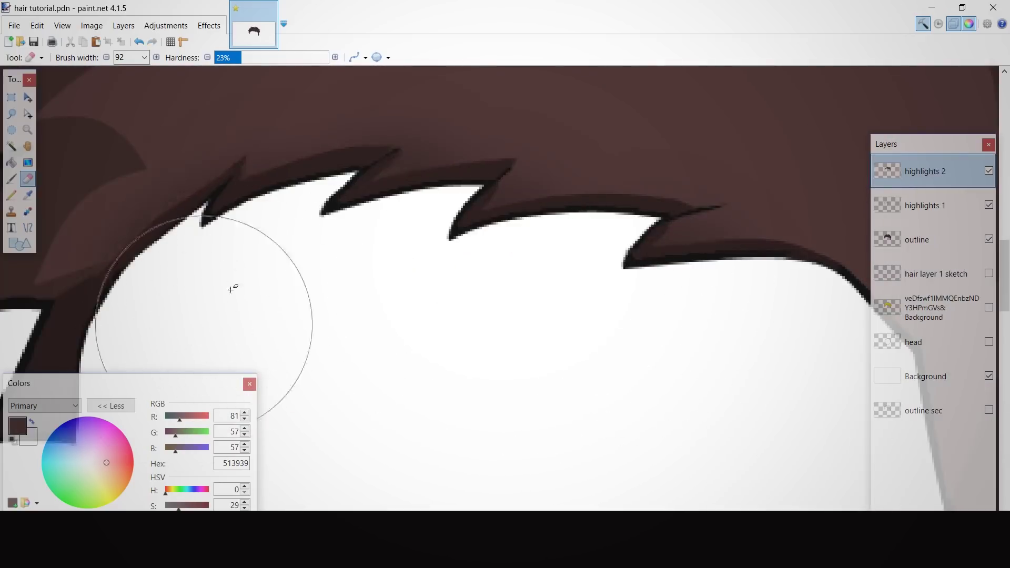
scroll(428, 417, down, 3)
scroll(410, 197, up, 3)
scroll(219, 185, down, 4)
Set the highlights 2 layer's opacity to 61 and show the head layer again
key(F4)
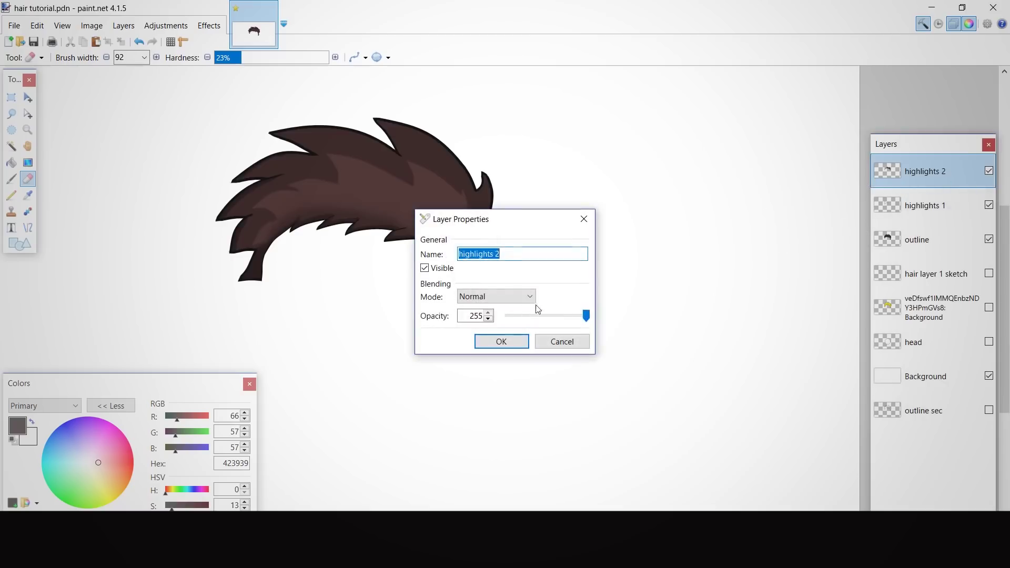
click(528, 315)
click(500, 342)
scroll(481, 370, up, 3)
scroll(482, 369, left, 3)
click(989, 342)
scroll(841, 393, down, 6)
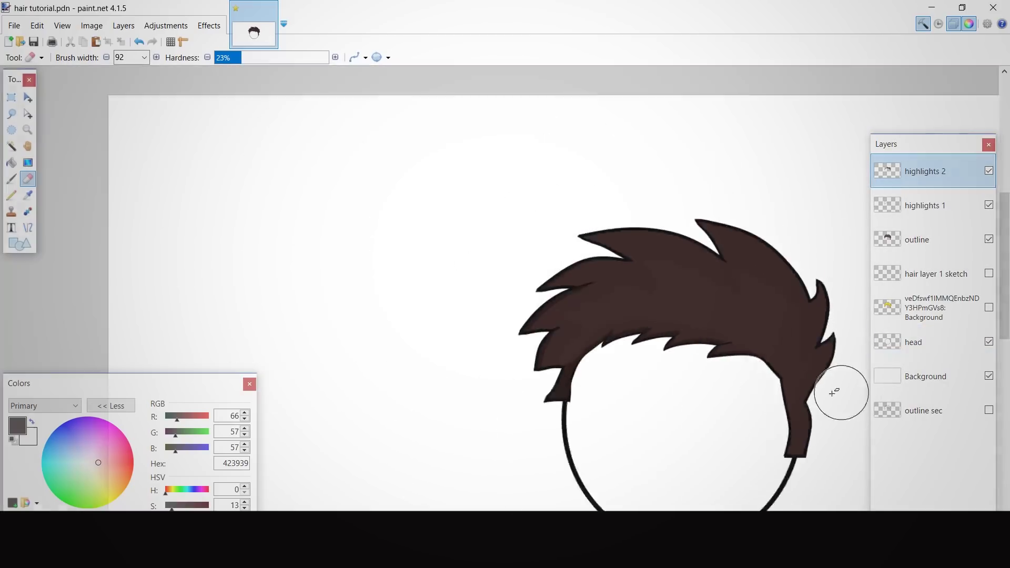
scroll(821, 390, right, 3)
Duplicate the highlights 2 layer and scale the copy down from its lower left corner
click(11, 97)
scroll(651, 326, up, 3)
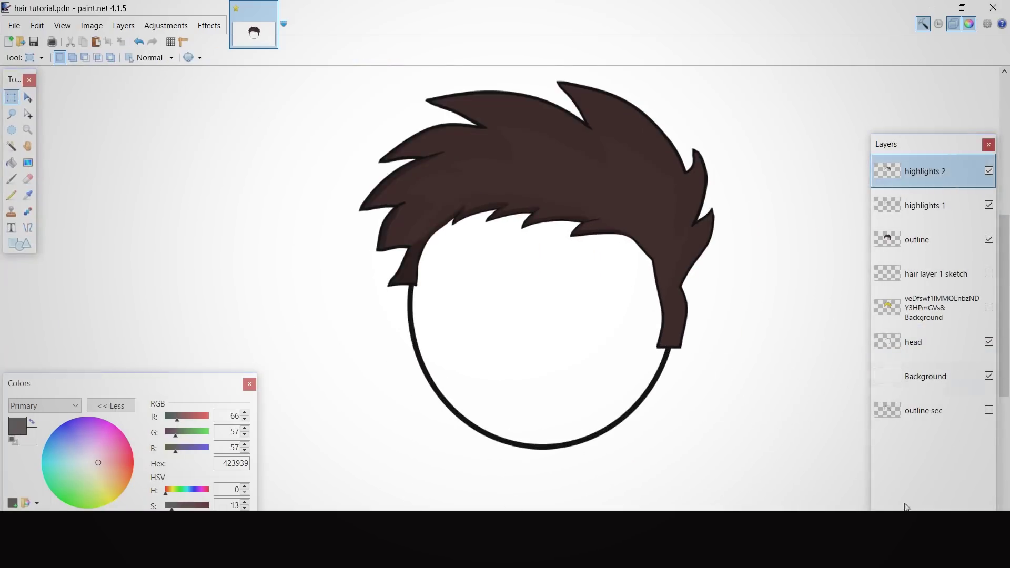
key(ctrl+shift+d)
key(m)
scroll(671, 163, down, 3)
drag(382, 388, 426, 362)
scroll(693, 247, up, 4)
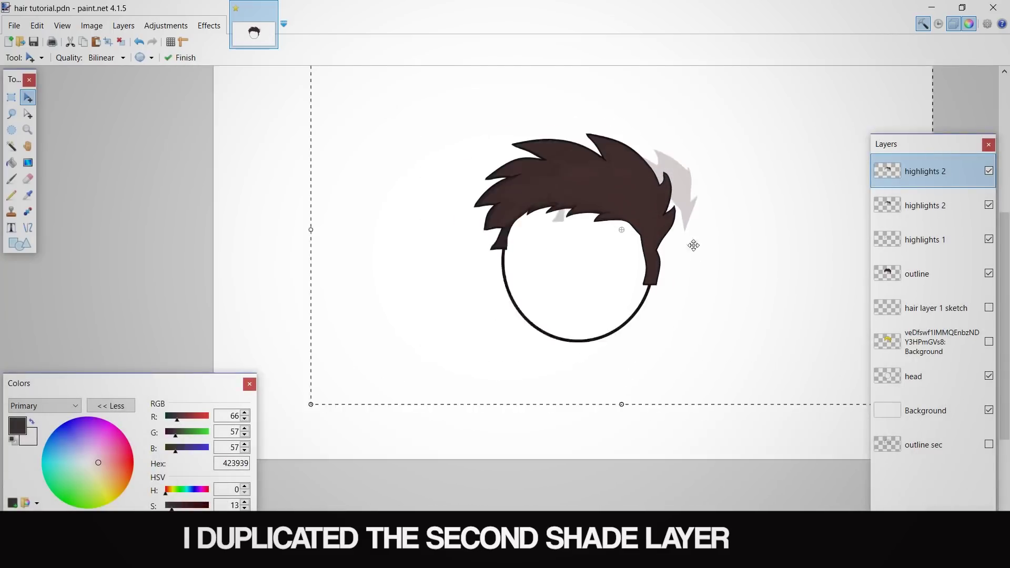
Move the smaller highlight copy left and down over the middle of the hair
drag(671, 254, 610, 282)
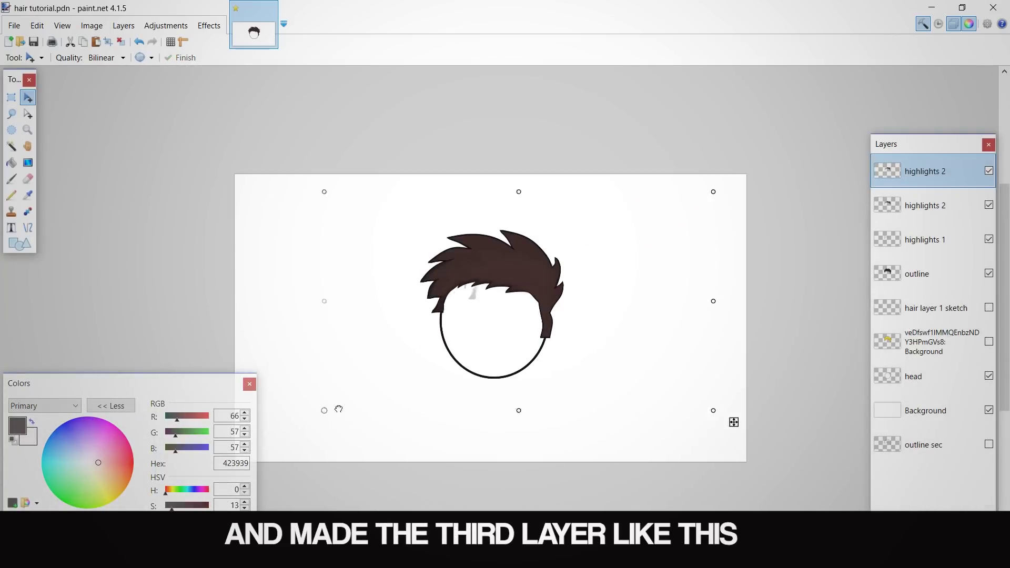
scroll(543, 286, up, 2)
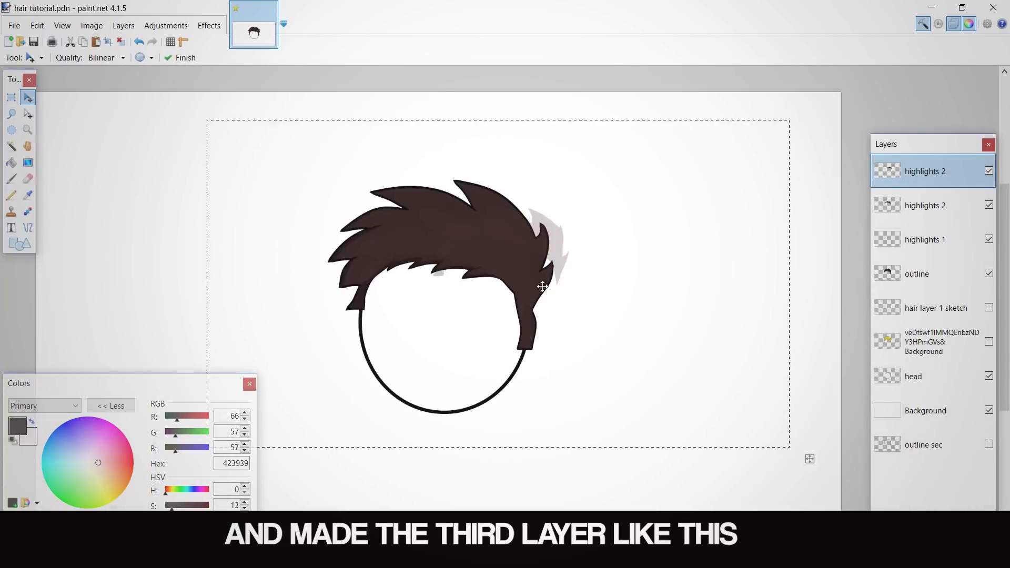
scroll(379, 249, up, 2)
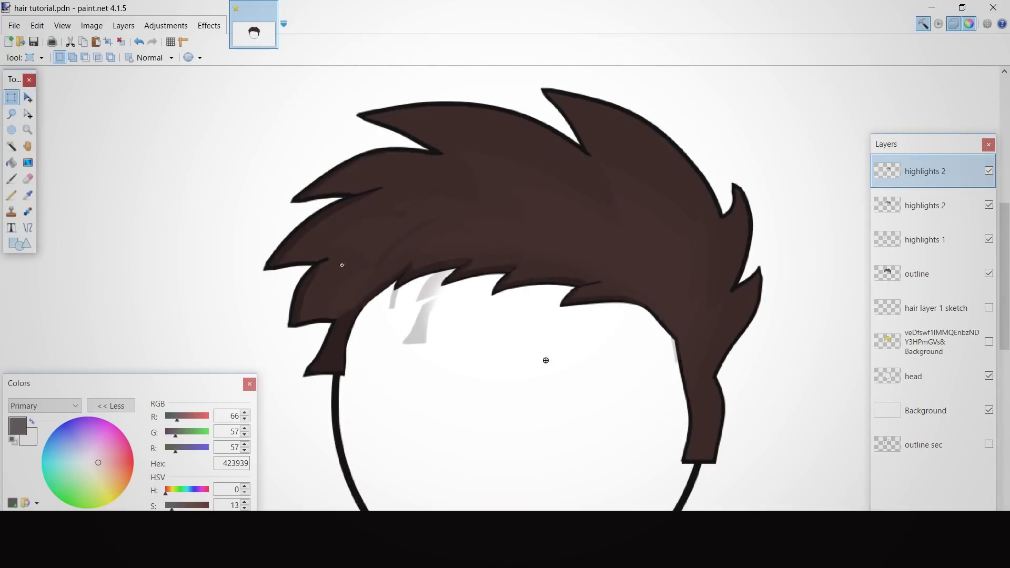
Select and delete the parts of the highlight copy that stick out around the left fringe
mouse_move(292, 155)
mouse_down()
mouse_move(437, 405)
mouse_move(402, 406)
mouse_up()
key(Delete)
mouse_move(500, 418)
mouse_down()
mouse_move(291, 293)
mouse_move(291, 315)
mouse_up()
key(Delete)
drag(435, 345, 417, 266)
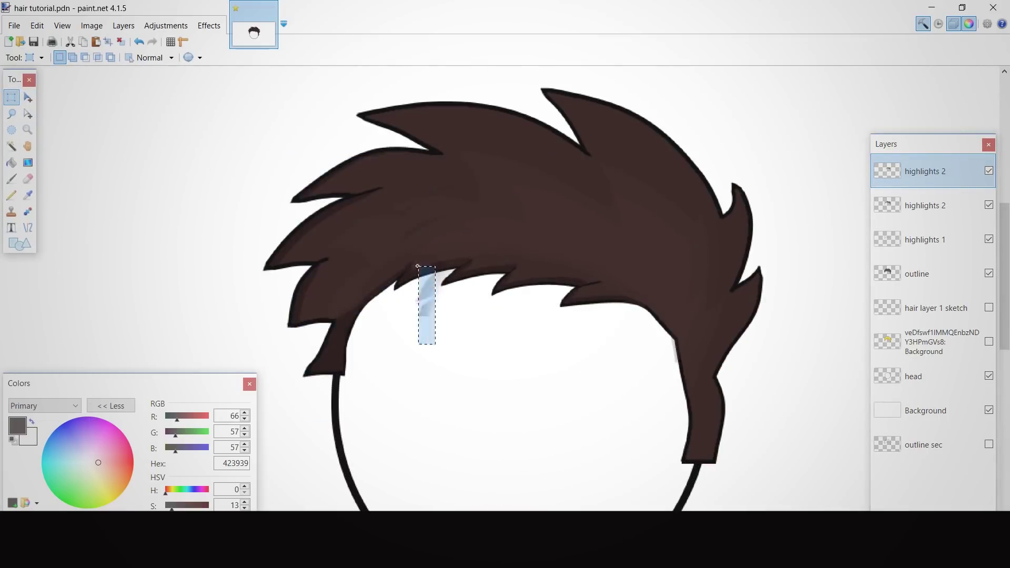
drag(390, 205, 421, 239)
click(511, 270)
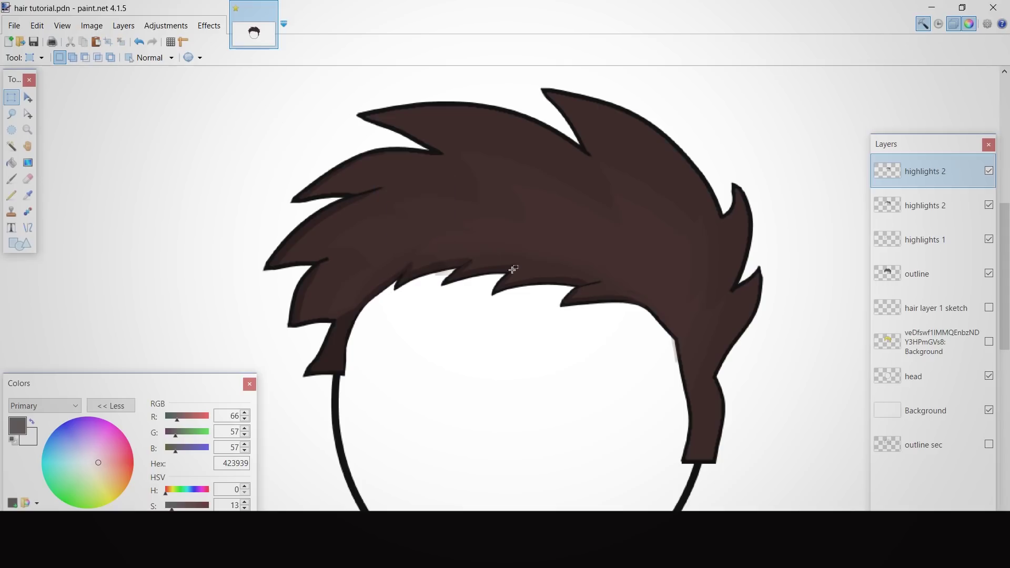
Erase the remaining stray bits of the highlight copy outside the hair with the Eraser at 100% hardness
drag(783, 491, 580, 384)
click(641, 425)
key(e)
scroll(686, 394, up, 2)
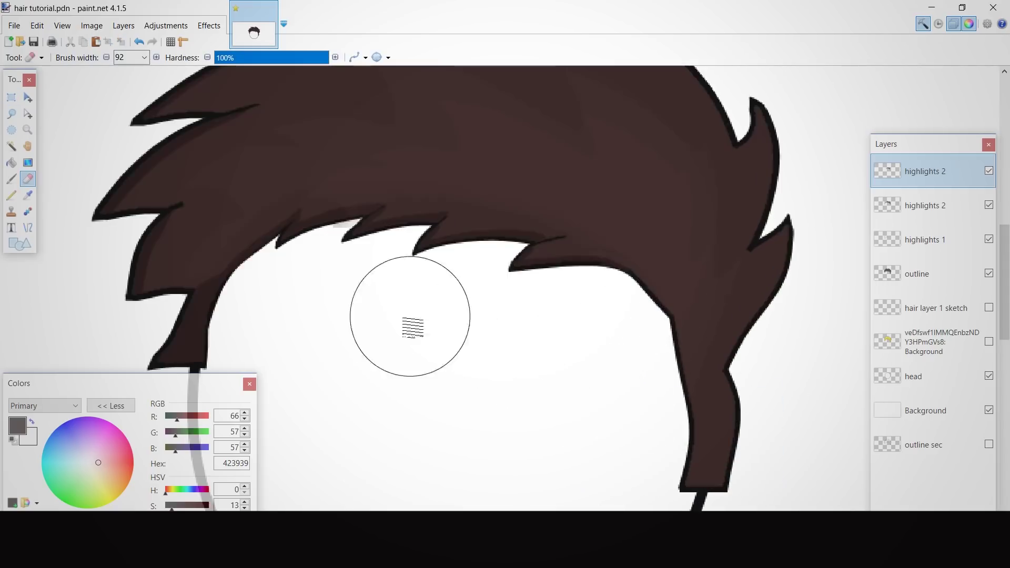
scroll(575, 343, down, 5)
scroll(555, 347, up, 2)
scroll(555, 353, down, 3)
scroll(555, 404, up, 5)
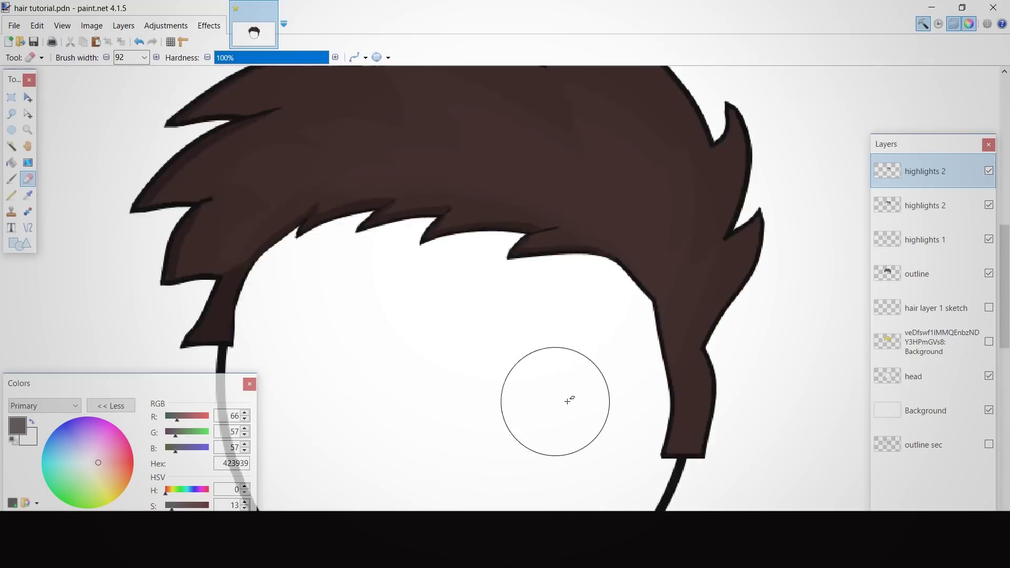
scroll(568, 407, down, 4)
scroll(631, 423, up, 3)
Rename the uppermost highlights 2 copy as highlights 3
double_click(924, 177)
click(499, 255)
text(3)
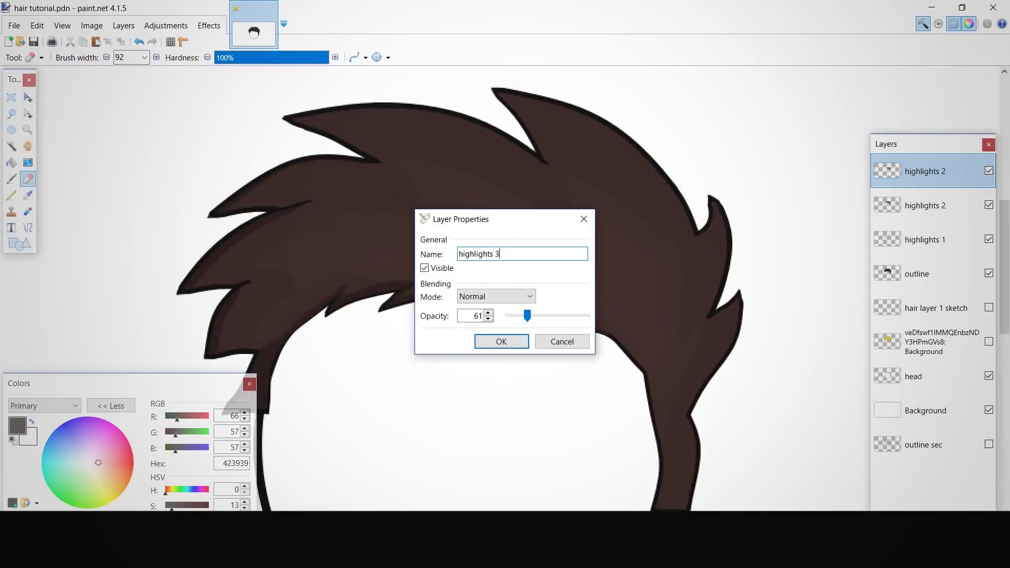
key(Return)
scroll(440, 327, down, 1)
key(s)
scroll(463, 286, down, 2)
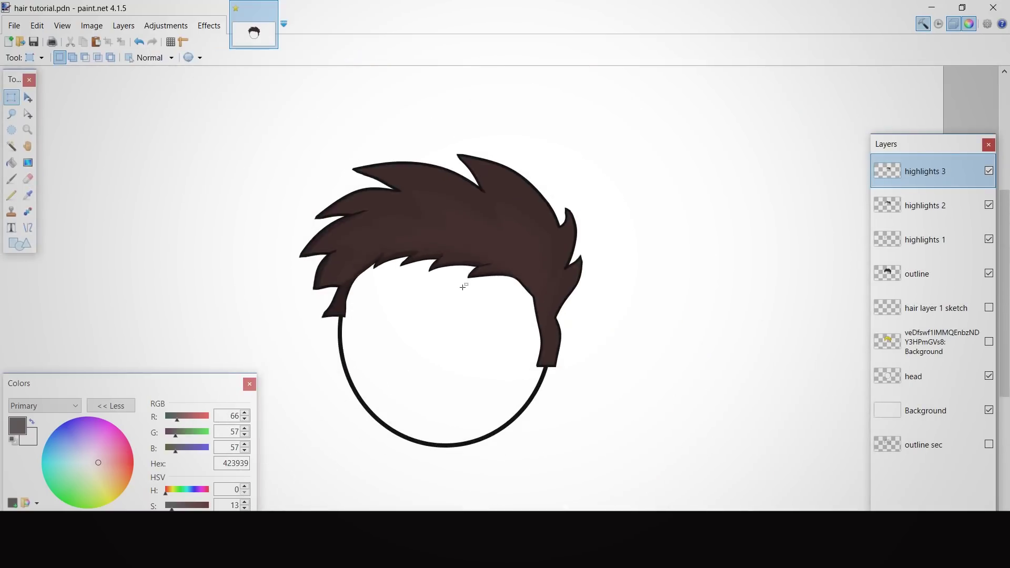
Add a new layer above highlights 3 and name it edge highlight
scroll(463, 286, up, 2)
key(ctrl+shift+n)
key(F4)
text(edge hghlight)
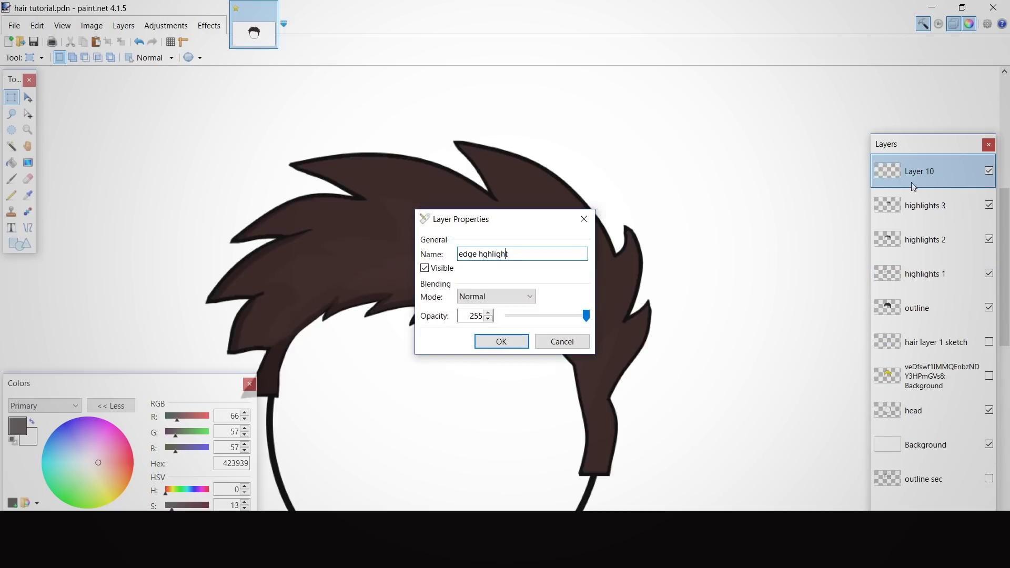
key(Return)
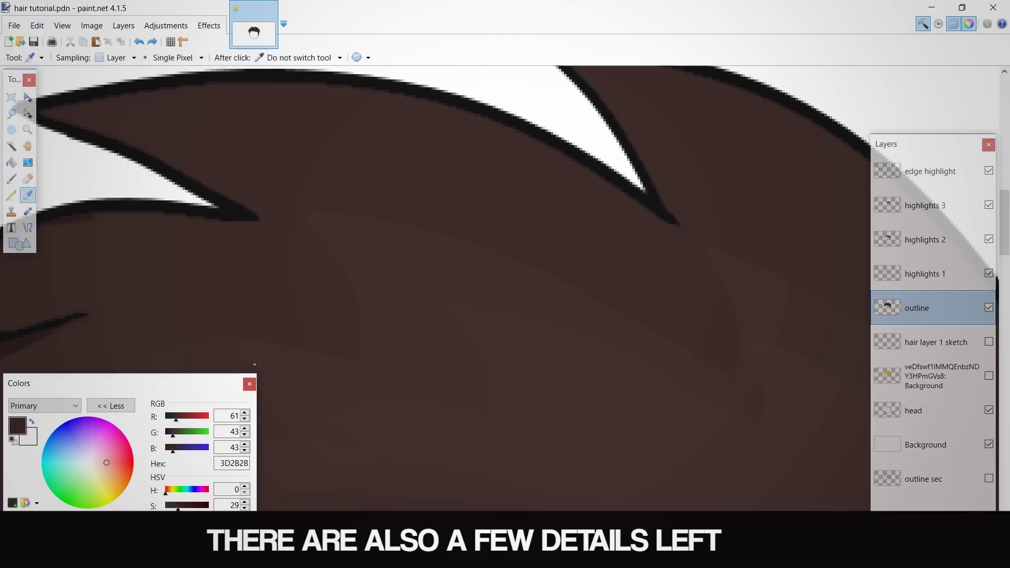
On the outline layer, sample the hair colour, darken it to 2B1E1E and draw a width 2 curve inside the upper left hair spike
click(254, 364)
key(o)
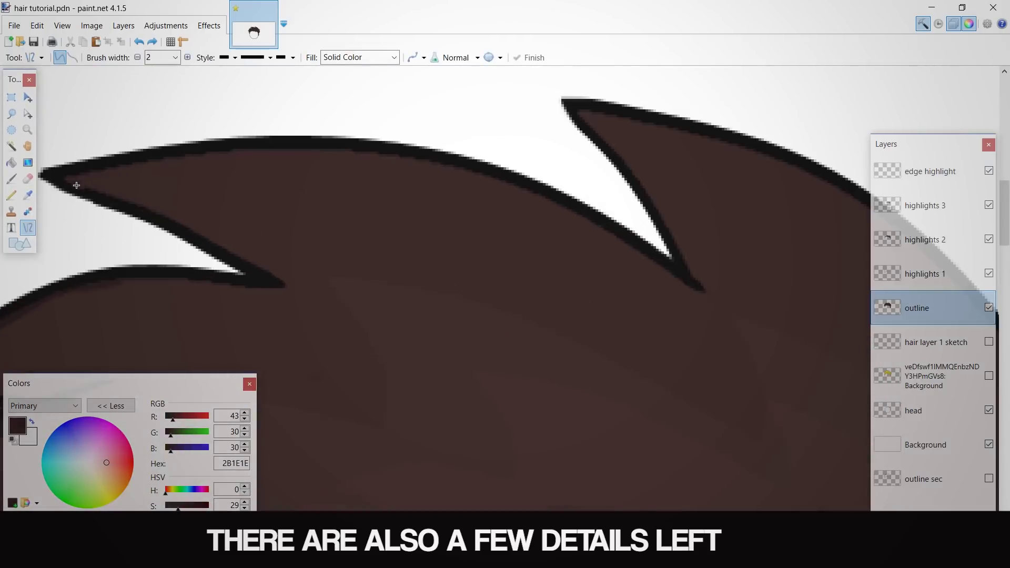
drag(65, 179, 689, 287)
drag(478, 248, 470, 223)
drag(270, 214, 274, 189)
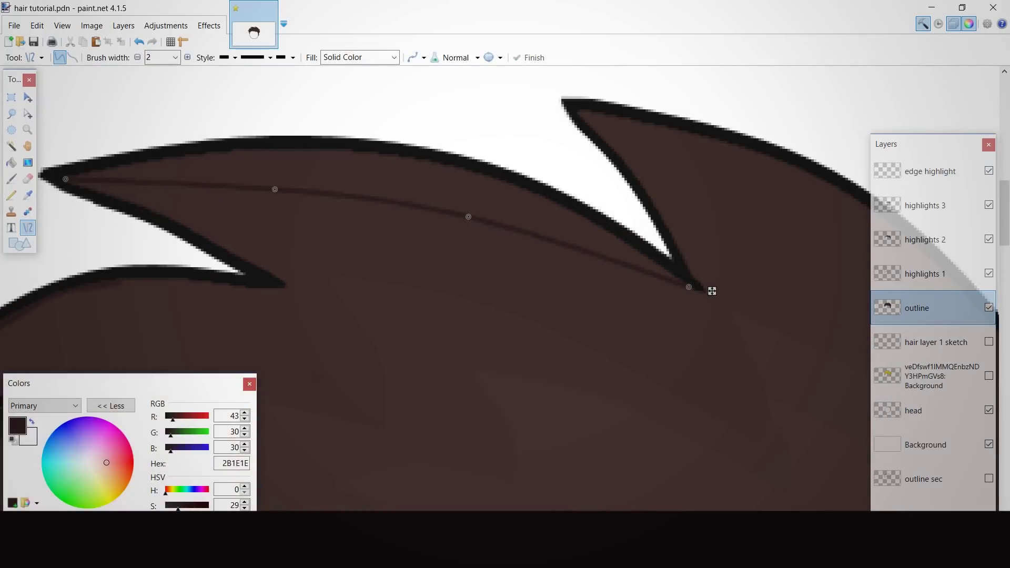
Fill the strip between the curve and the outline with dark brown 332424, reducing the fill tolerance to contain the colour
key(f)
scroll(389, 164, down, 3)
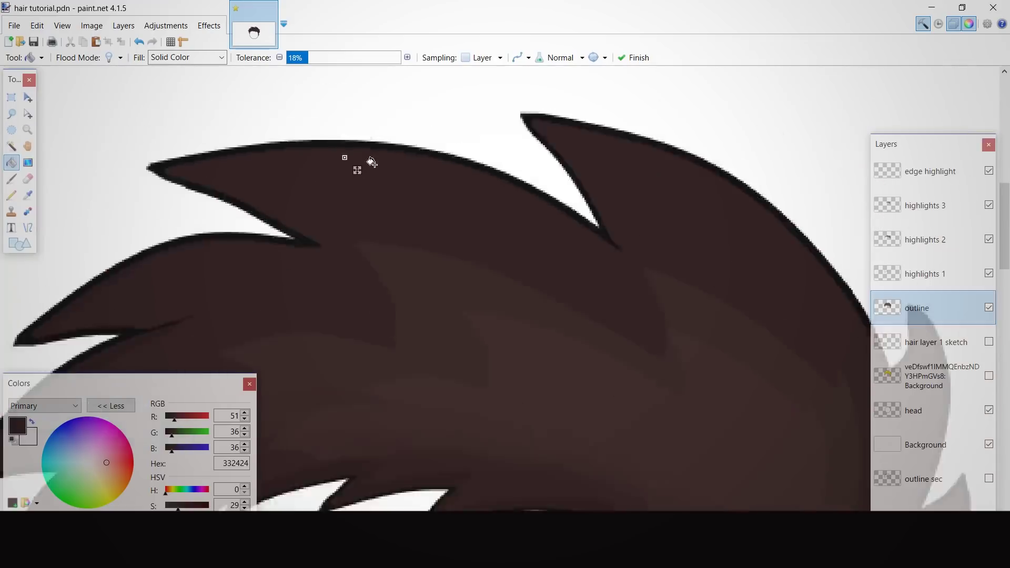
drag(307, 59, 301, 61)
key(s)
scroll(190, 187, down, 5)
scroll(210, 208, up, 5)
scroll(261, 218, up, 1)
Draw a curve inside the next spike down on the hair's left side and fill the strip above it with 332424
key(o)
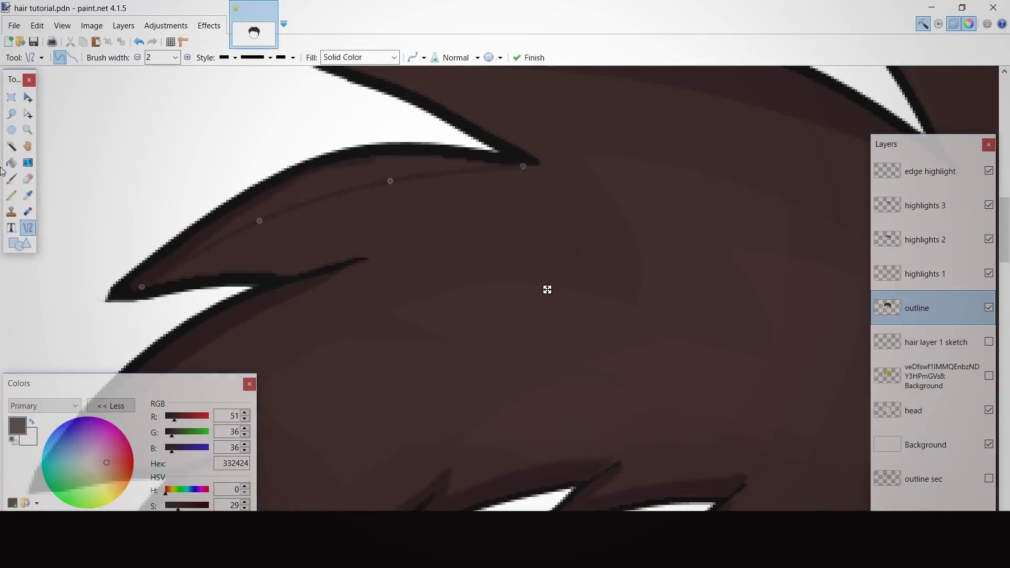
click(11, 163)
click(312, 192)
scroll(281, 219, down, 3)
click(11, 98)
scroll(379, 184, down, 5)
scroll(345, 249, up, 3)
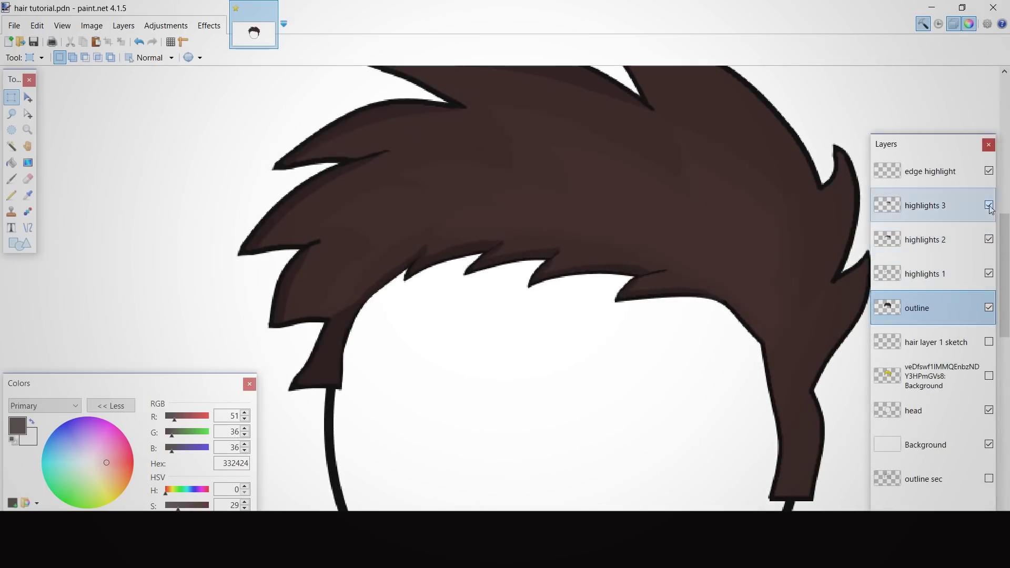
Set the highlights 1 layer's opacity to 95
scroll(379, 295, down, 3)
scroll(368, 294, up, 2)
double_click(980, 278)
drag(586, 317, 537, 318)
drag(518, 221, 813, 192)
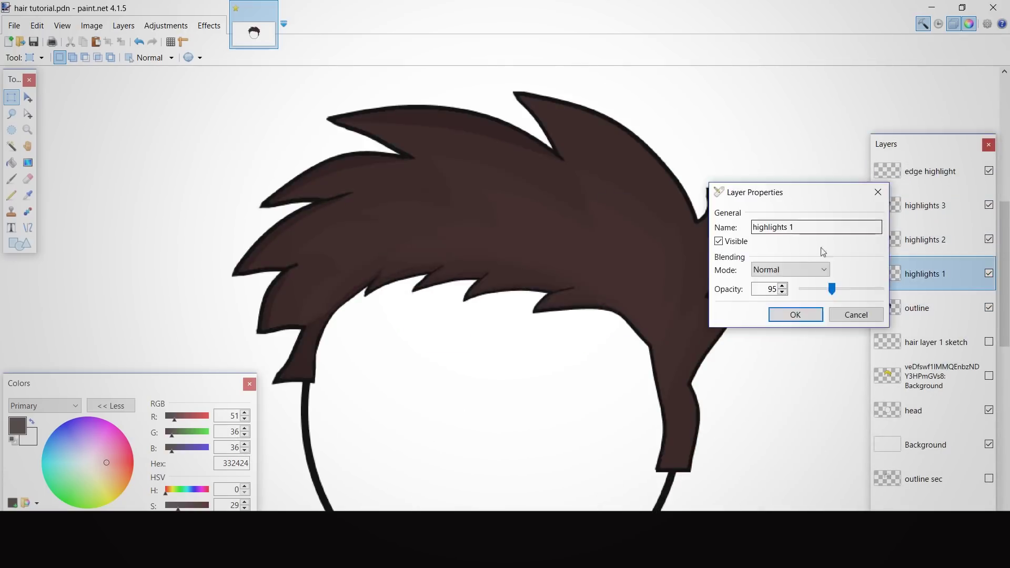
click(795, 314)
scroll(605, 282, down, 2)
scroll(626, 222, up, 2)
scroll(442, 288, down, 2)
scroll(442, 284, up, 4)
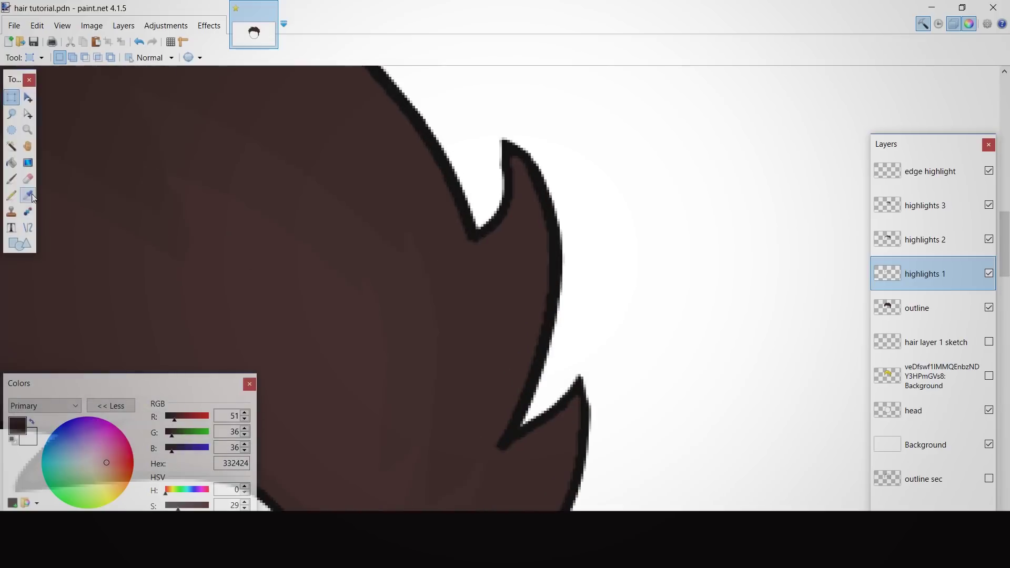
key(o)
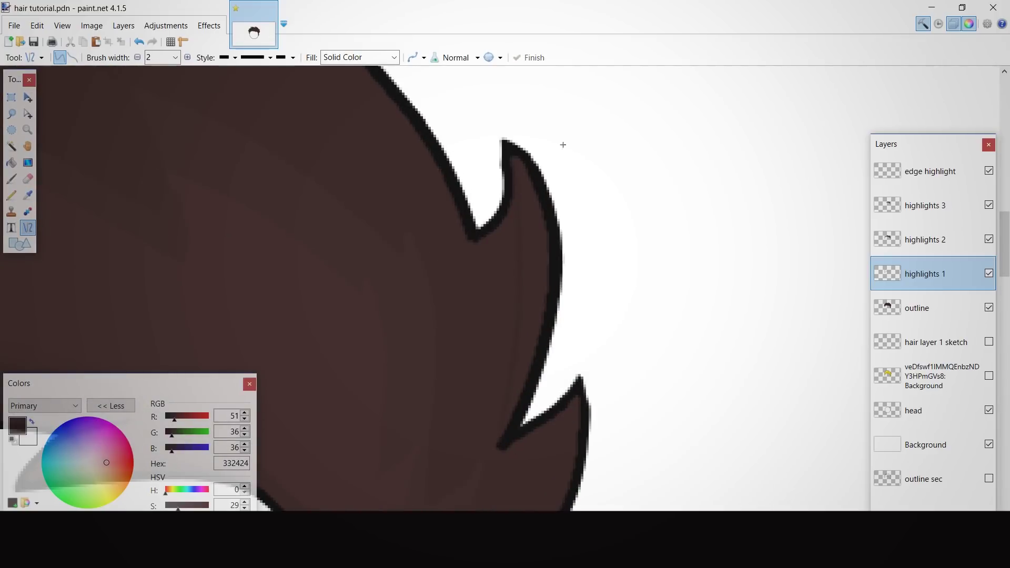
click(12, 162)
click(538, 238)
key(ctrl+z)
key(ctrl+z)
key(ctrl+z)
key(ctrl+z)
key(ctrl+z)
key(ctrl+z)
key(ctrl+z)
key(ctrl+z)
click(938, 23)
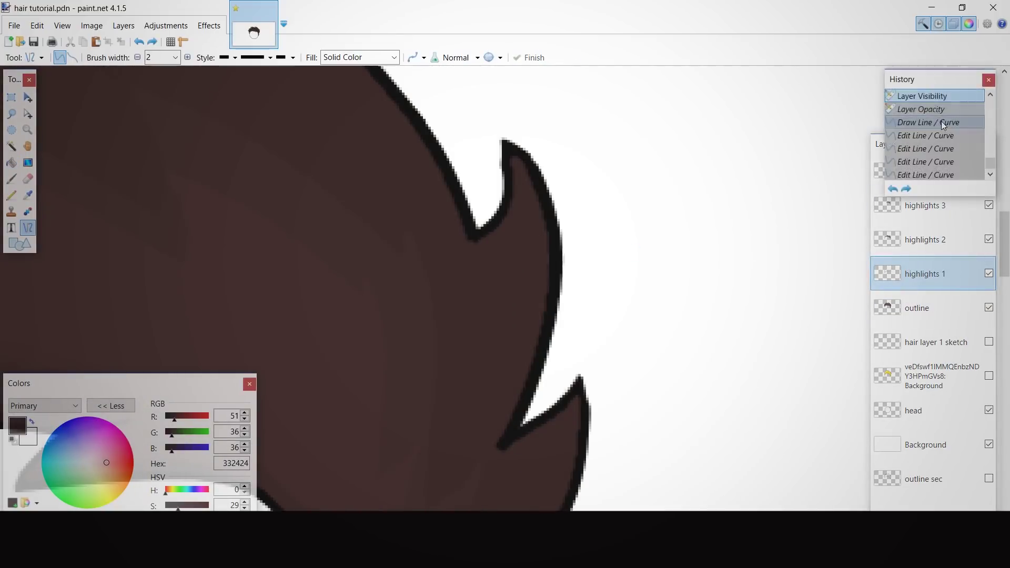
click(988, 80)
On the outline layer, draw a width 2 shading curve inside the upper spike on the hair's right side and bend it along the outer edge
click(917, 308)
scroll(394, 241, down, 2)
scroll(455, 216, up, 4)
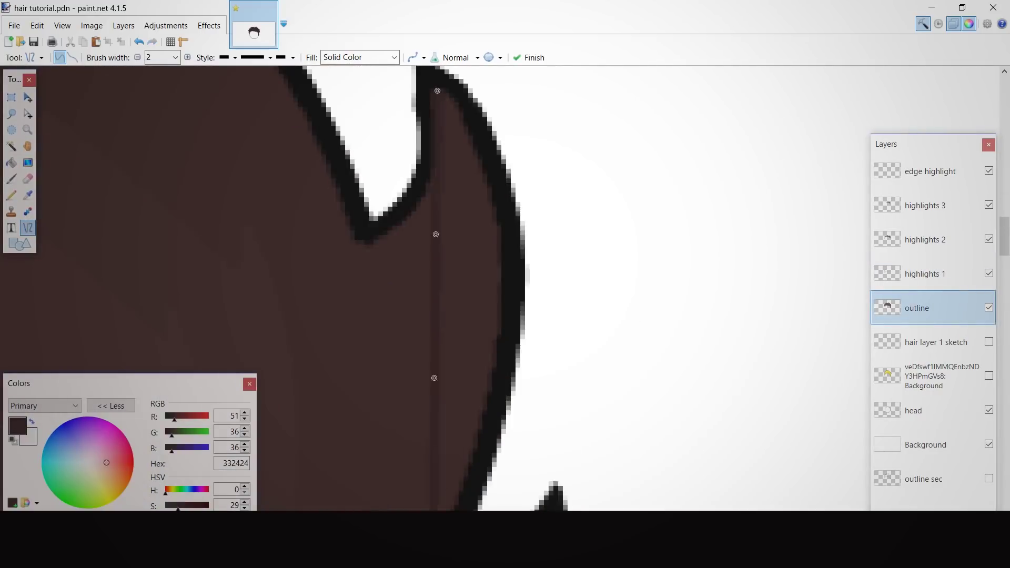
scroll(435, 334, down, 3)
scroll(436, 337, up, 2)
drag(434, 315, 458, 320)
drag(435, 172, 453, 171)
scroll(444, 184, up, 2)
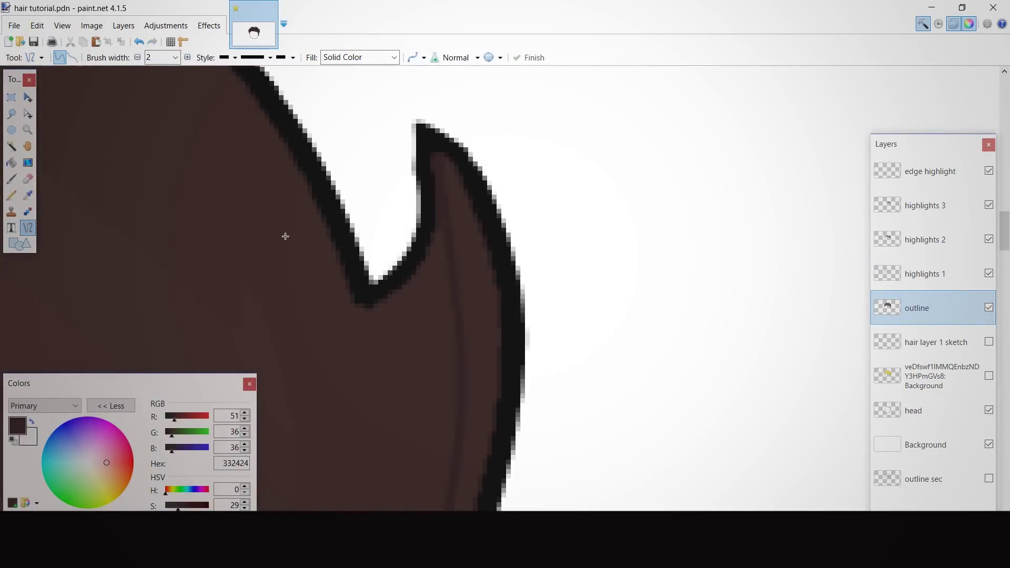
Fill the strip between the curve and the outer edge of the right spike with dark brown 332424
click(12, 162)
click(471, 221)
scroll(457, 226, down, 4)
click(12, 97)
scroll(449, 201, down, 3)
scroll(262, 275, up, 3)
Draw a shading curve along the hair's upper right edge and fill the strip beside the outline with 332424
key(o)
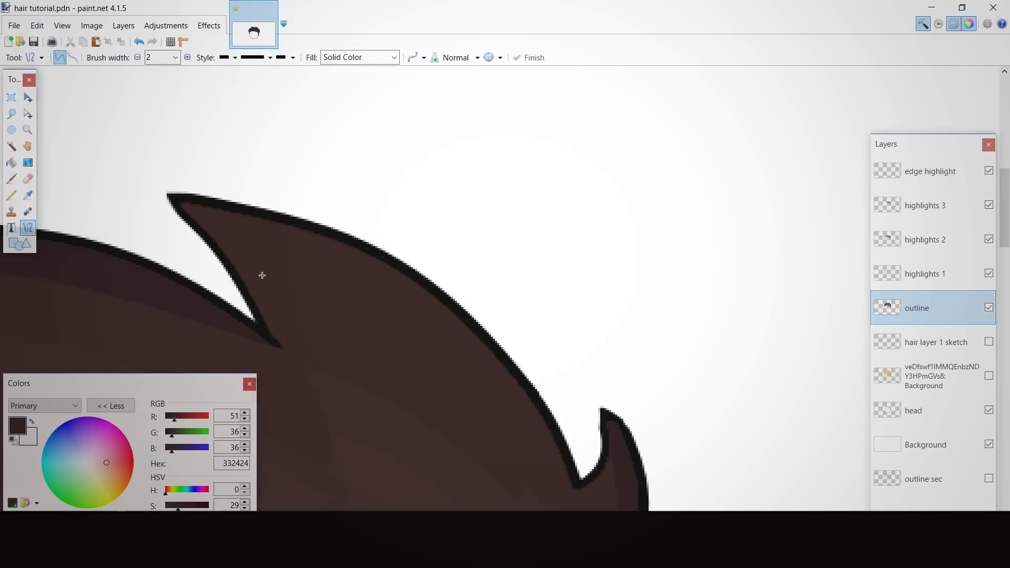
scroll(600, 474, up, 4)
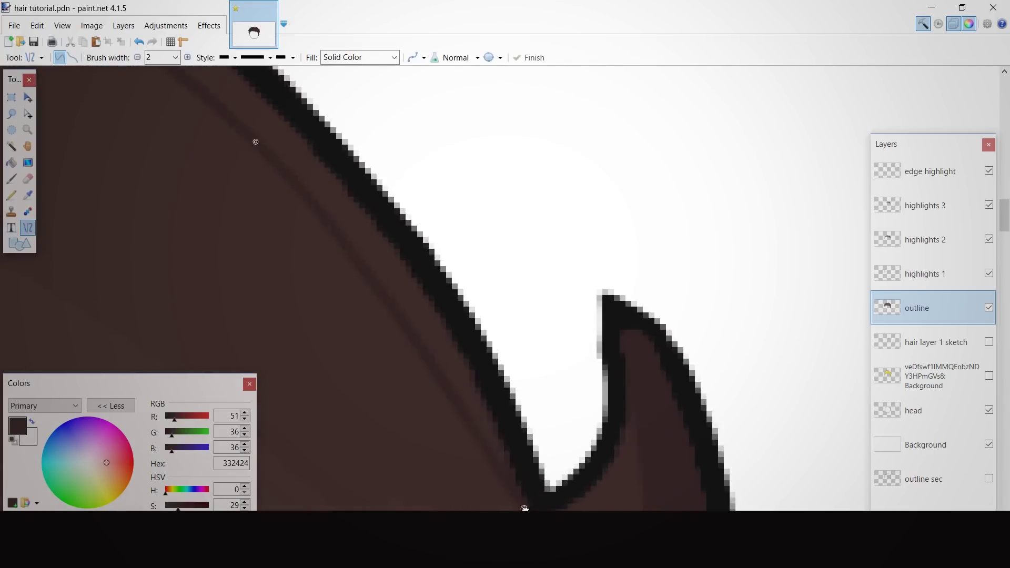
scroll(279, 360, down, 3)
click(12, 163)
click(155, 95)
scroll(420, 157, down, 5)
click(12, 97)
scroll(420, 237, down, 2)
scroll(493, 285, up, 3)
scroll(494, 286, down, 3)
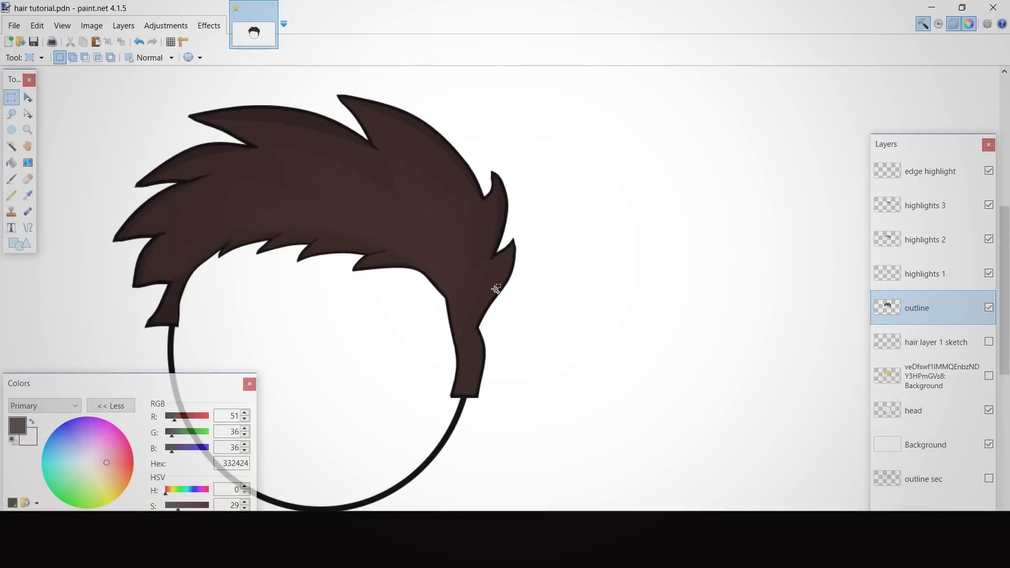
scroll(398, 269, down, 1)
scroll(597, 288, up, 3)
scroll(613, 350, up, 1)
key(o)
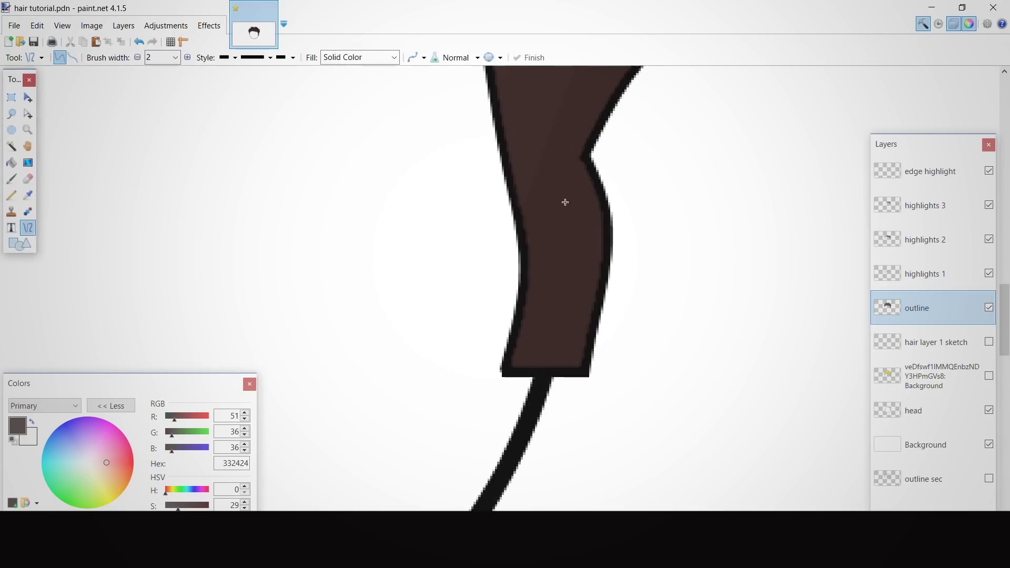
scroll(176, 217, down, 3)
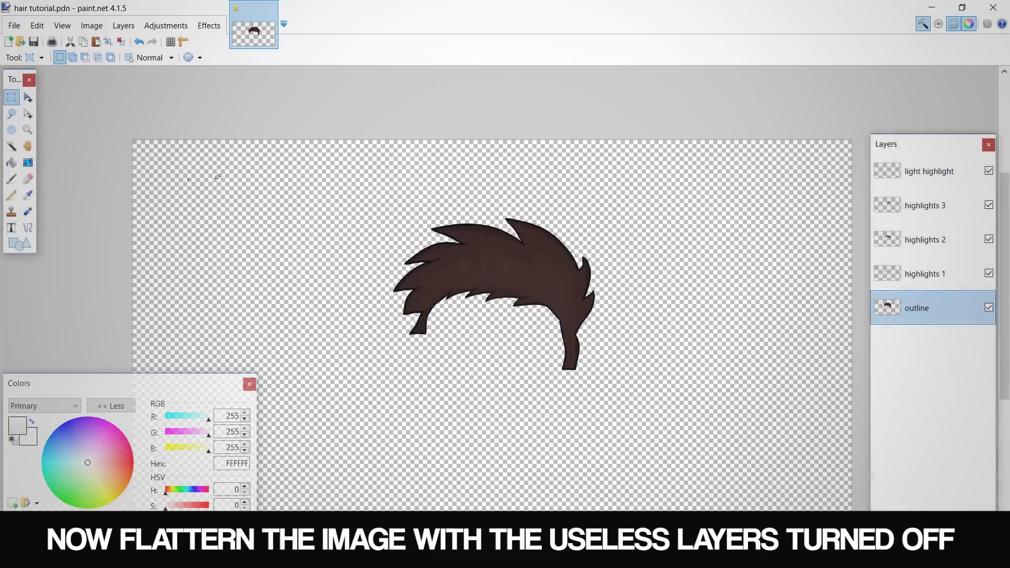
Flatten the image so that only the hair and its highlights are merged on a transparent background
scroll(216, 178, up, 2)
click(91, 25)
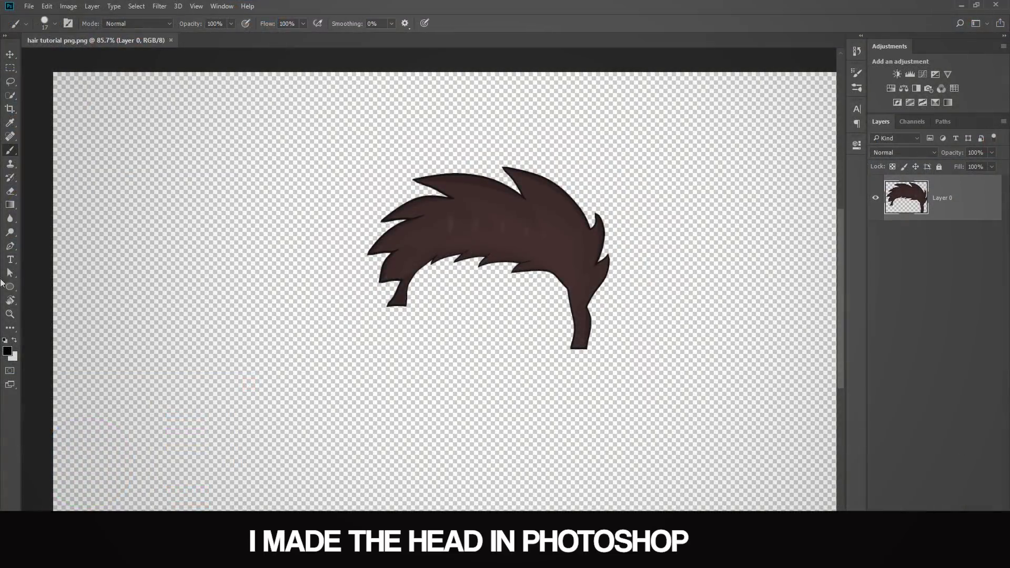
Switch to Photoshop and draw a head ellipse on the hair PNG, with a Color Overlay and a 7 px black outside Stroke
mouse_move(391, 199)
mouse_down()
mouse_move(573, 392)
mouse_move(588, 425)
mouse_up()
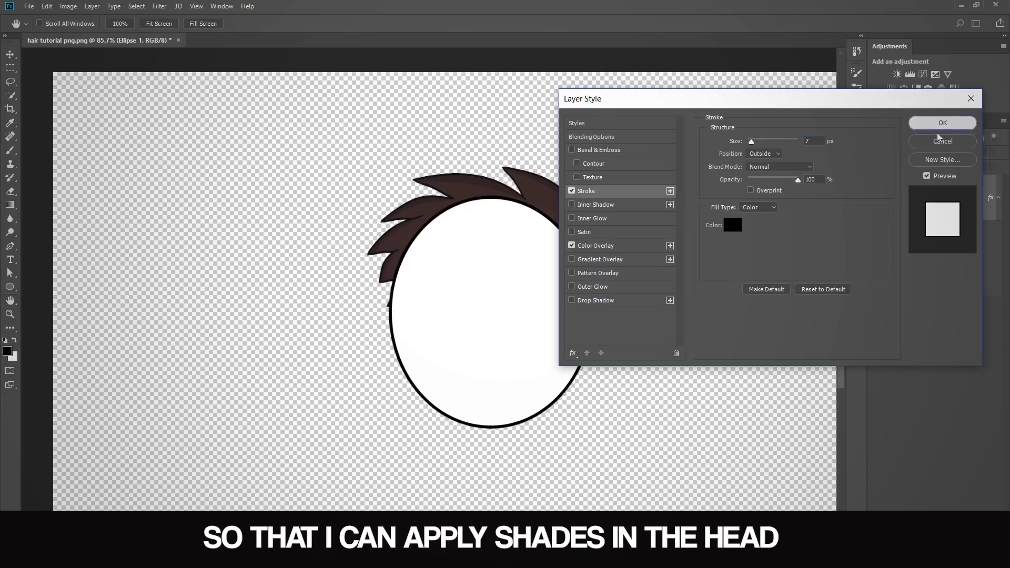
click(939, 124)
Place the head ellipse beneath the hair layer and scale it slightly narrower and shorter
key(ctrl+t)
drag(392, 313, 399, 313)
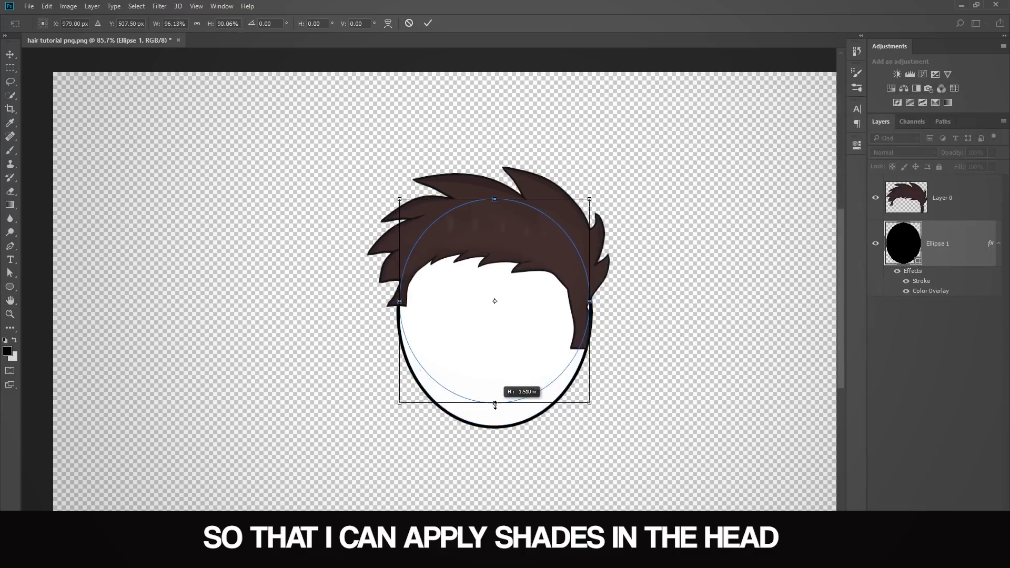
drag(494, 404, 495, 403)
key(Return)
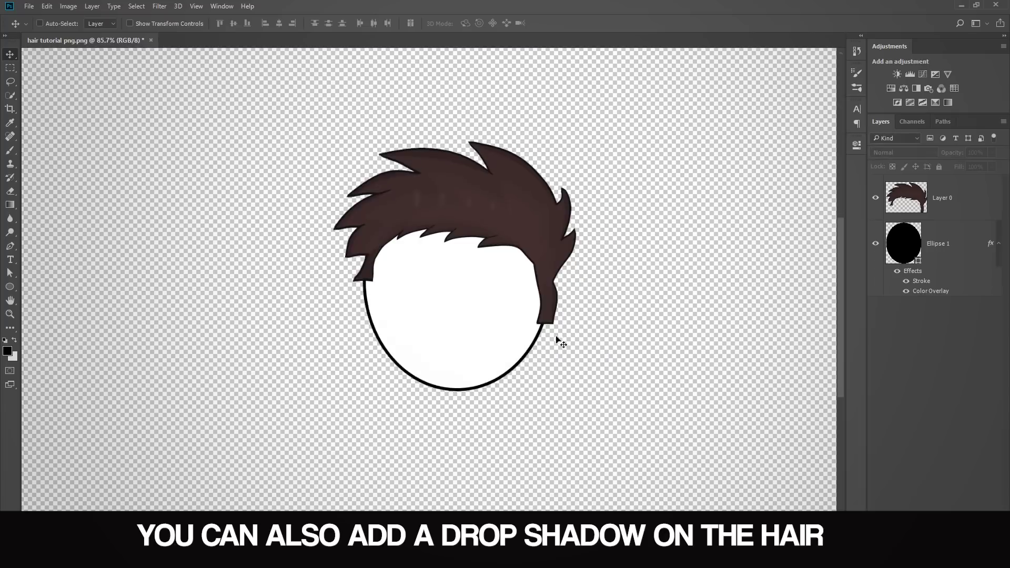
Move the head ellipse slightly left and scale it to 96.79% width and 97.48% height to fit under the hair
scroll(398, 354, up, 4)
click(947, 239)
drag(510, 269, 487, 266)
key(ctrl+t)
drag(491, 395, 490, 386)
drag(354, 236, 359, 236)
drag(524, 185, 522, 188)
drag(356, 236, 360, 236)
key(Return)
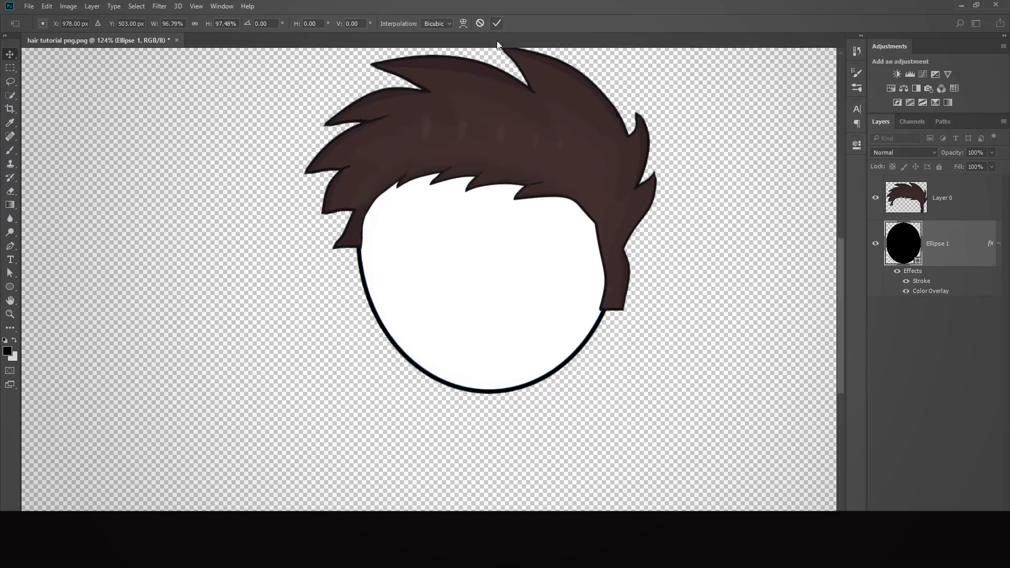
scroll(351, 374, down, 5)
scroll(358, 379, up, 2)
scroll(456, 312, up, 4)
key(u)
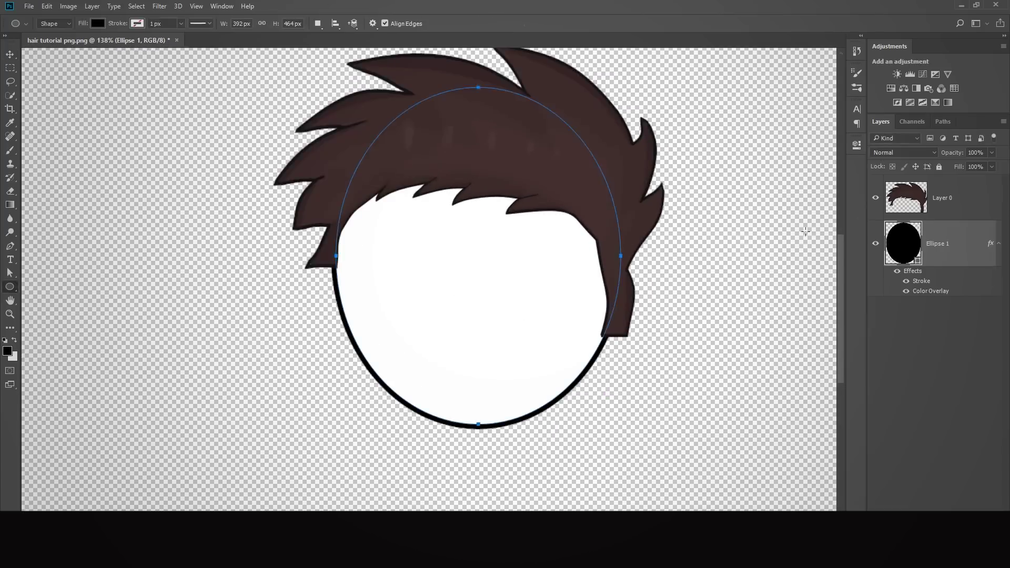
click(947, 202)
click(98, 23)
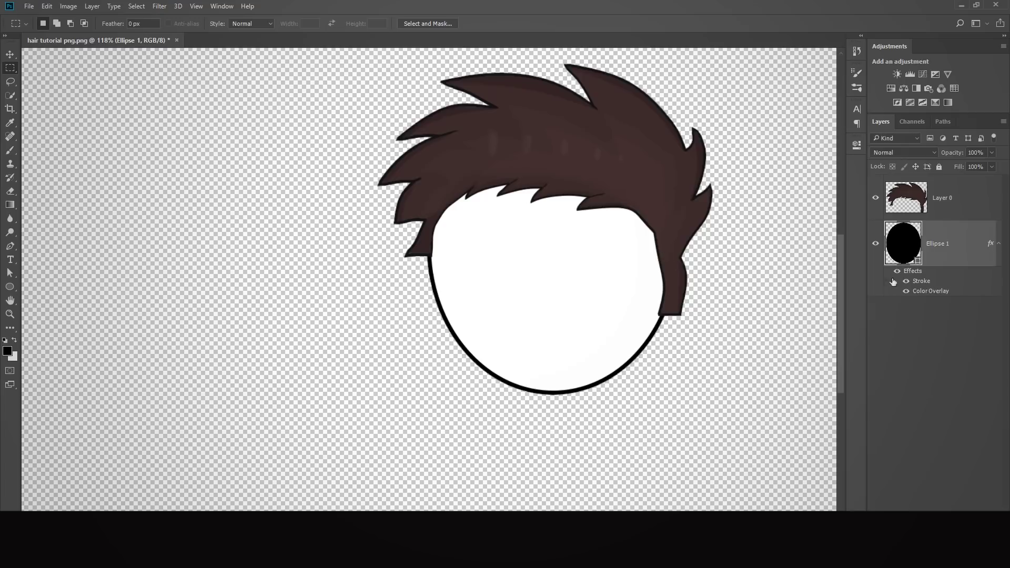
Enable an Inner Shadow in the head ellipse's layer style, leaving Drop Shadow off
double_click(892, 282)
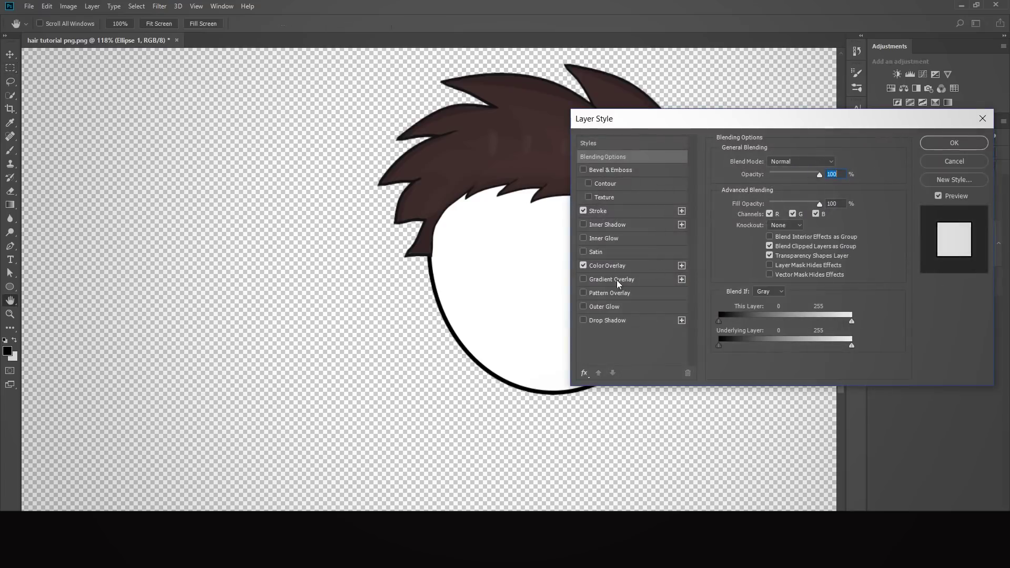
click(583, 320)
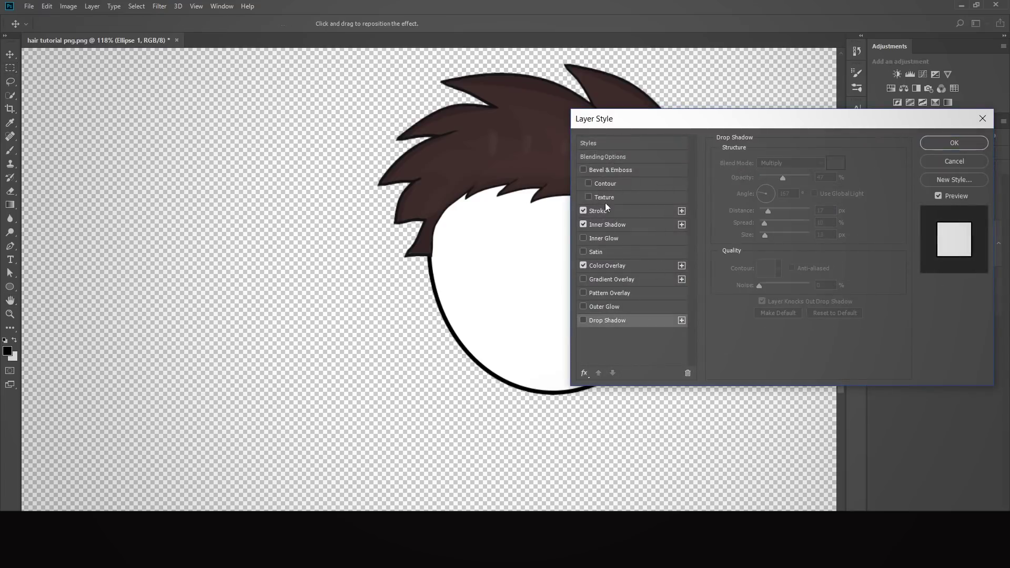
drag(605, 119, 189, 108)
click(189, 213)
Set the head's inner shadow angle to -39° and its distance to 30 px
drag(263, 108, 213, 304)
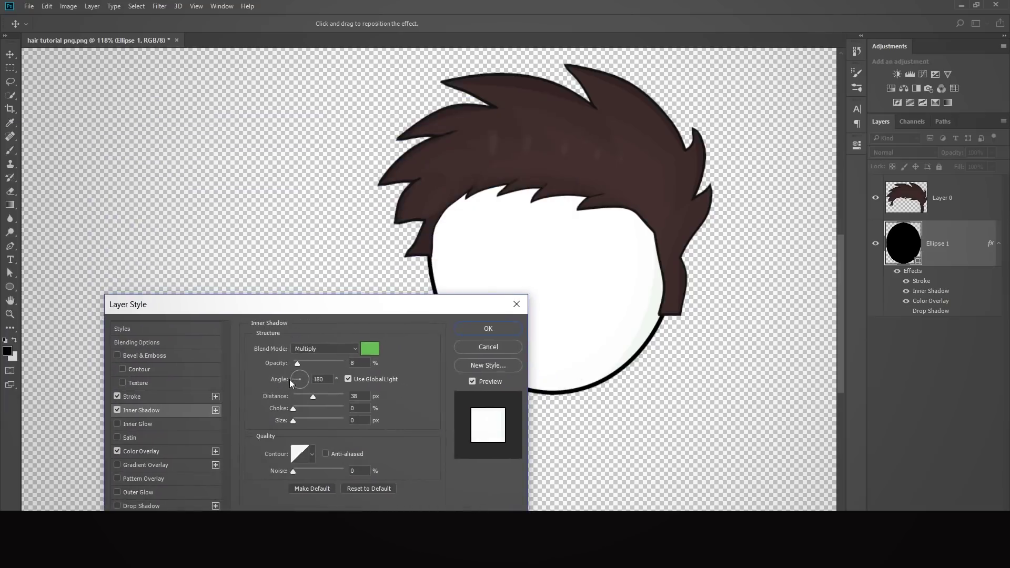
click(302, 386)
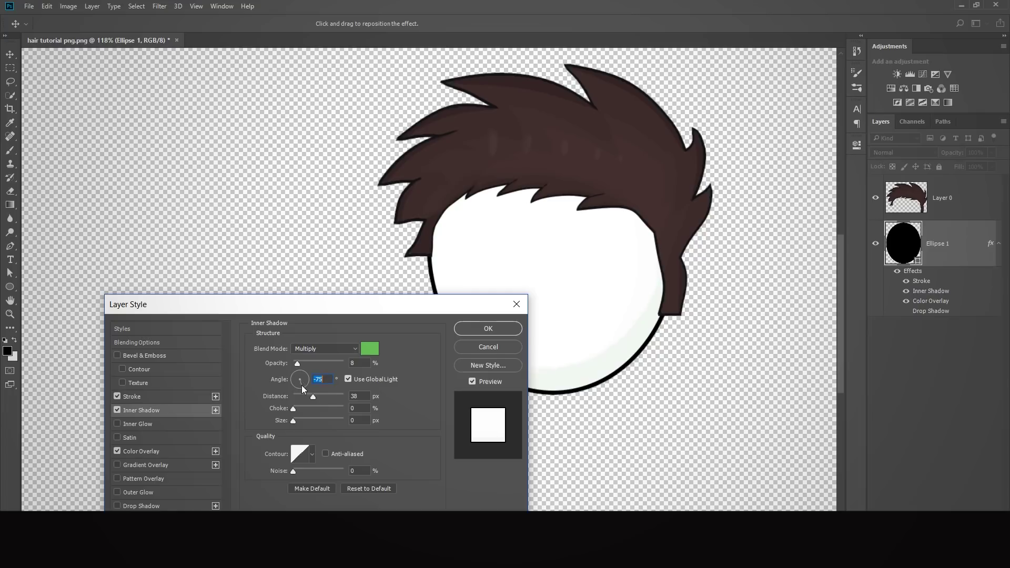
drag(304, 384, 310, 396)
Change the head's inner shadow colour to dark red 6f222c
click(374, 351)
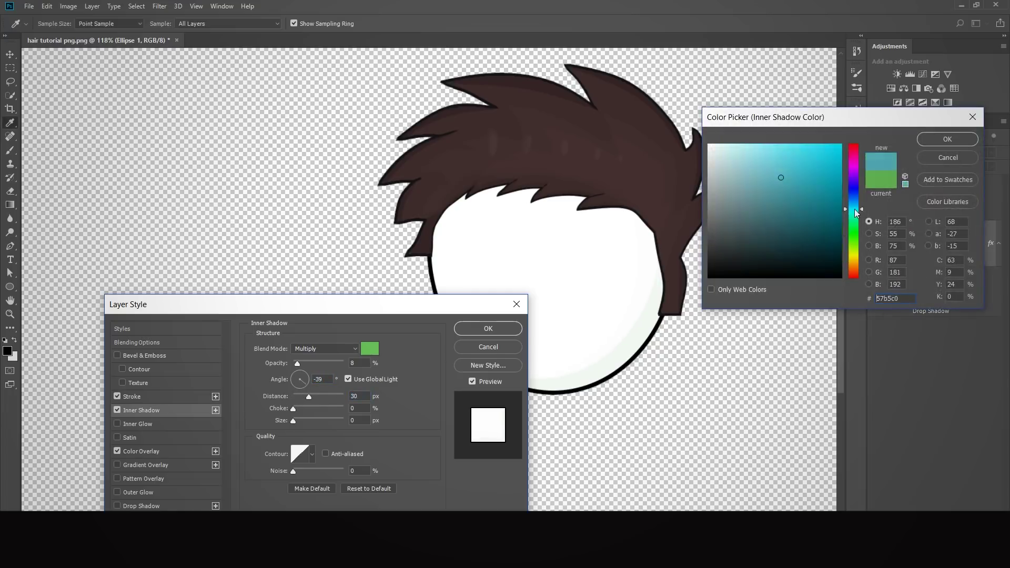
drag(856, 212, 840, 169)
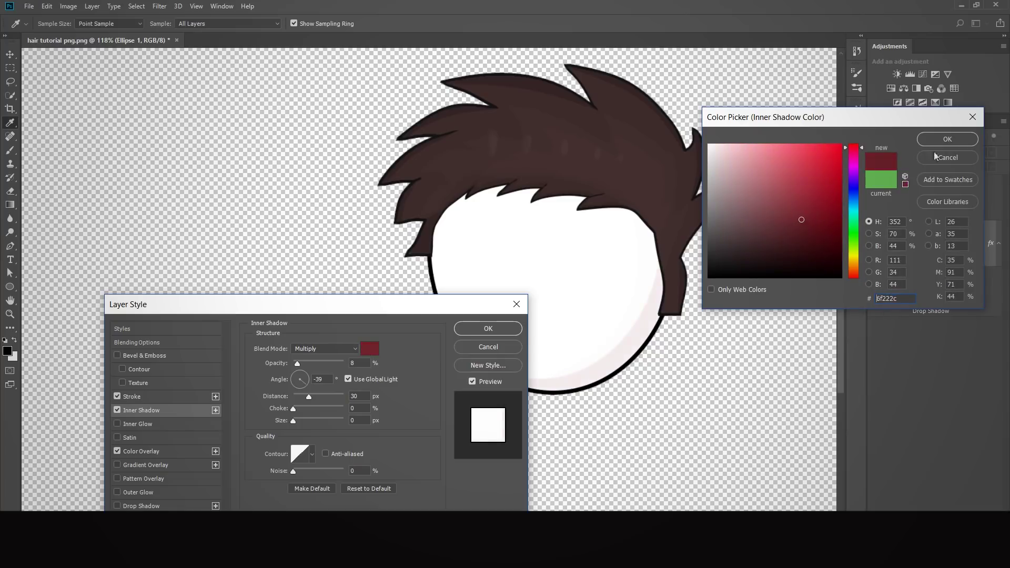
click(945, 139)
Set the head's inner shadow opacity to 11% and move the Layer Style dialog clear of the face
drag(437, 305, 393, 143)
drag(257, 201, 255, 200)
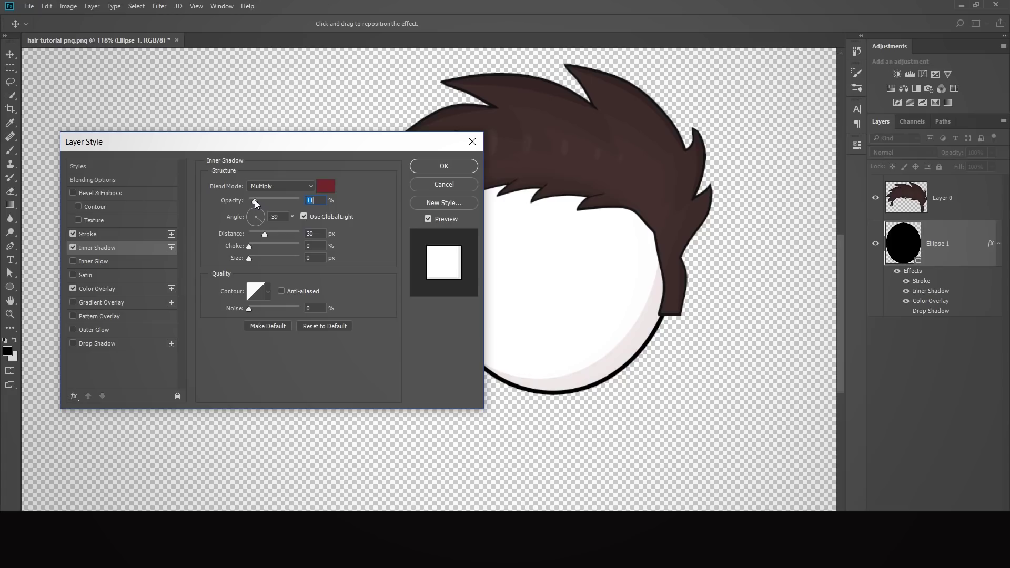
drag(300, 147, 234, 121)
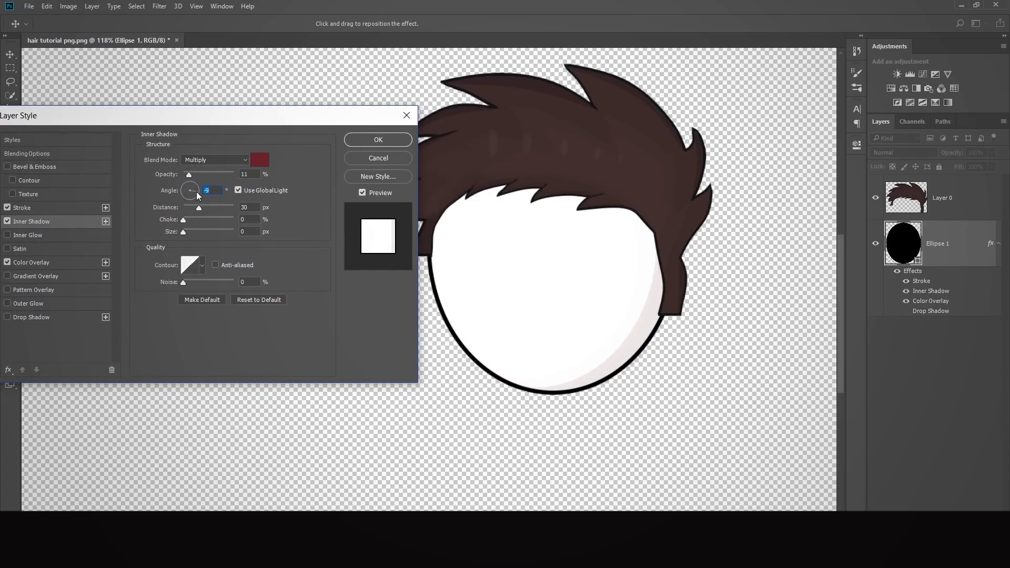
Apply the finished layer style to the head ellipse
click(371, 140)
key(ctrl+minus)
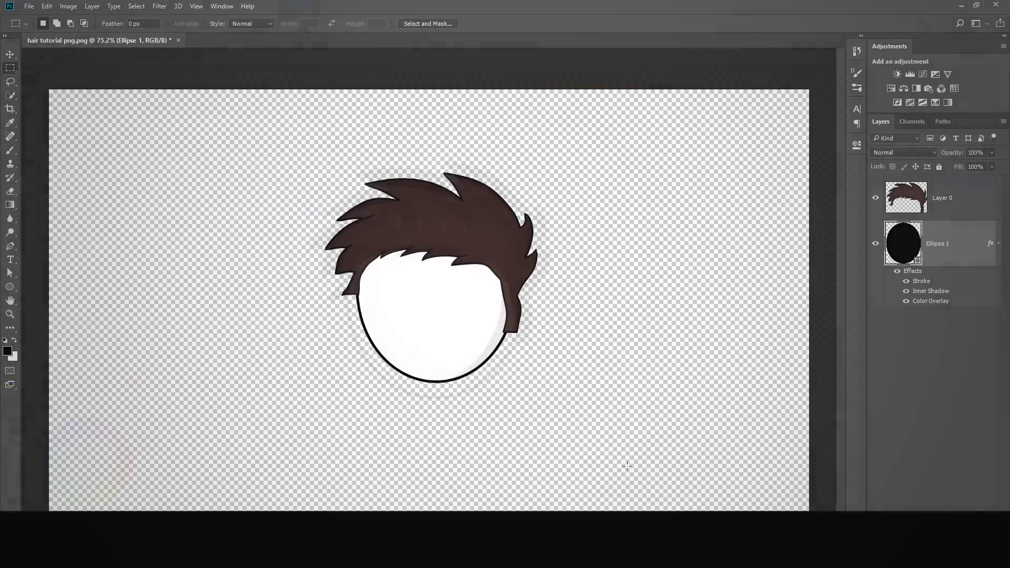
Switch to paint.net and draw an ellipse eye outline with brush width 4 on Layer 2 of hair tutorial png with head.png
click(14, 245)
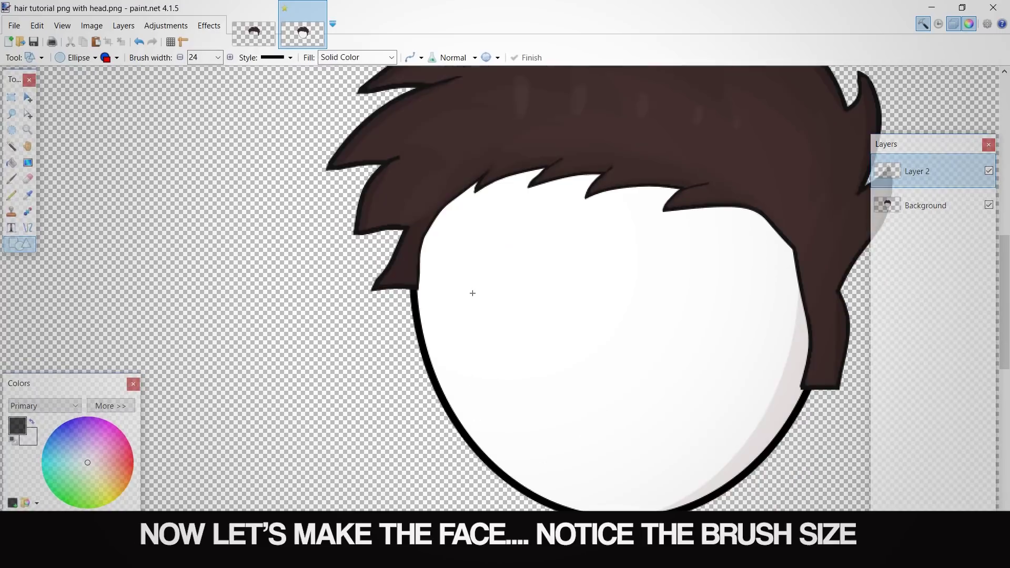
drag(459, 256, 553, 358)
click(180, 58)
click(229, 58)
click(229, 58)
scroll(316, 171, down, 3)
scroll(439, 237, up, 4)
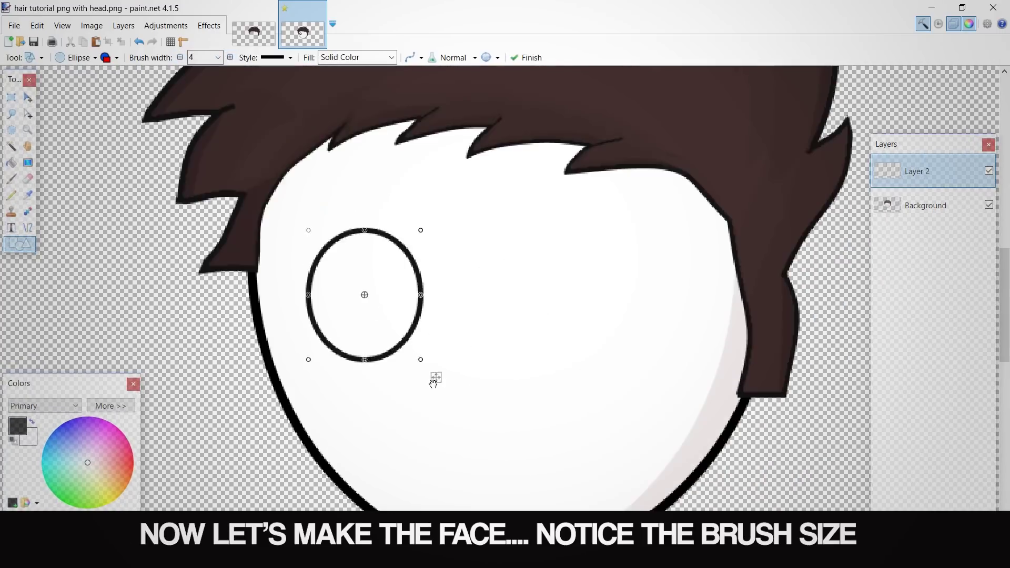
mouse_move(436, 377)
mouse_down()
mouse_move(448, 372)
mouse_move(439, 357)
mouse_up()
scroll(440, 347, down, 3)
scroll(439, 345, up, 1)
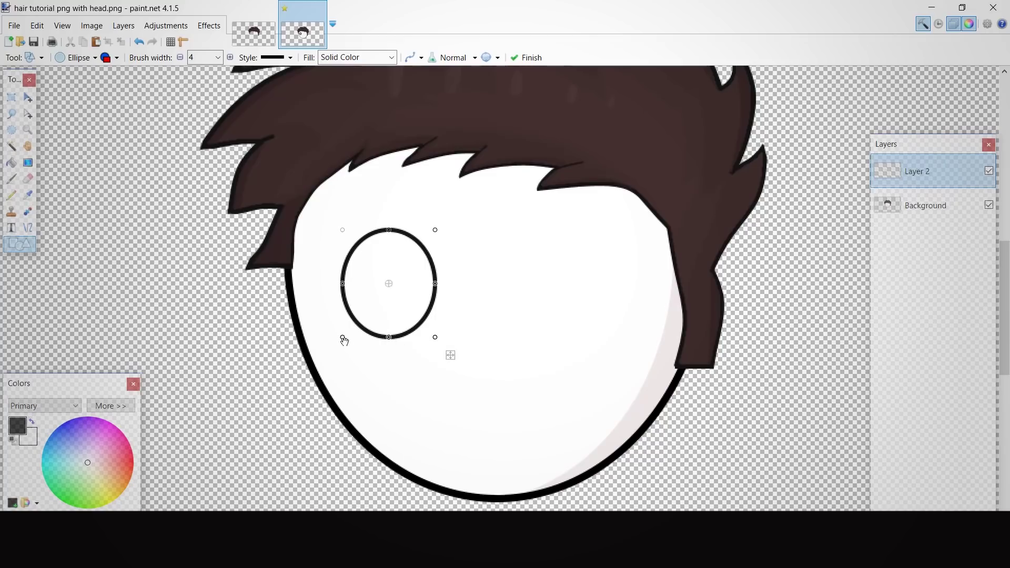
Try to make a second eye by duplicating the eye's layer and moving the copy beside the first eye
click(6, 99)
scroll(496, 194, down, 1)
click(912, 516)
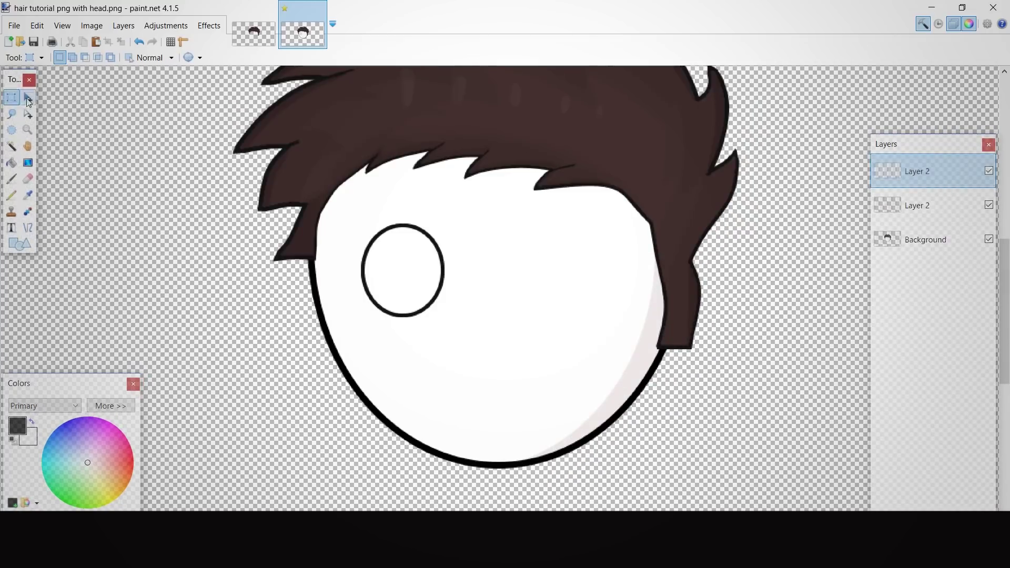
click(28, 98)
drag(442, 264, 546, 264)
scroll(368, 276, down, 6)
scroll(385, 276, up, 5)
drag(389, 265, 393, 268)
scroll(387, 268, down, 4)
Undo the duplicated eye layer and its move, back to the editable ellipse
key(ctrl+z)
key(ctrl+z)
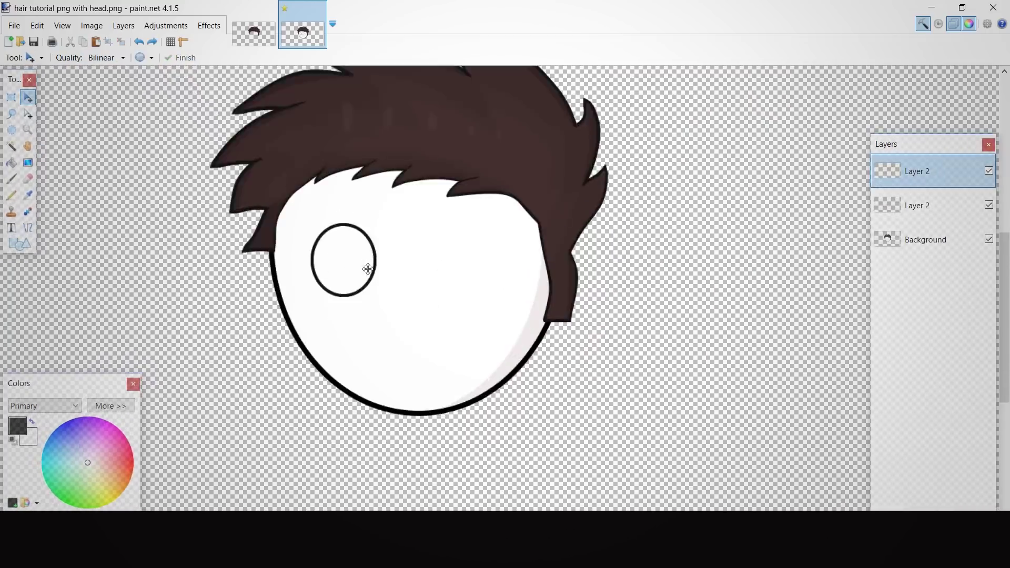
scroll(355, 273, up, 5)
key(ctrl+z)
key(ctrl+z)
Shift the eye ellipse slightly on the face and finish the shape
drag(424, 337, 432, 349)
scroll(431, 347, down, 3)
key(s)
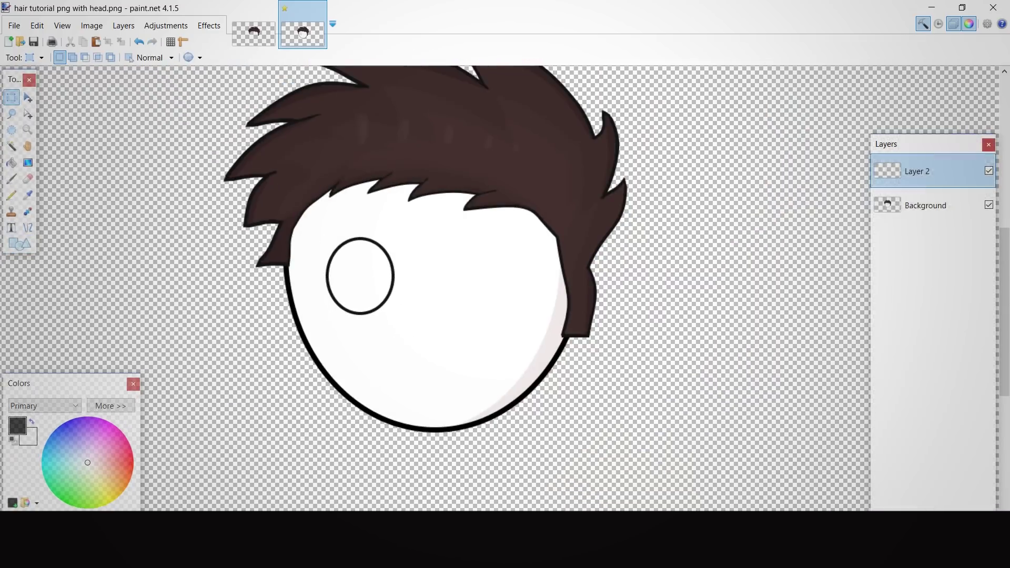
Duplicate the eye's layer and move the copy sideways to form the second eye
key(ctrl+shift+d)
key(m)
scroll(433, 269, down, 3)
click(12, 98)
scroll(437, 295, up, 9)
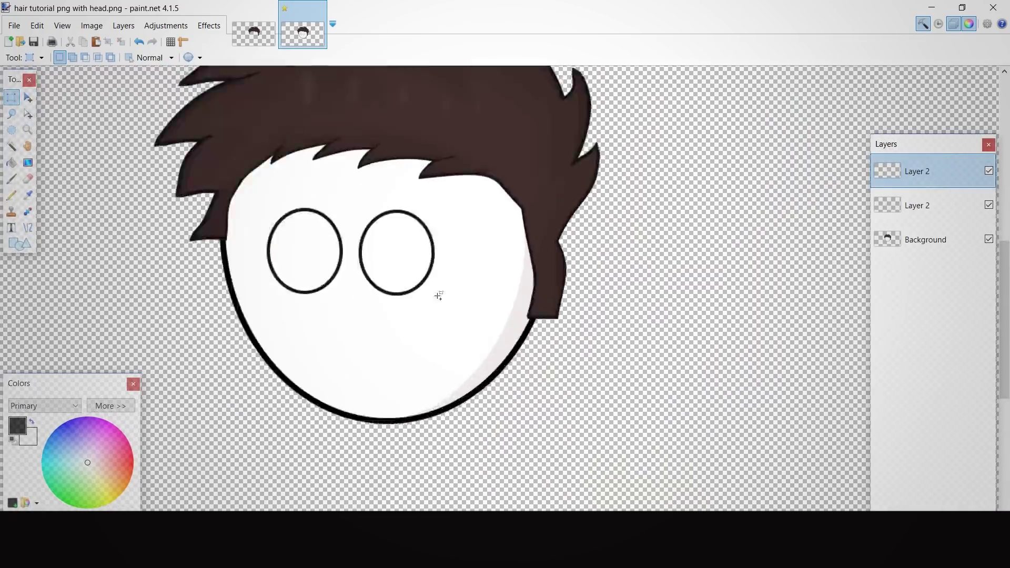
Merge the two eye layers into one and rename it eyes
click(930, 517)
double_click(929, 176)
text(eyes)
key(Return)
scroll(419, 189, down, 2)
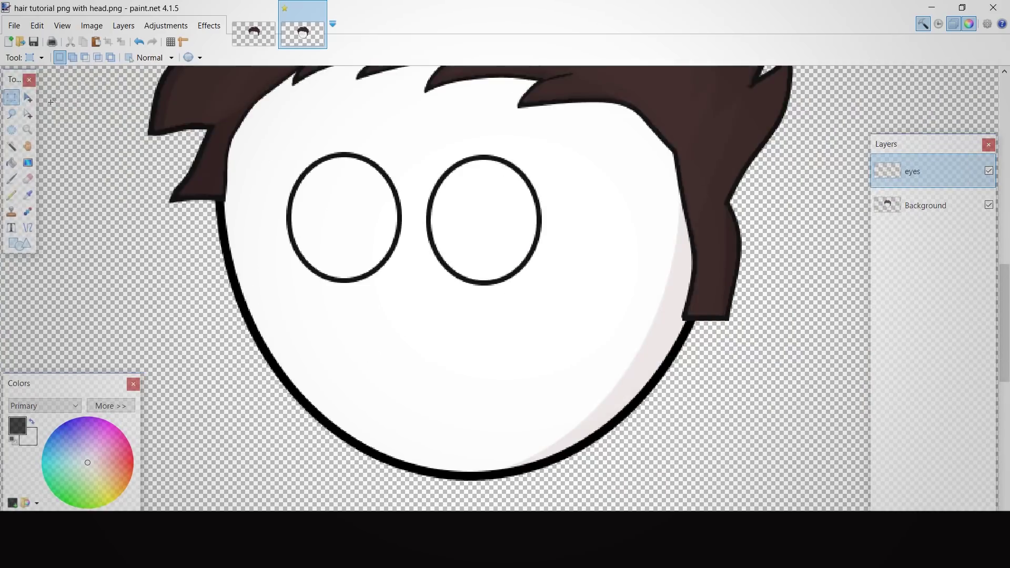
Draw a slightly arched eyelid line across the upper part of each eye with brush width 3
key(m)
scroll(418, 213, down, 2)
scroll(419, 213, up, 5)
key(o)
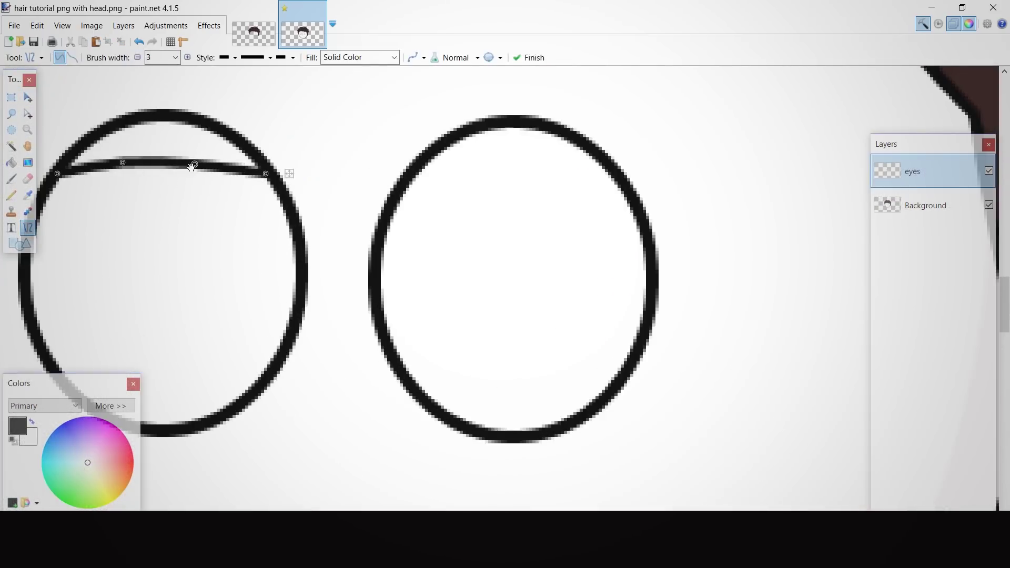
click(512, 197)
scroll(505, 210, down, 9)
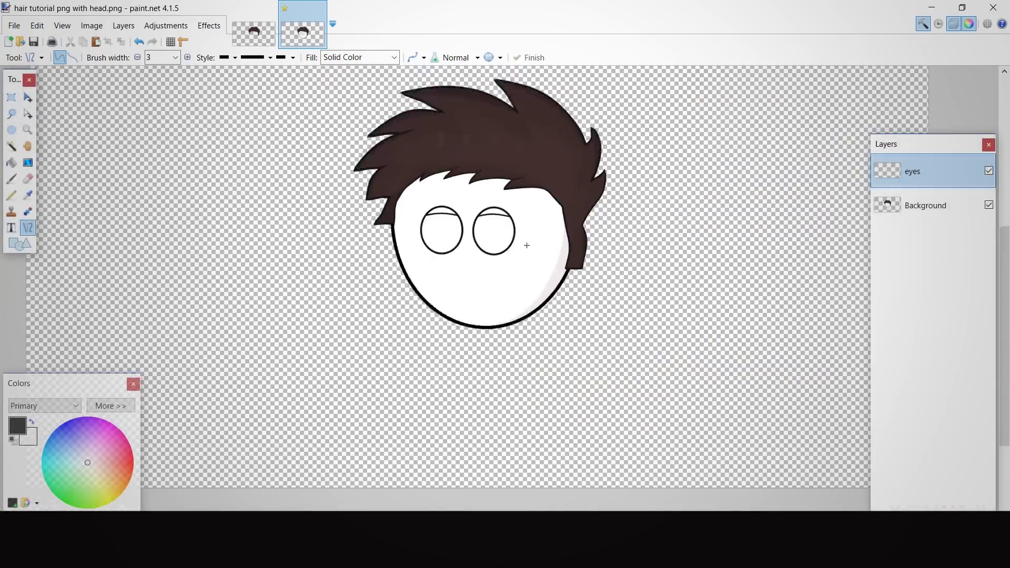
Sample the hair's brown (412E2E) from the Background layer as the primary colour and reselect the eyes layer
scroll(525, 244, up, 3)
click(103, 410)
click(28, 195)
click(918, 205)
click(626, 163)
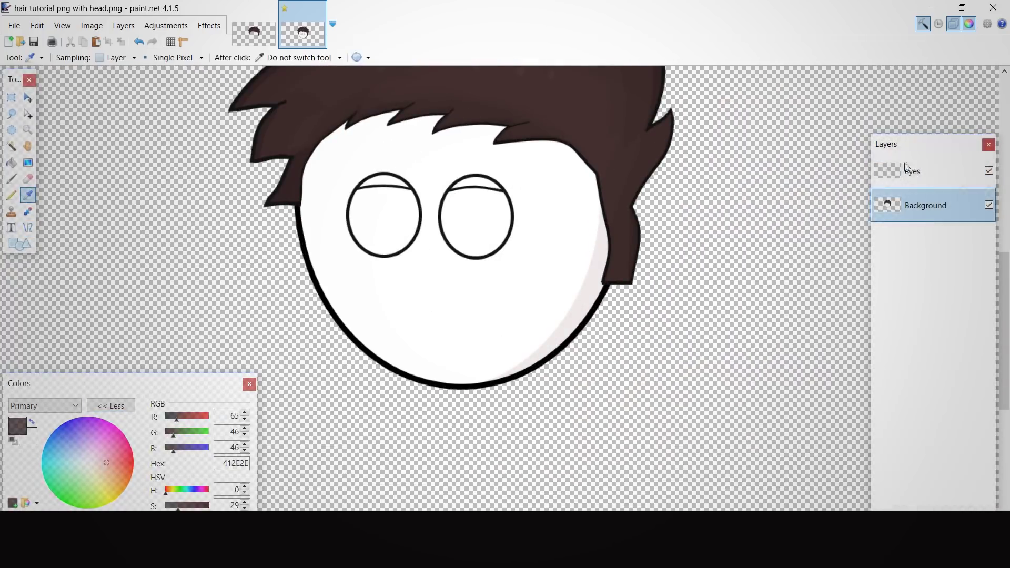
click(906, 169)
Lighten the primary colour to 775555 and fill the first eye's upper eyelid with it
scroll(412, 195, up, 5)
drag(176, 521, 185, 521)
click(12, 162)
click(340, 148)
scroll(400, 263, down, 4)
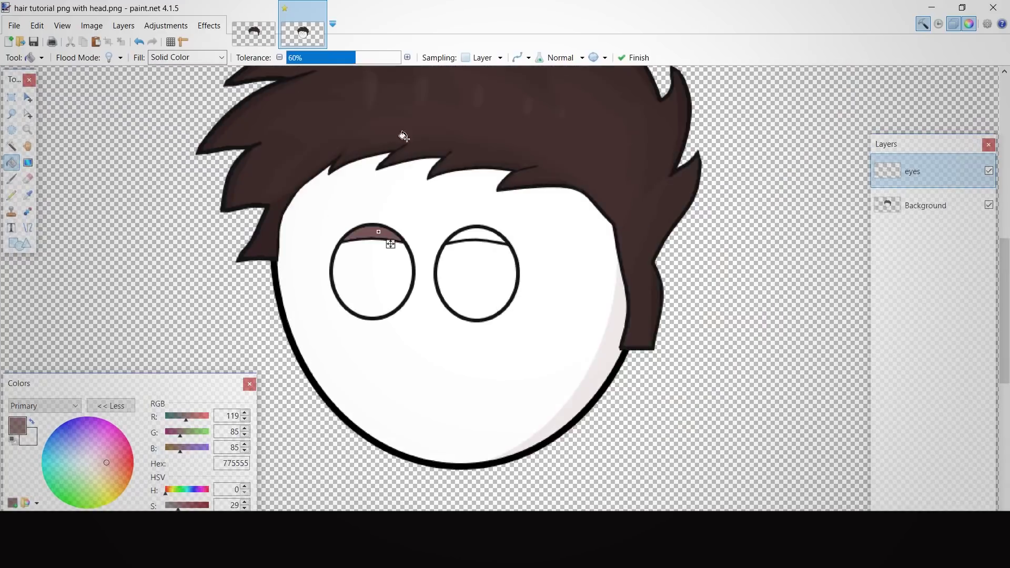
Raise the fill tolerance to 74% and fill both upper eyelids with brown 664848
click(373, 57)
scroll(374, 196, up, 5)
scroll(365, 194, down, 2)
drag(375, 58, 392, 59)
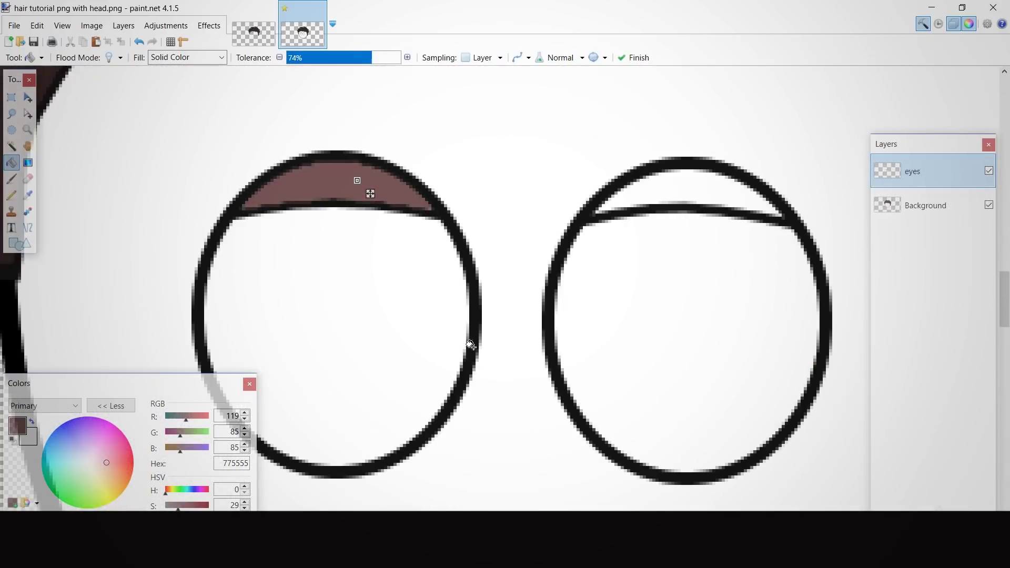
ctrl+scroll(471, 345, down, 3)
ctrl+scroll(429, 345, up, 3)
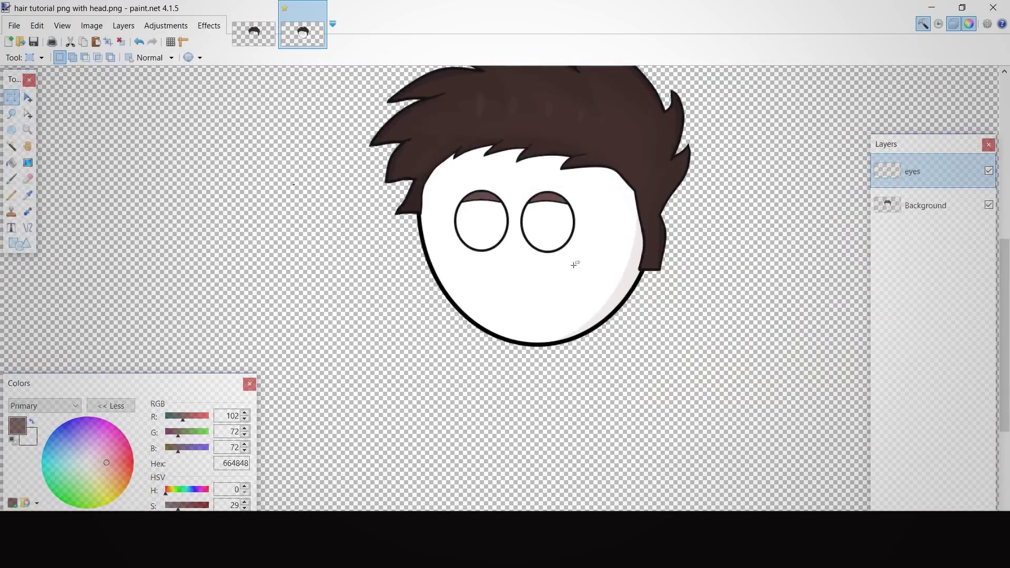
ctrl+scroll(574, 265, up, 2)
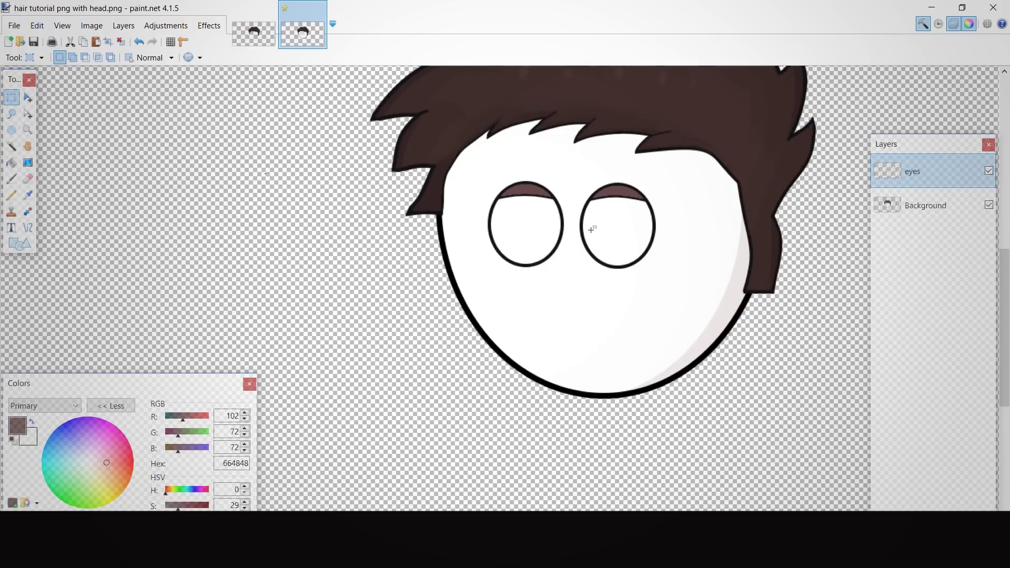
Add a new layer above the eyes layer and name it mouth
key(ctrl+shift+n)
double_click(916, 179)
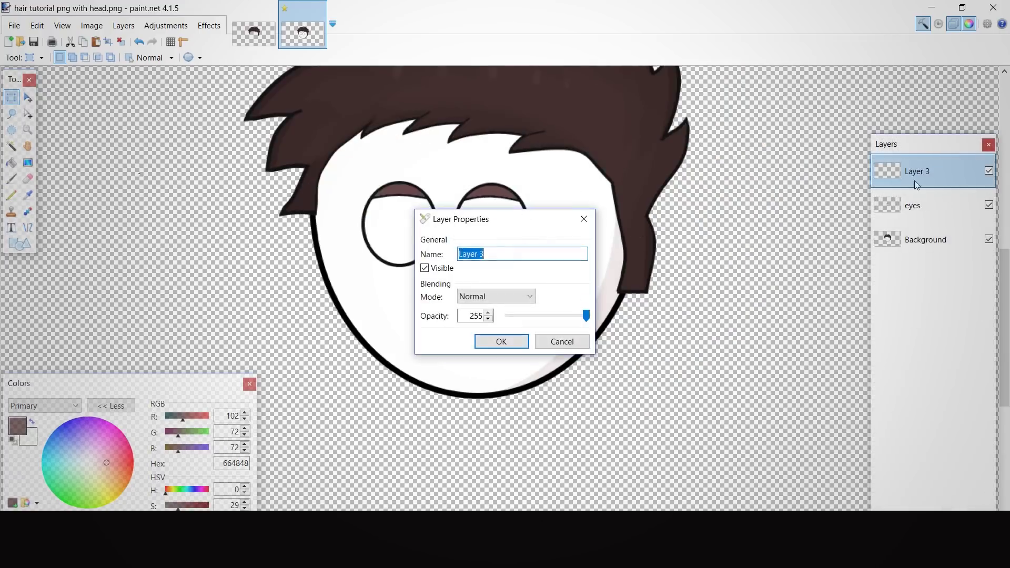
click(505, 340)
Set the primary colour to the outline's near-black 141414 and get the Line/Curve tool ready
click(28, 195)
click(459, 247)
click(28, 228)
ctrl+scroll(453, 337, up, 4)
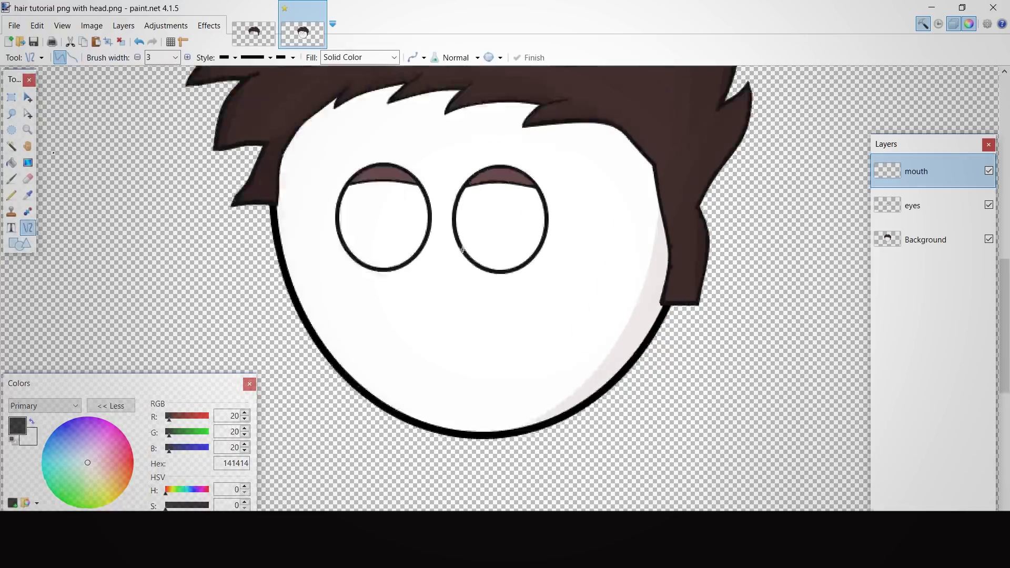
Draw a short, slightly smiling curved mouth above the chin with brush width 3
drag(421, 383, 628, 409)
key(ctrl+z)
click(11, 98)
click(27, 228)
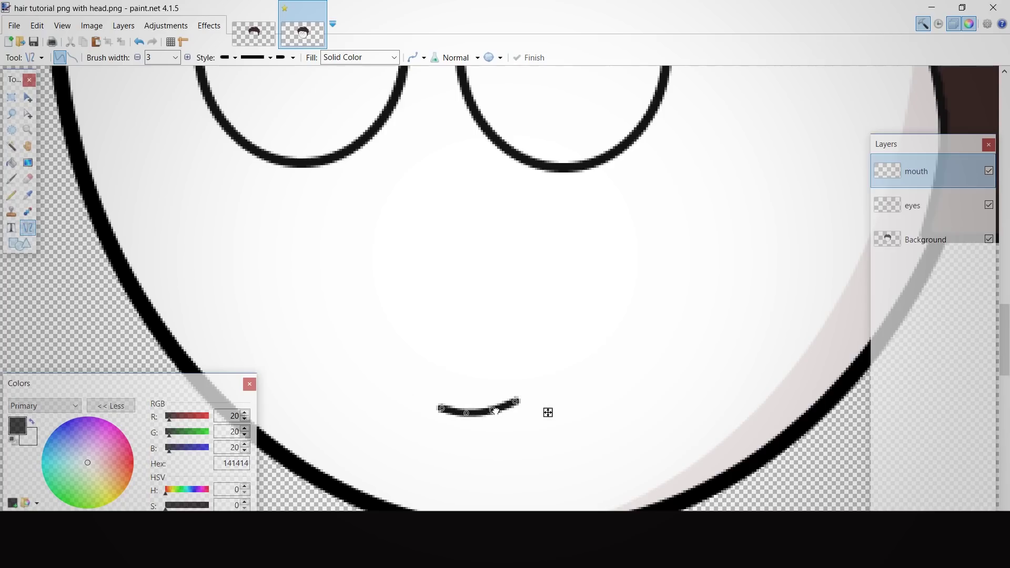
scroll(526, 331, down, 3)
scroll(531, 326, up, 3)
drag(555, 326, 557, 315)
scroll(629, 265, down, 6)
scroll(628, 237, up, 3)
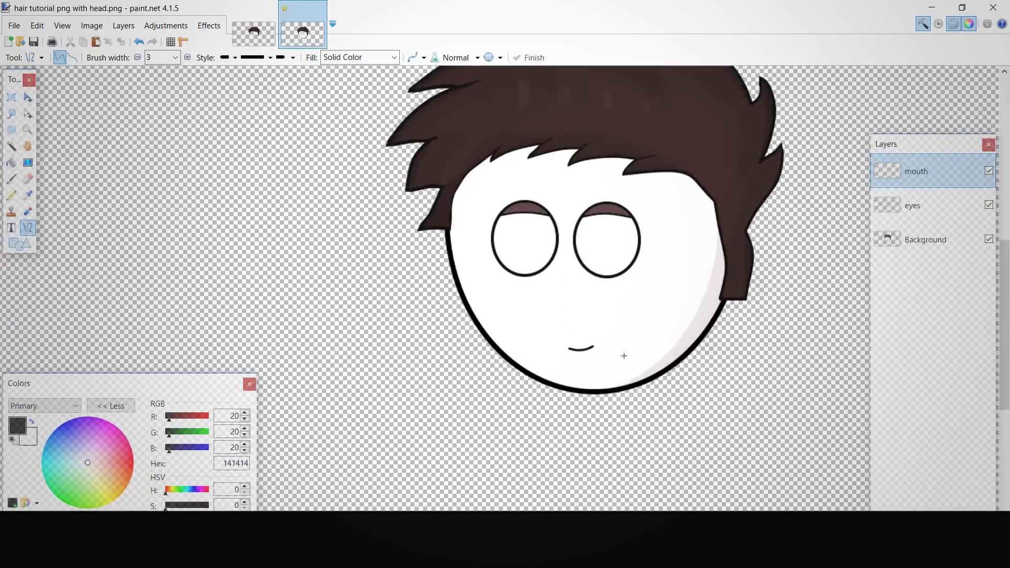
Cut the right-hand eye from the eyes layer and paste it back slightly closer to the other eye
scroll(612, 309, up, 2)
click(929, 206)
click(12, 97)
drag(546, 130, 697, 276)
key(ctrl+x)
key(ctrl+v)
drag(625, 229, 621, 230)
click(11, 98)
click(336, 204)
scroll(336, 205, down, 3)
scroll(430, 187, up, 7)
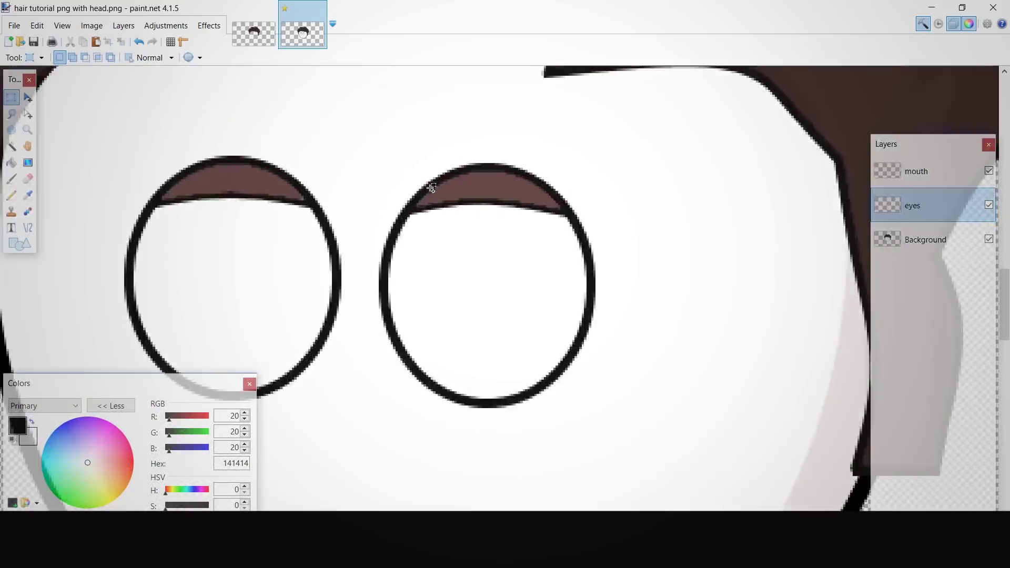
Nudge the right-hand eye slightly up to level it with the other eye, and clear the selection
mouse_move(61, 96)
mouse_down()
mouse_move(630, 122)
mouse_move(651, 142)
mouse_up()
key(ctrl+z)
key(ctrl+z)
key(ctrl+z)
key(Up)
click(12, 97)
click(392, 211)
scroll(393, 211, down, 5)
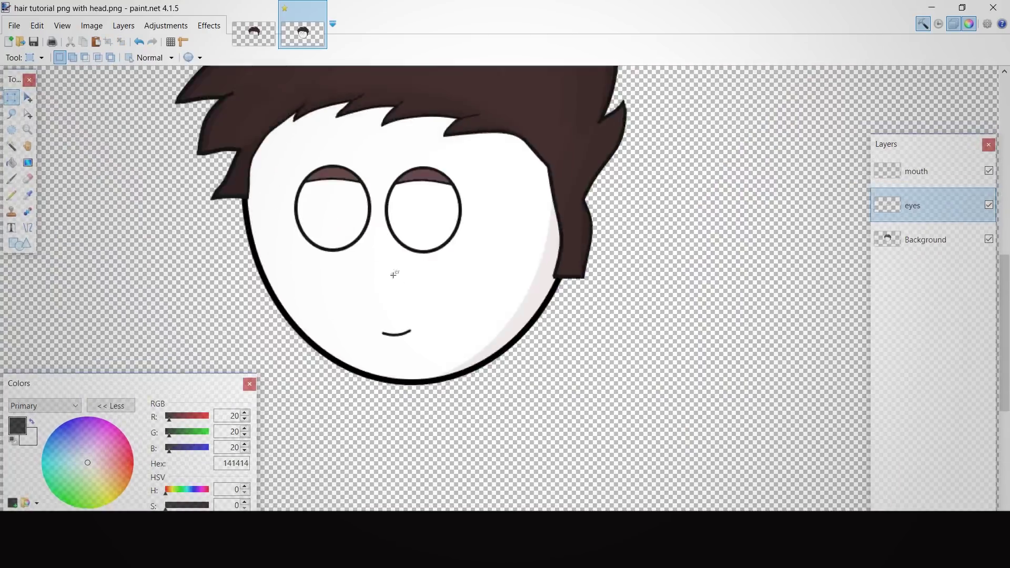
Add a new layer above the mouth layer and name it lens
scroll(393, 273, up, 1)
click(903, 178)
key(ctrl+shift+n)
key(F4)
text(lens)
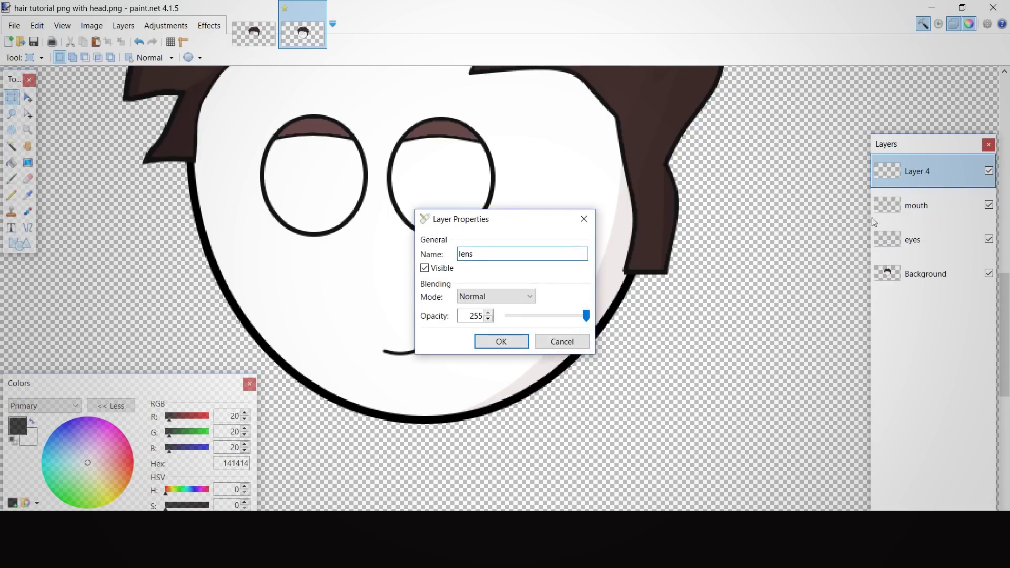
key(Return)
Try a Paintbrush dab as the pupil in the left-hand eye
click(12, 178)
key(ctrl+bracketright)
scroll(375, 192, up, 6)
click(212, 227)
scroll(330, 224, down, 4)
key(ctrl+z)
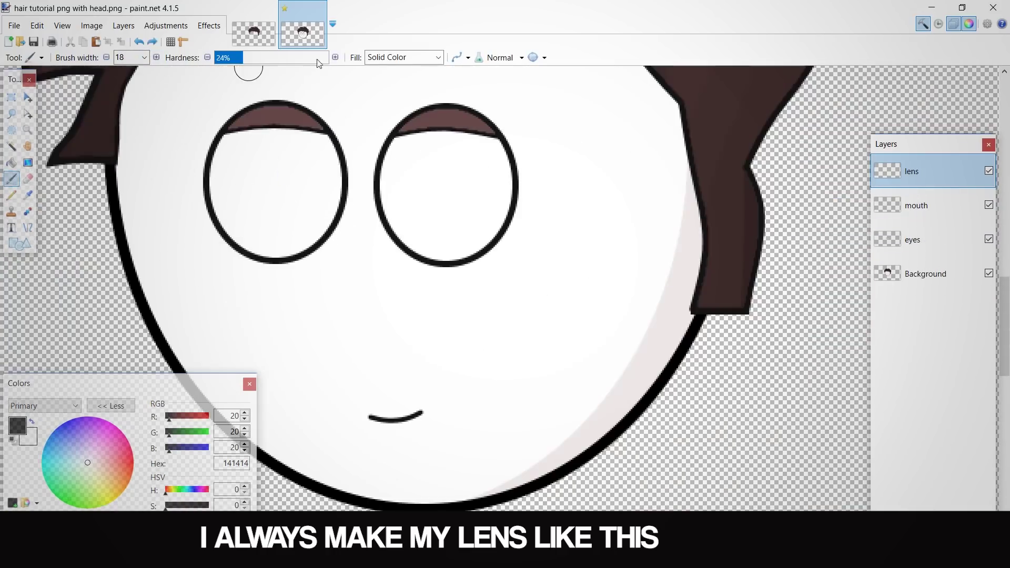
scroll(391, 265, down, 2)
scroll(357, 247, up, 2)
key(ctrl+z)
Paint a round dark pupil at the base of each eye with brush width 16 and 100% hardness
scroll(350, 240, up, 4)
click(106, 57)
click(106, 57)
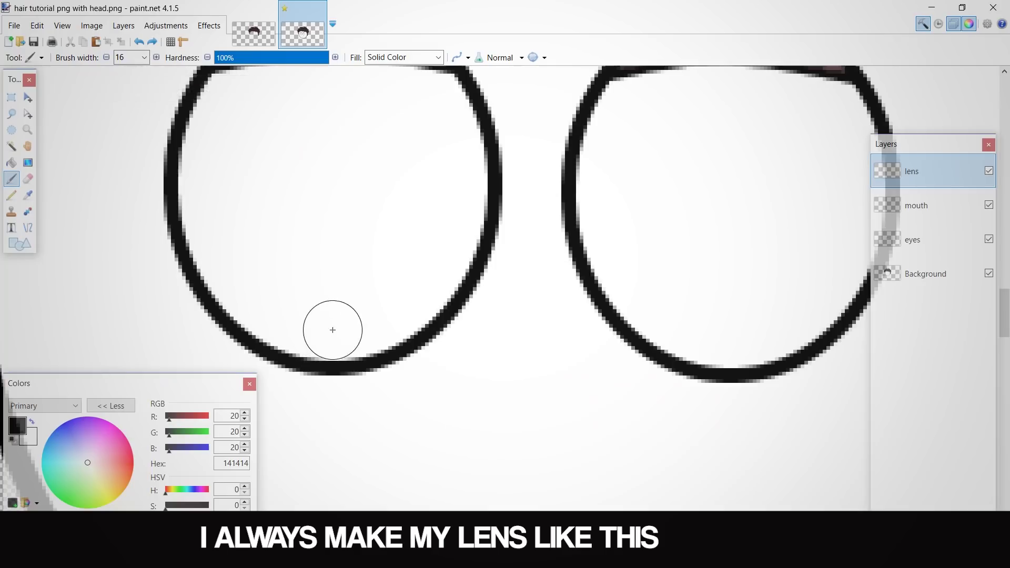
click(333, 329)
scroll(413, 324, right, 2)
scroll(416, 322, left, 2)
click(478, 336)
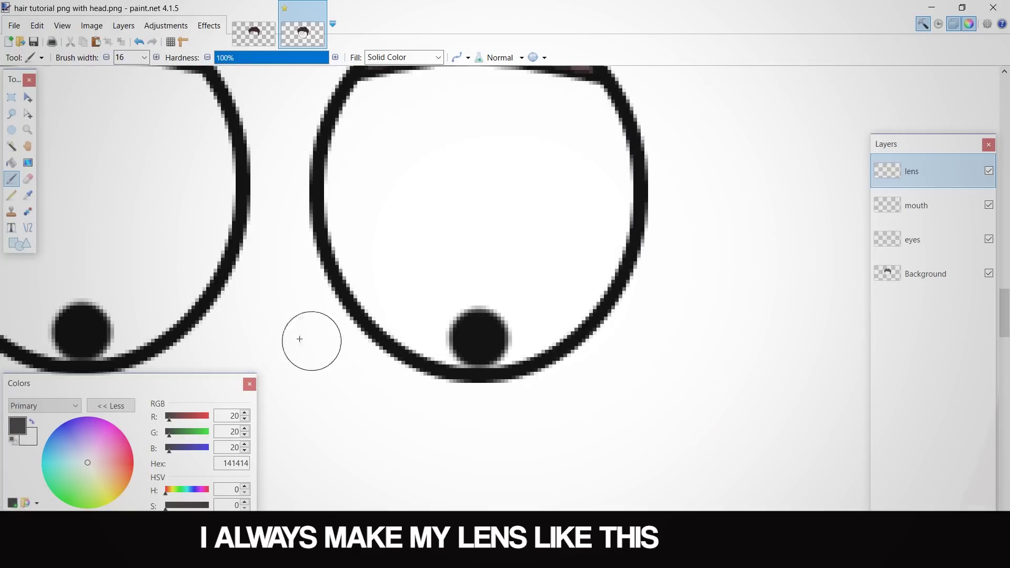
Paint a white notch into each pupil with brush width 9 and a small white highlight dot with brush width 4
click(105, 58)
click(156, 57)
click(156, 57)
click(156, 57)
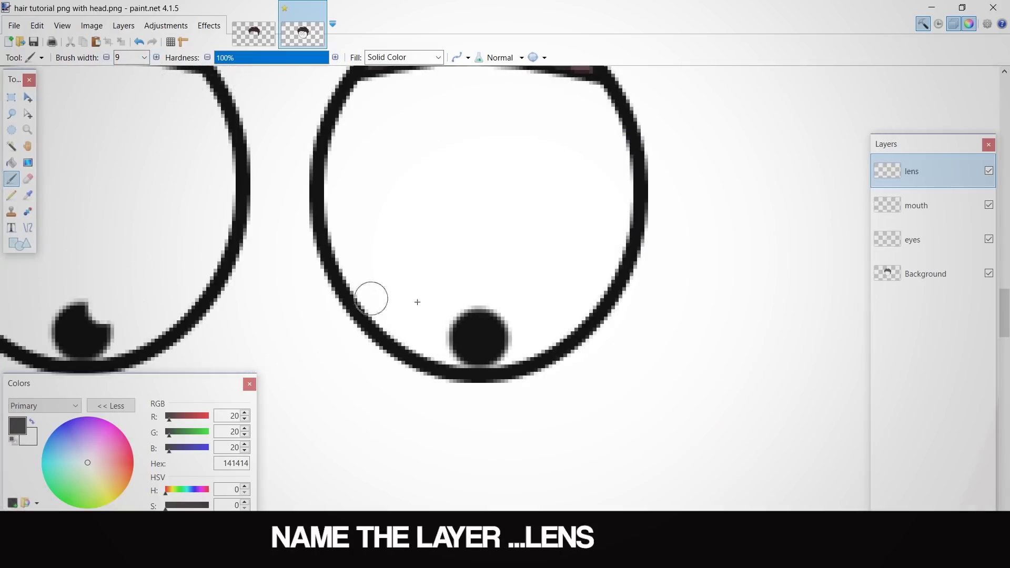
right_click(78, 338)
right_click(466, 338)
scroll(446, 332, down, 4)
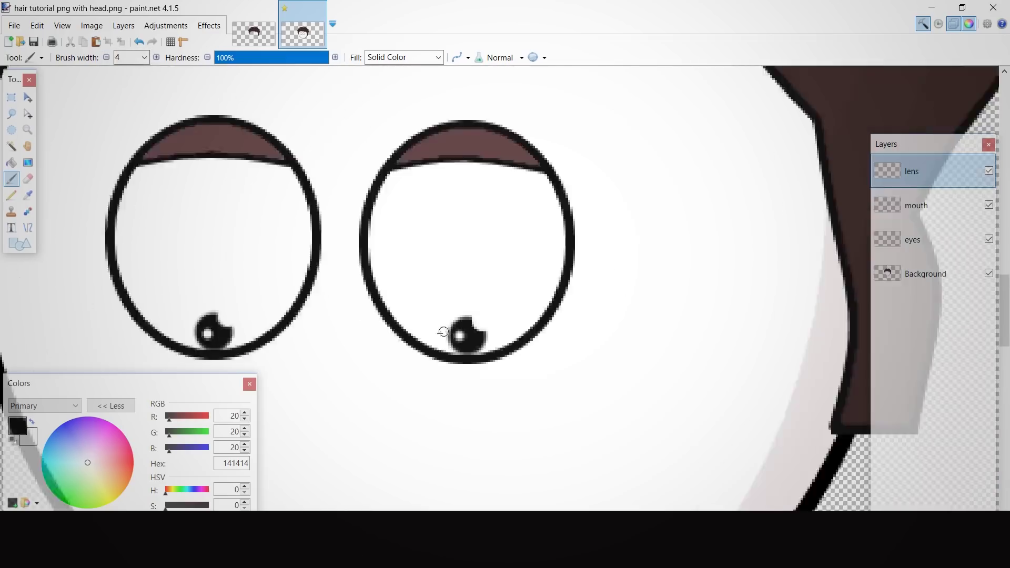
Move the lens layer's pupils up to the middle of the eyes and clear the selection
scroll(445, 332, left, 3)
click(28, 98)
drag(466, 301, 452, 225)
scroll(480, 276, down, 7)
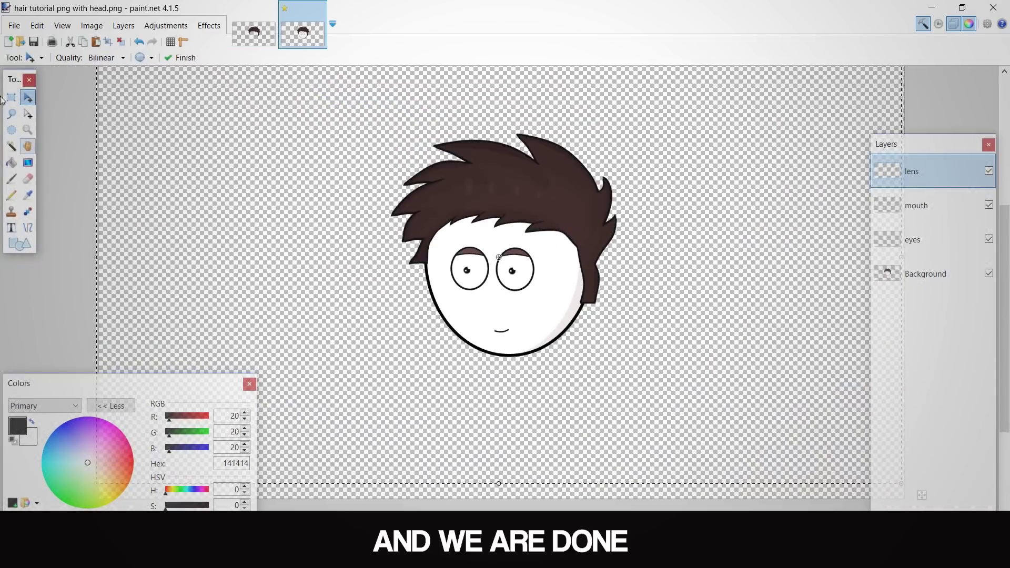
click(11, 97)
click(396, 269)
scroll(396, 269, down, 2)
scroll(396, 295, right, 2)
scroll(399, 326, up, 2)
scroll(424, 353, up, 1)
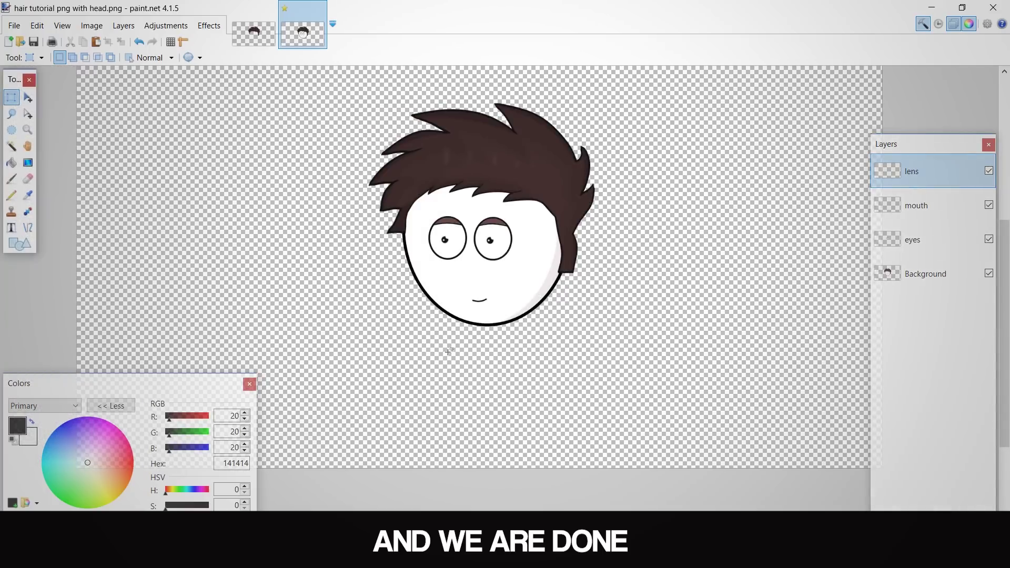